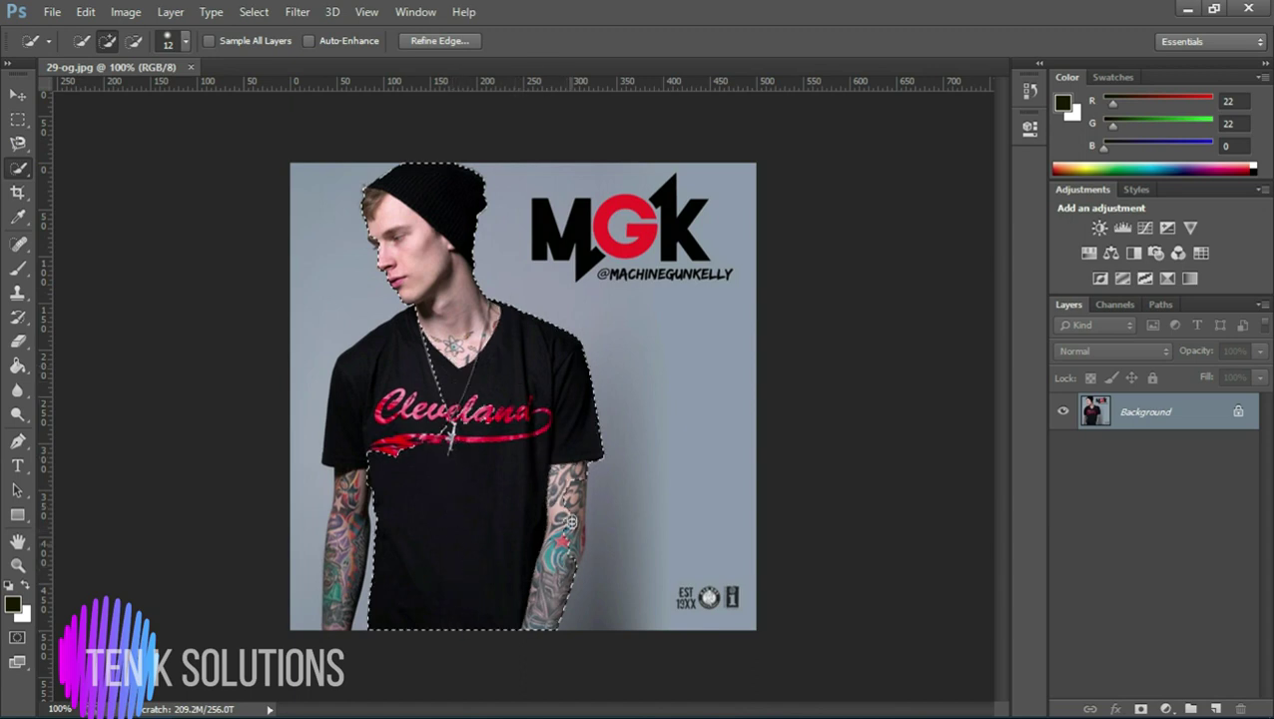
Step: Complete the quick selection of the man by adding the unselected sleeve and forearm and correcting the edge along the face
{"action": "mouse_move", "coordinate": [391, 443]}
{"action": "left_mouse_down"}
{"action": "mouse_move", "coordinate": [416, 411]}
{"action": "mouse_move", "coordinate": [484, 421]}
{"action": "mouse_move", "coordinate": [453, 361]}
{"action": "mouse_move", "coordinate": [358, 457]}
{"action": "mouse_move", "coordinate": [345, 577]}
{"action": "left_mouse_up"}
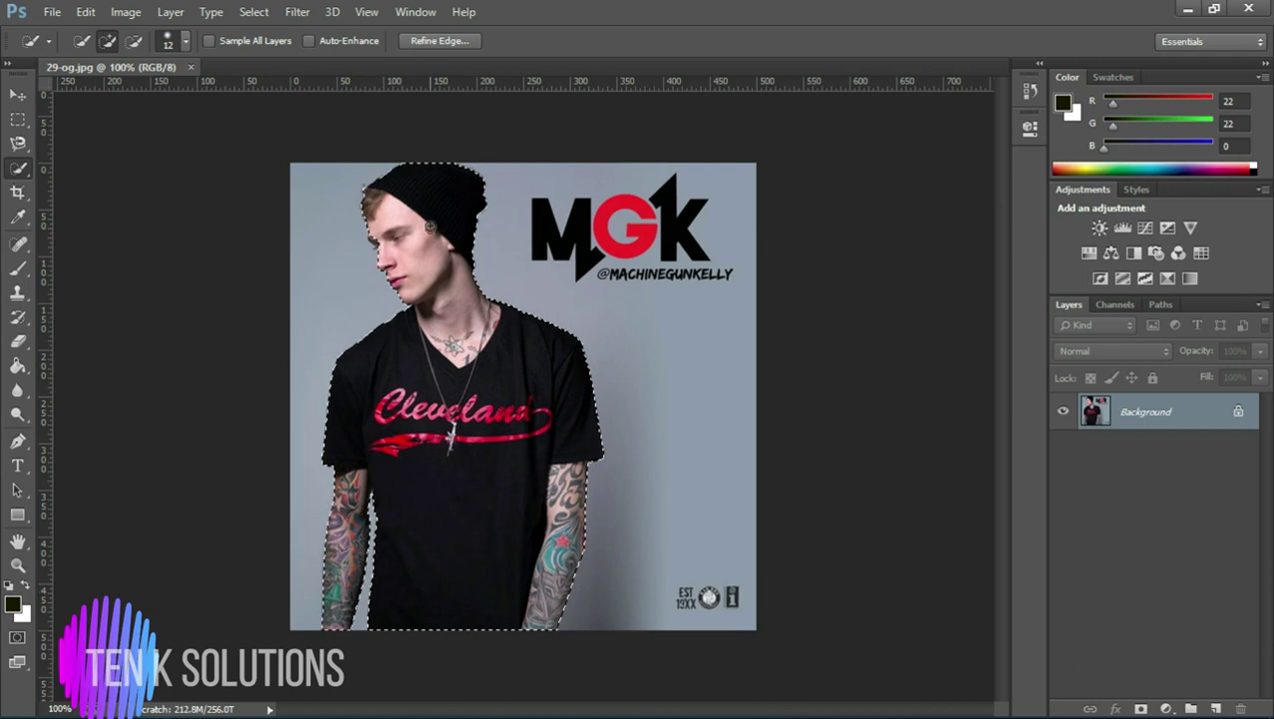
{"action": "left_click", "coordinate": [372, 221]}
{"action": "left_click", "coordinate": [375, 271], "text": "alt"}
Step: Refine the selection's edge with a radius of 1.9 px, smooth 12 and contrast 29%, output to a selection
{"action": "left_click", "coordinate": [440, 42]}
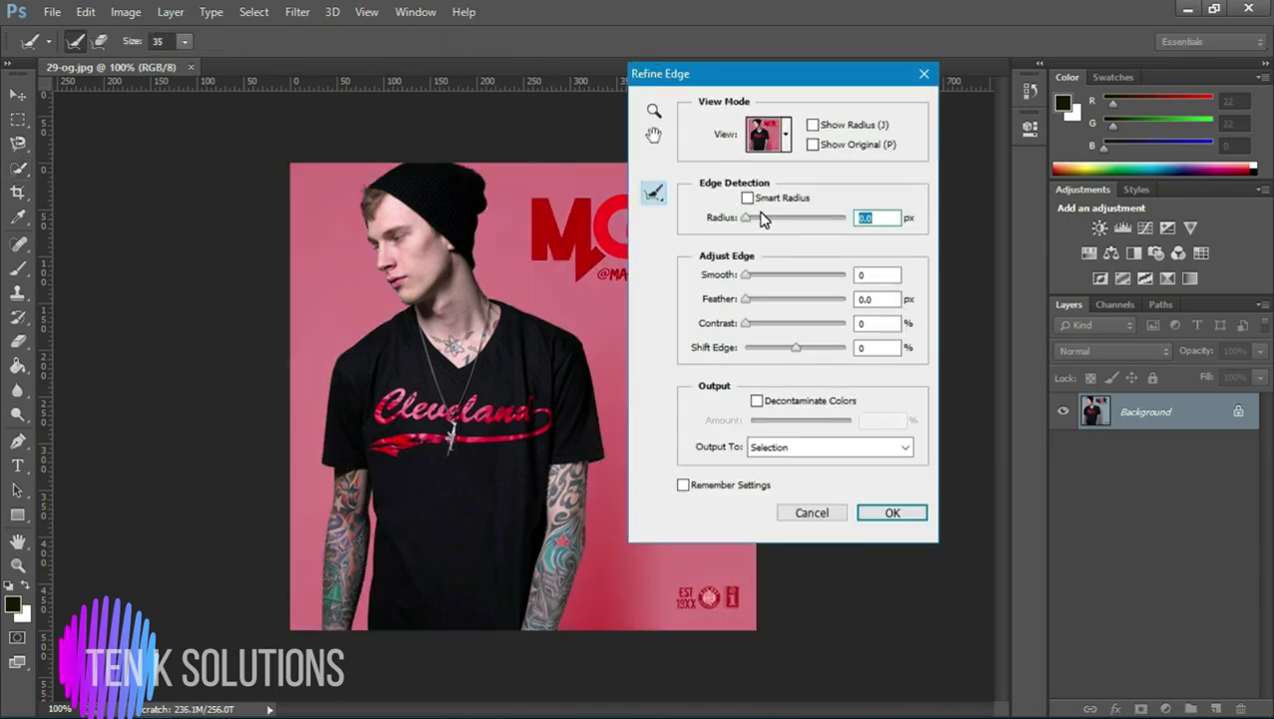
{"action": "left_click", "coordinate": [756, 217]}
{"action": "left_click", "coordinate": [758, 276]}
{"action": "left_click", "coordinate": [766, 324]}
{"action": "left_click_drag", "start_coordinate": [767, 329], "coordinate": [776, 331]}
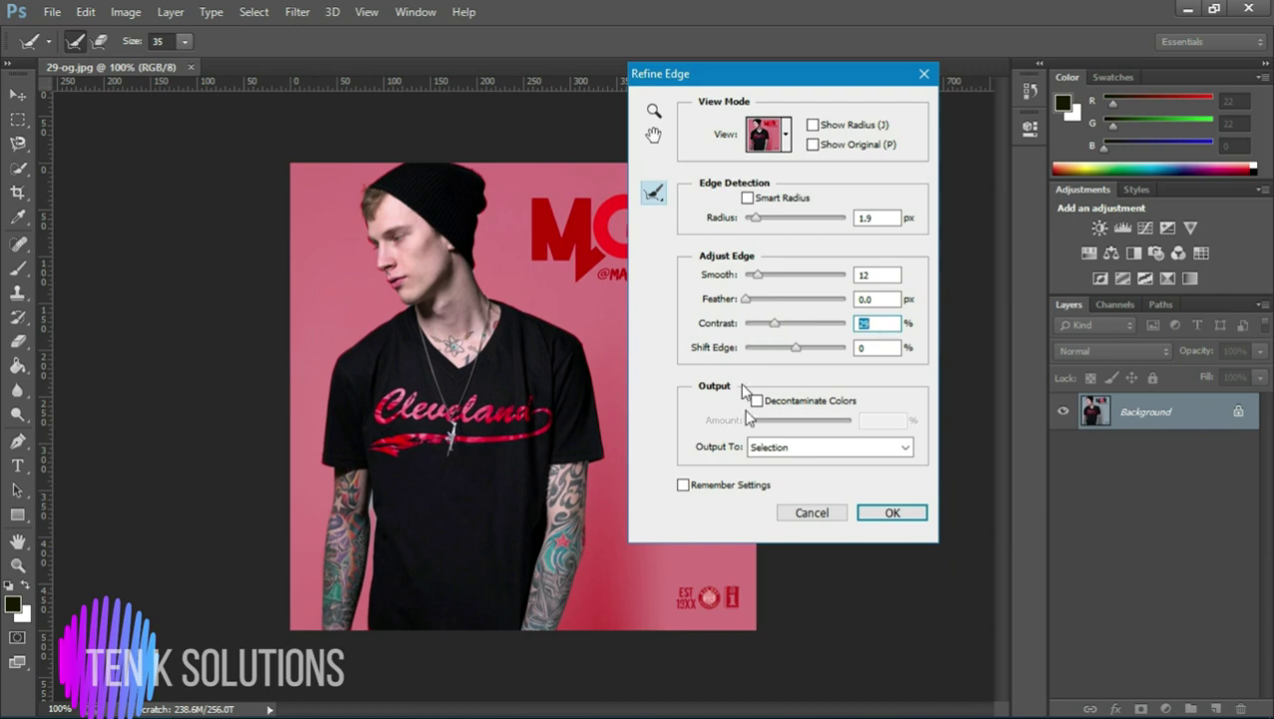
{"action": "left_click", "coordinate": [895, 514]}
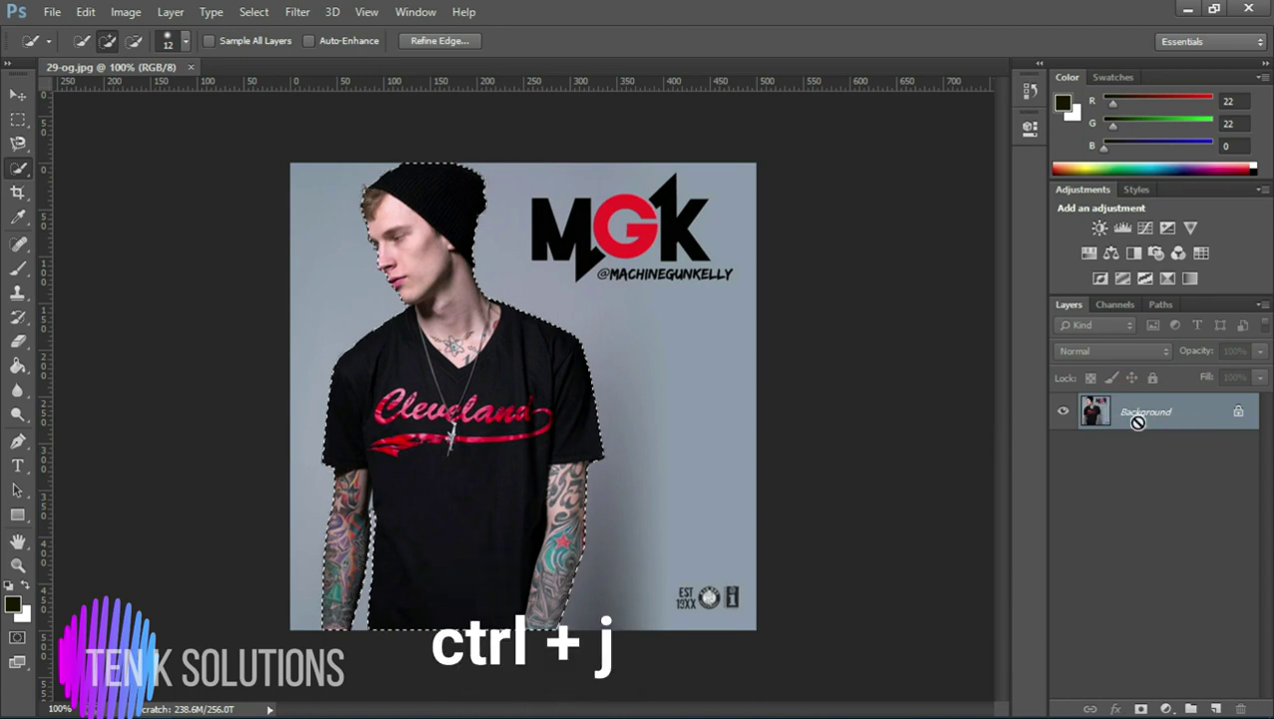
Step: Copy the selected man onto a new layer, duplicate that layer, and check the cutout on Layer 1 without the Background
{"action": "key", "text": "ctrl+j"}
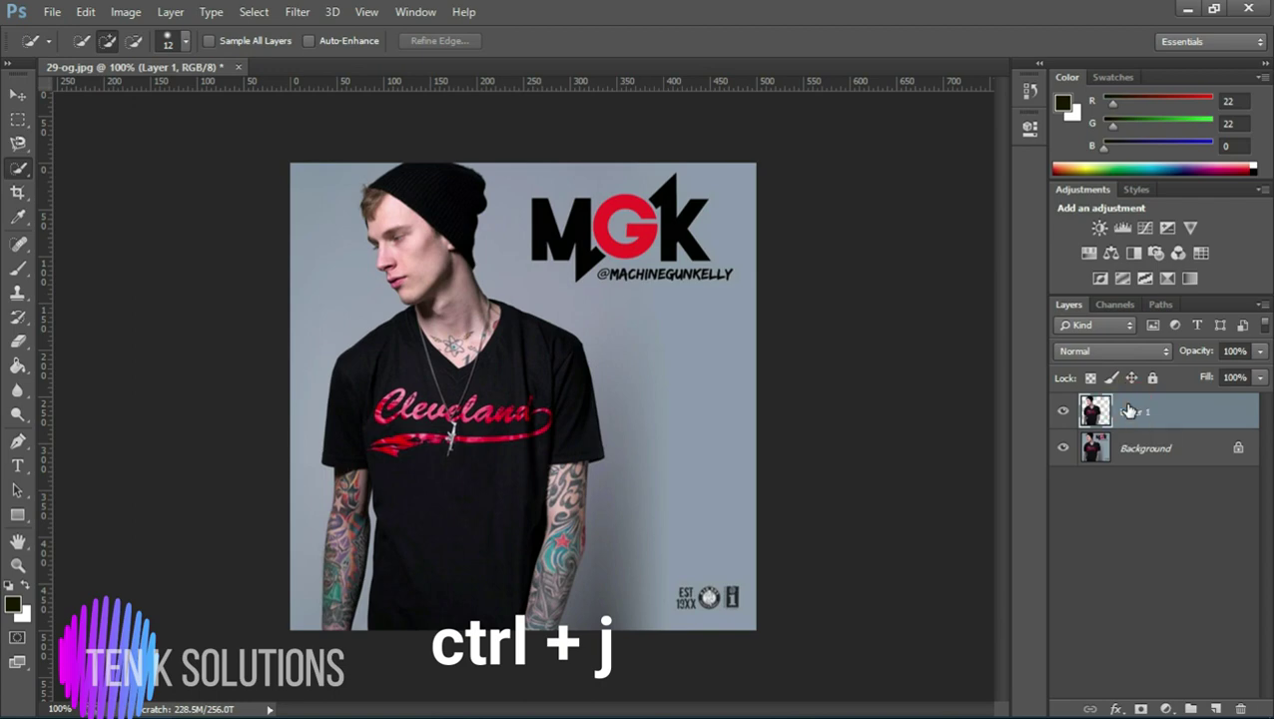
{"action": "key", "text": "ctrl+j"}
{"action": "left_click", "coordinate": [1142, 452]}
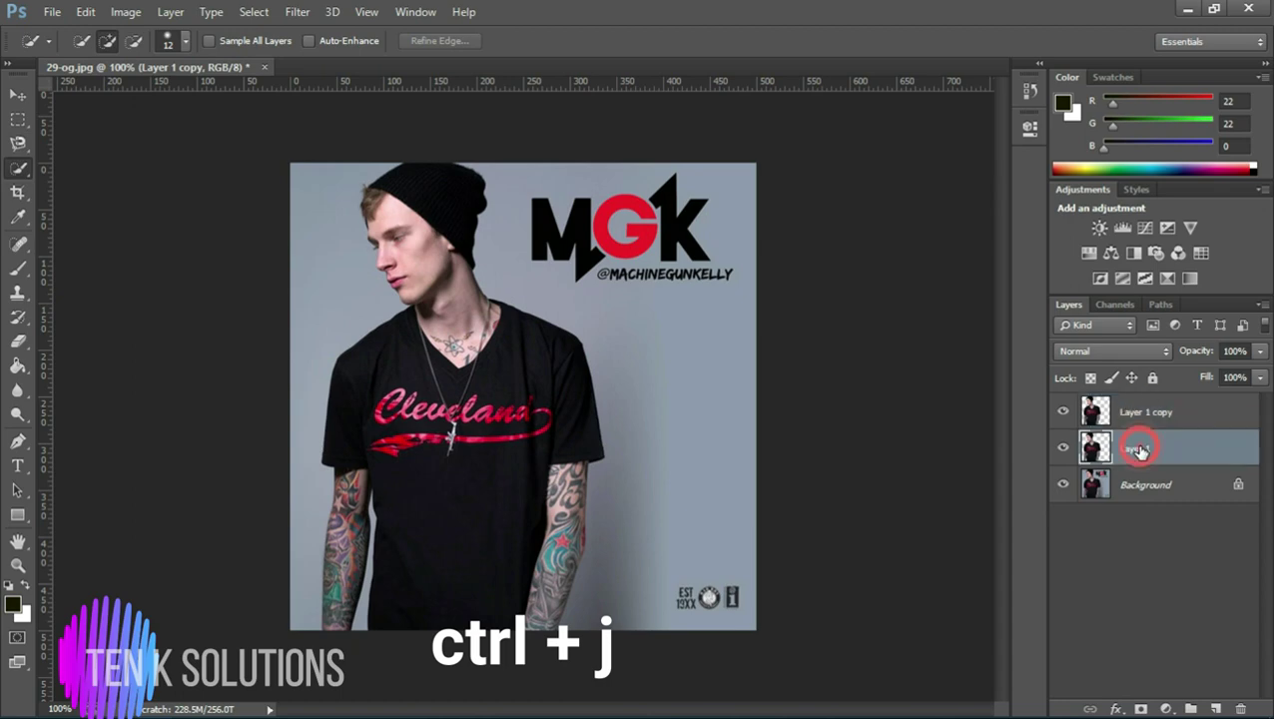
{"action": "left_click", "coordinate": [1063, 486]}
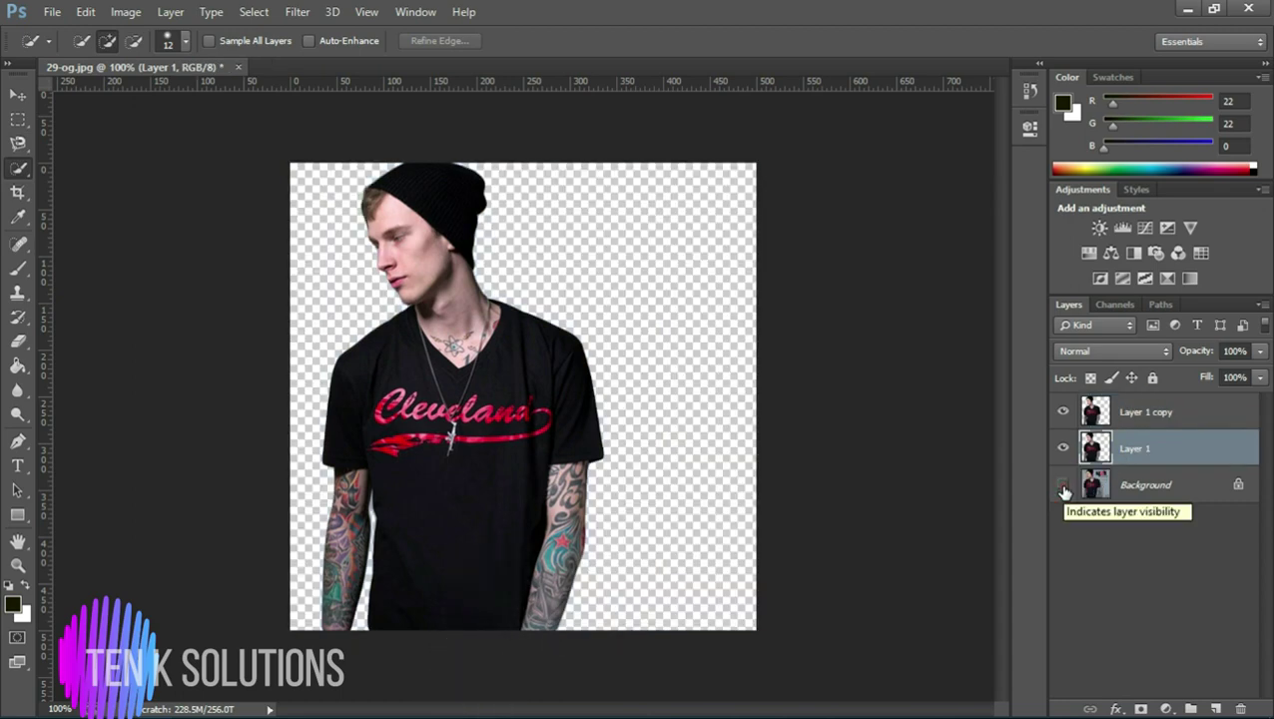
{"action": "left_click", "coordinate": [1063, 486]}
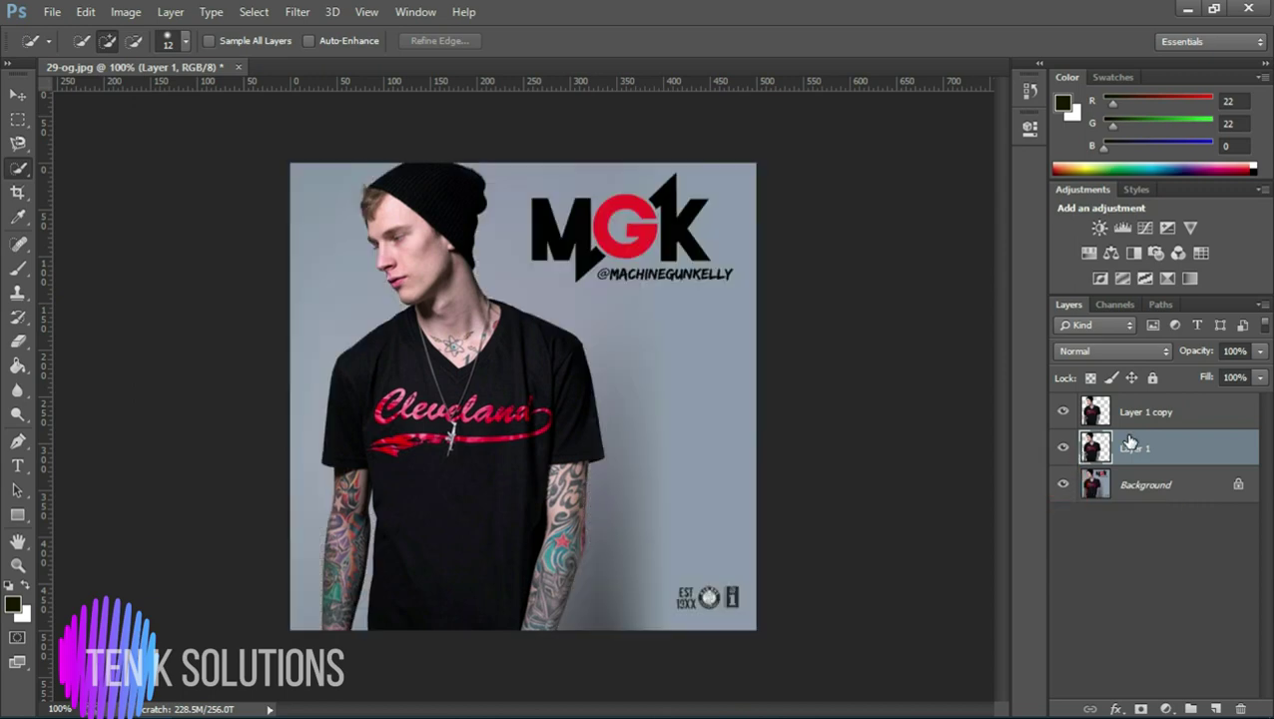
Step: Open Layer 1 in the Liquify filter and push the beanie outward toward the canvas's upper right with the 100-size Forward Warp brush
{"action": "left_click", "coordinate": [310, 16]}
{"action": "mouse_move", "coordinate": [332, 12]}
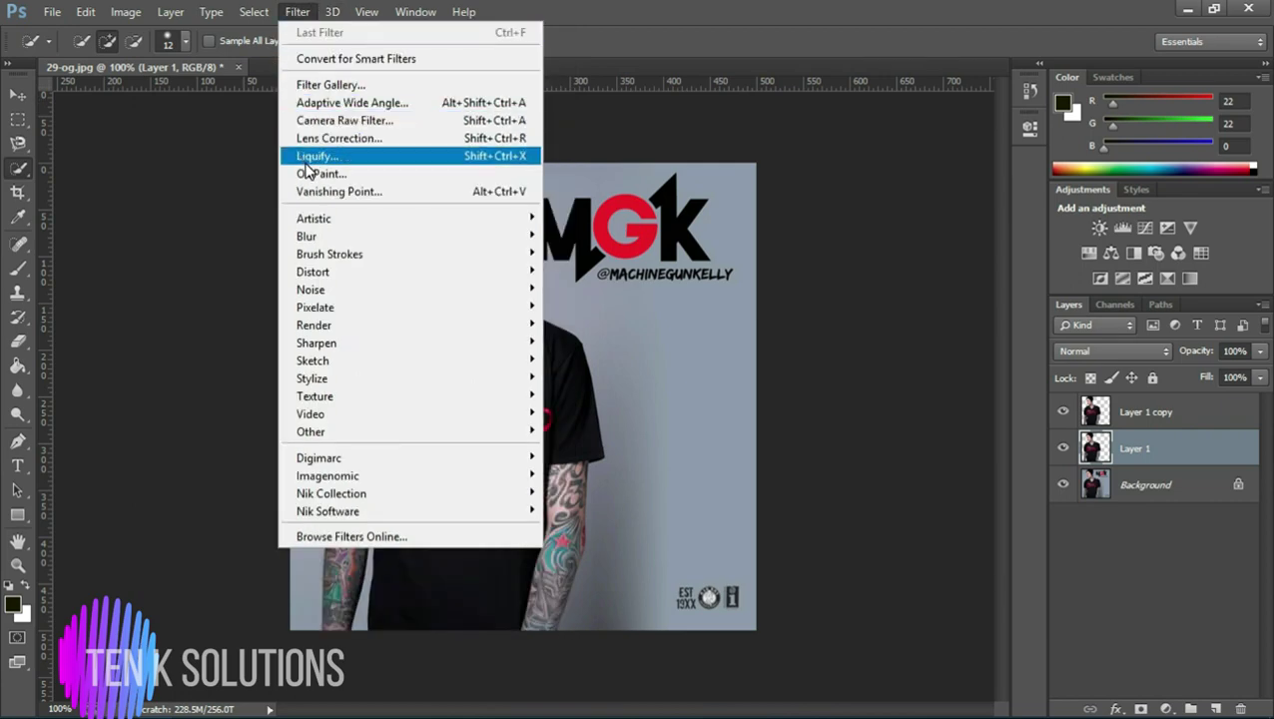
{"action": "left_click", "coordinate": [312, 155]}
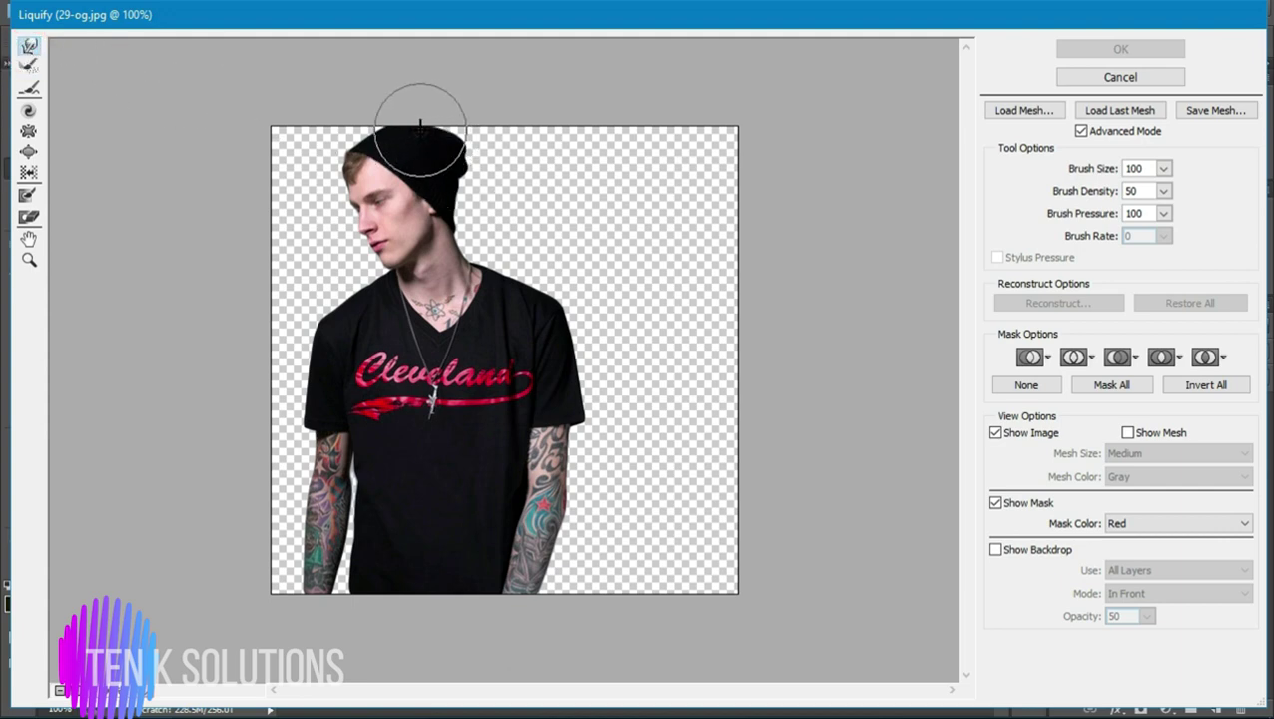
{"action": "mouse_move", "coordinate": [420, 120]}
{"action": "left_mouse_down"}
{"action": "mouse_move", "coordinate": [483, 144]}
{"action": "mouse_move", "coordinate": [466, 187]}
{"action": "mouse_move", "coordinate": [537, 122]}
{"action": "left_mouse_up"}
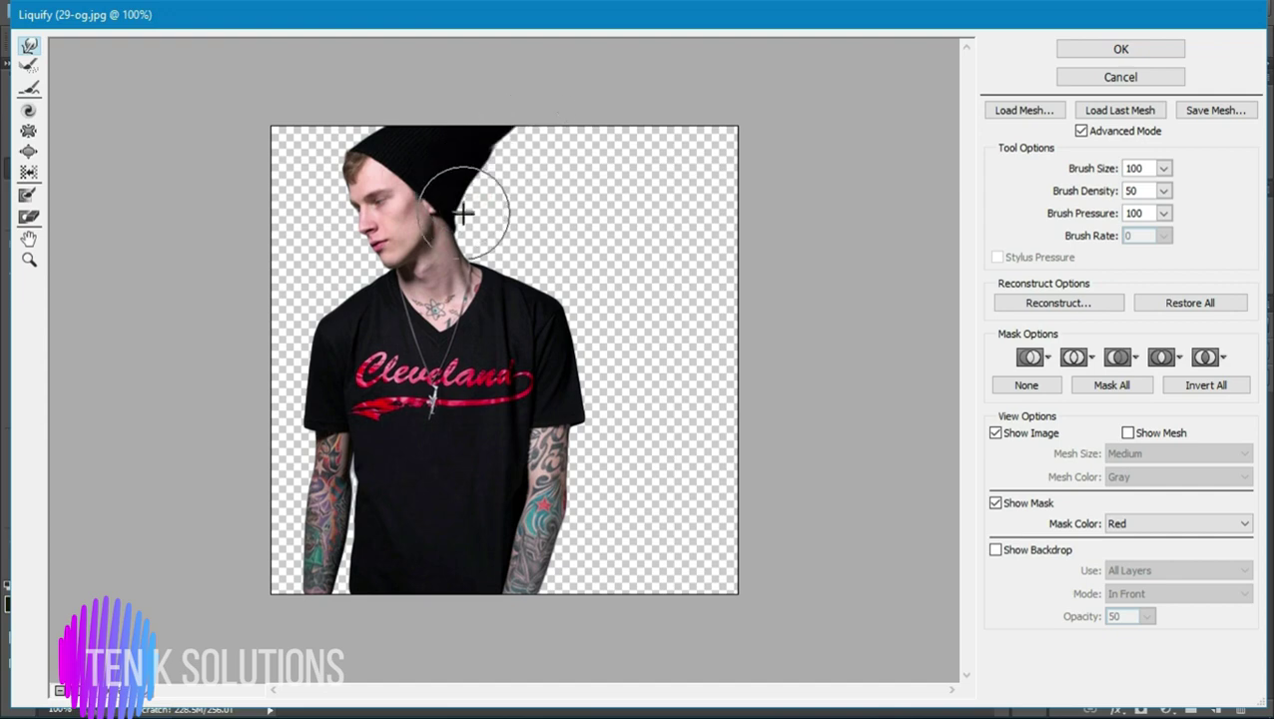
{"action": "left_click_drag", "start_coordinate": [463, 208], "coordinate": [582, 139]}
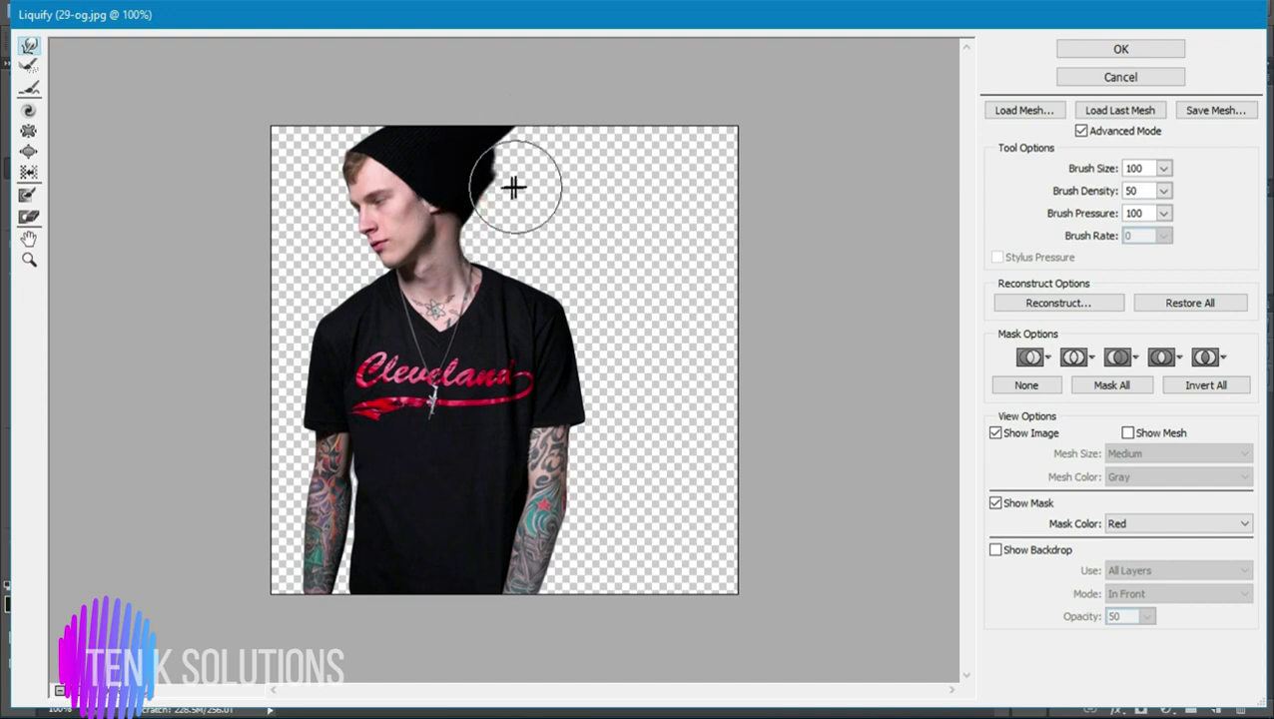
{"action": "left_click_drag", "start_coordinate": [464, 188], "coordinate": [550, 120]}
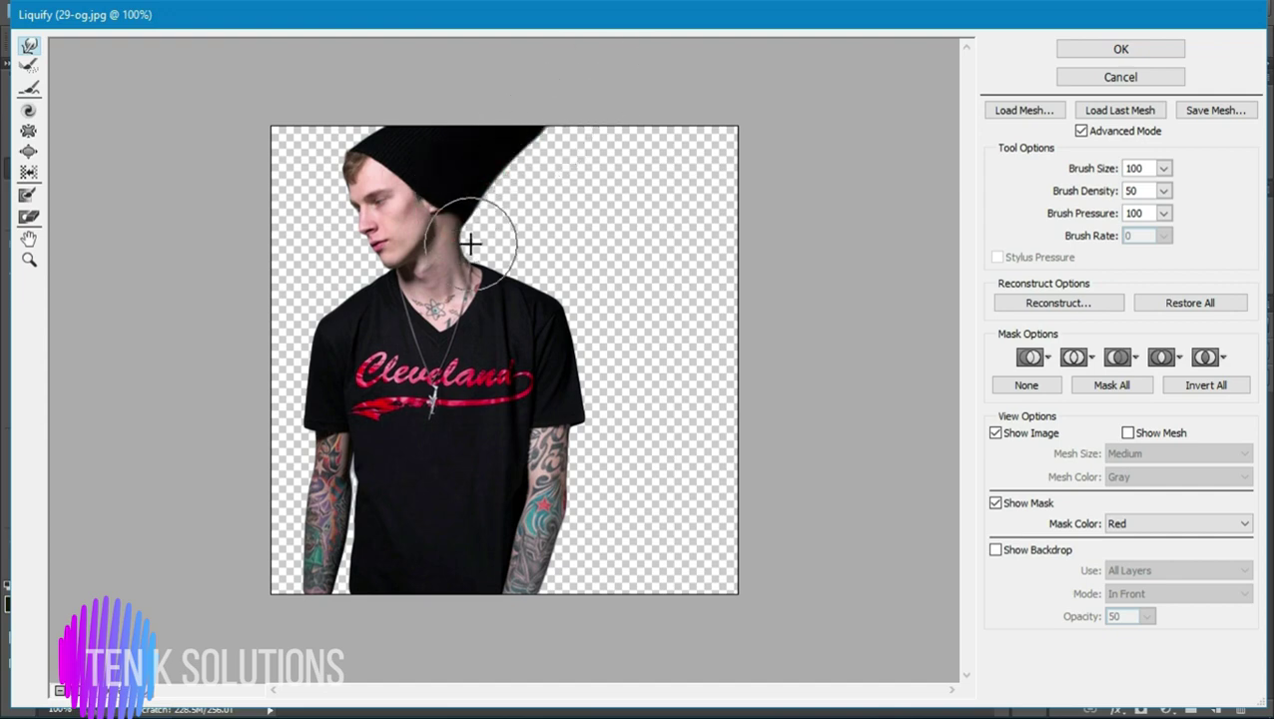
Step: Warp the neck, shoulder and sleeve in long diagonal streaks toward the canvas's upper-right edge
{"action": "mouse_move", "coordinate": [497, 228]}
{"action": "left_mouse_down"}
{"action": "mouse_move", "coordinate": [550, 190]}
{"action": "mouse_move", "coordinate": [610, 105]}
{"action": "left_mouse_up"}
{"action": "mouse_move", "coordinate": [530, 233]}
{"action": "left_mouse_down"}
{"action": "mouse_move", "coordinate": [549, 246]}
{"action": "mouse_move", "coordinate": [595, 181]}
{"action": "mouse_move", "coordinate": [699, 111]}
{"action": "left_mouse_up"}
{"action": "mouse_move", "coordinate": [567, 276]}
{"action": "left_mouse_down"}
{"action": "mouse_move", "coordinate": [815, 100]}
{"action": "mouse_move", "coordinate": [576, 234]}
{"action": "mouse_move", "coordinate": [635, 174]}
{"action": "mouse_move", "coordinate": [769, 134]}
{"action": "left_mouse_up"}
{"action": "left_click_drag", "start_coordinate": [657, 182], "coordinate": [740, 73]}
{"action": "mouse_move", "coordinate": [649, 267]}
{"action": "left_mouse_down"}
{"action": "mouse_move", "coordinate": [550, 335]}
{"action": "mouse_move", "coordinate": [644, 228]}
{"action": "mouse_move", "coordinate": [759, 177]}
{"action": "left_mouse_up"}
{"action": "left_click_drag", "start_coordinate": [668, 285], "coordinate": [562, 427]}
{"action": "left_click_drag", "start_coordinate": [611, 372], "coordinate": [748, 289]}
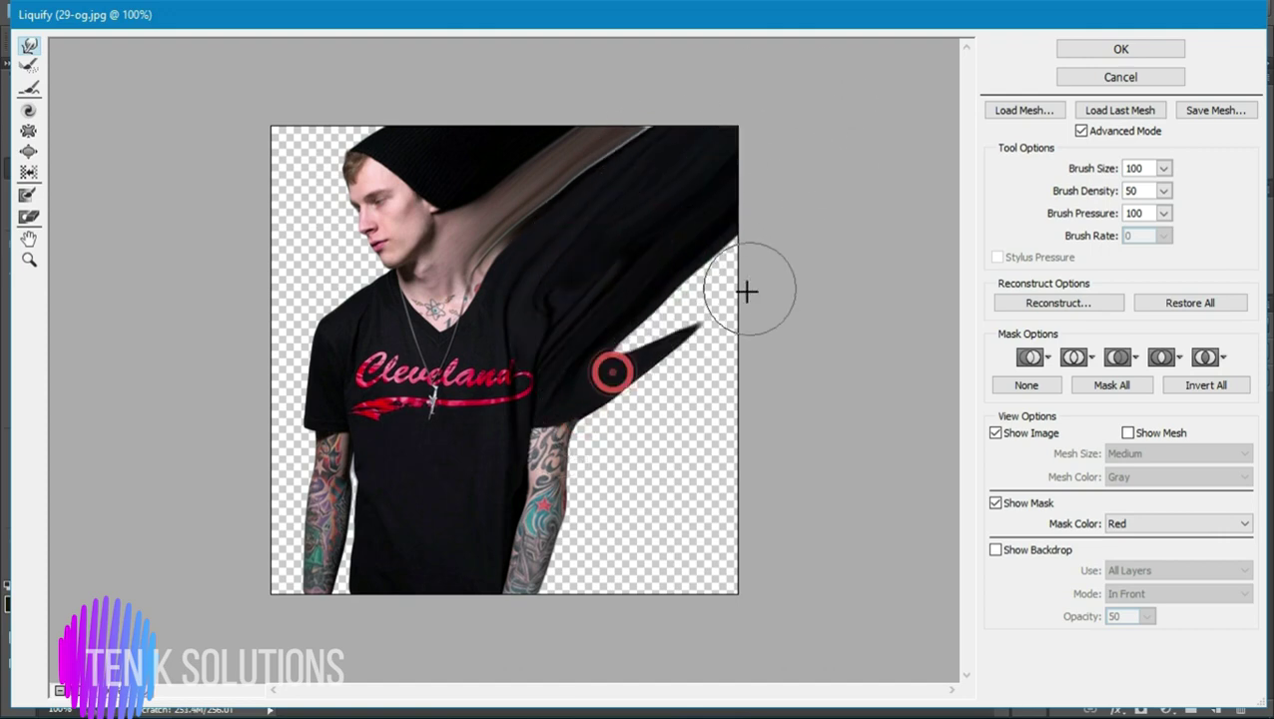
{"action": "left_click_drag", "start_coordinate": [658, 340], "coordinate": [725, 265]}
Step: Smear the tattooed arm out to the canvas's right edge, fill the remaining transparent gaps, and apply the Liquify result
{"action": "mouse_move", "coordinate": [533, 587]}
{"action": "left_mouse_down"}
{"action": "mouse_move", "coordinate": [576, 572]}
{"action": "mouse_move", "coordinate": [587, 618]}
{"action": "mouse_move", "coordinate": [597, 595]}
{"action": "mouse_move", "coordinate": [648, 594]}
{"action": "mouse_move", "coordinate": [581, 560]}
{"action": "mouse_move", "coordinate": [679, 575]}
{"action": "left_mouse_up"}
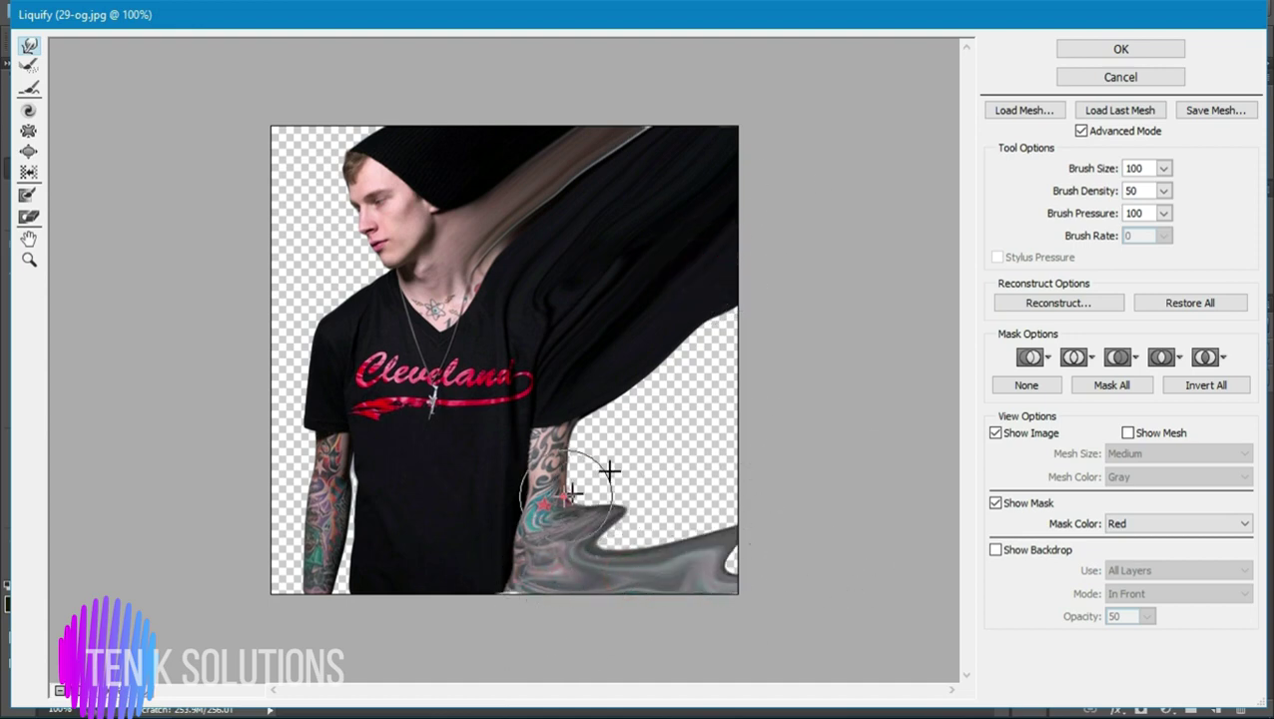
{"action": "mouse_move", "coordinate": [609, 476]}
{"action": "left_mouse_down"}
{"action": "mouse_move", "coordinate": [729, 374]}
{"action": "mouse_move", "coordinate": [646, 414]}
{"action": "mouse_move", "coordinate": [771, 288]}
{"action": "left_mouse_up"}
{"action": "left_click_drag", "start_coordinate": [617, 547], "coordinate": [681, 520]}
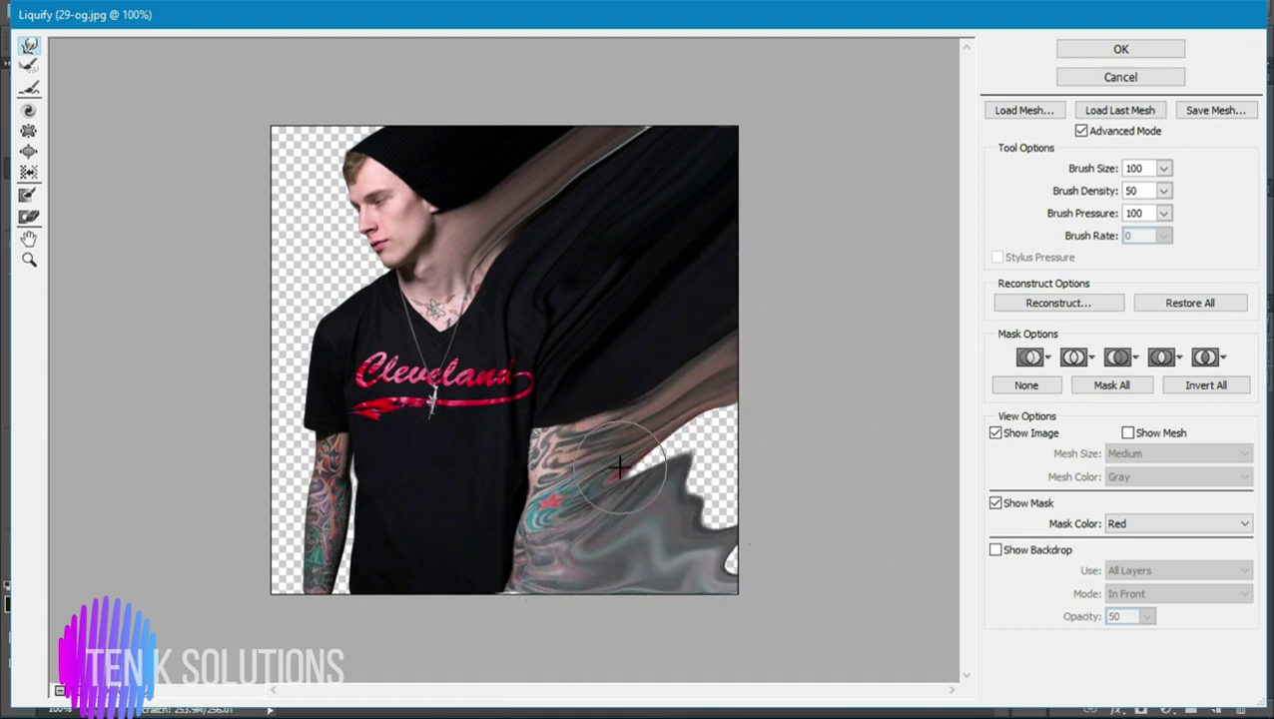
{"action": "left_click_drag", "start_coordinate": [618, 464], "coordinate": [714, 434]}
{"action": "left_click_drag", "start_coordinate": [694, 512], "coordinate": [741, 482]}
{"action": "left_click_drag", "start_coordinate": [724, 567], "coordinate": [746, 544]}
{"action": "left_click_drag", "start_coordinate": [699, 314], "coordinate": [743, 252]}
{"action": "left_click_drag", "start_coordinate": [634, 154], "coordinate": [686, 103]}
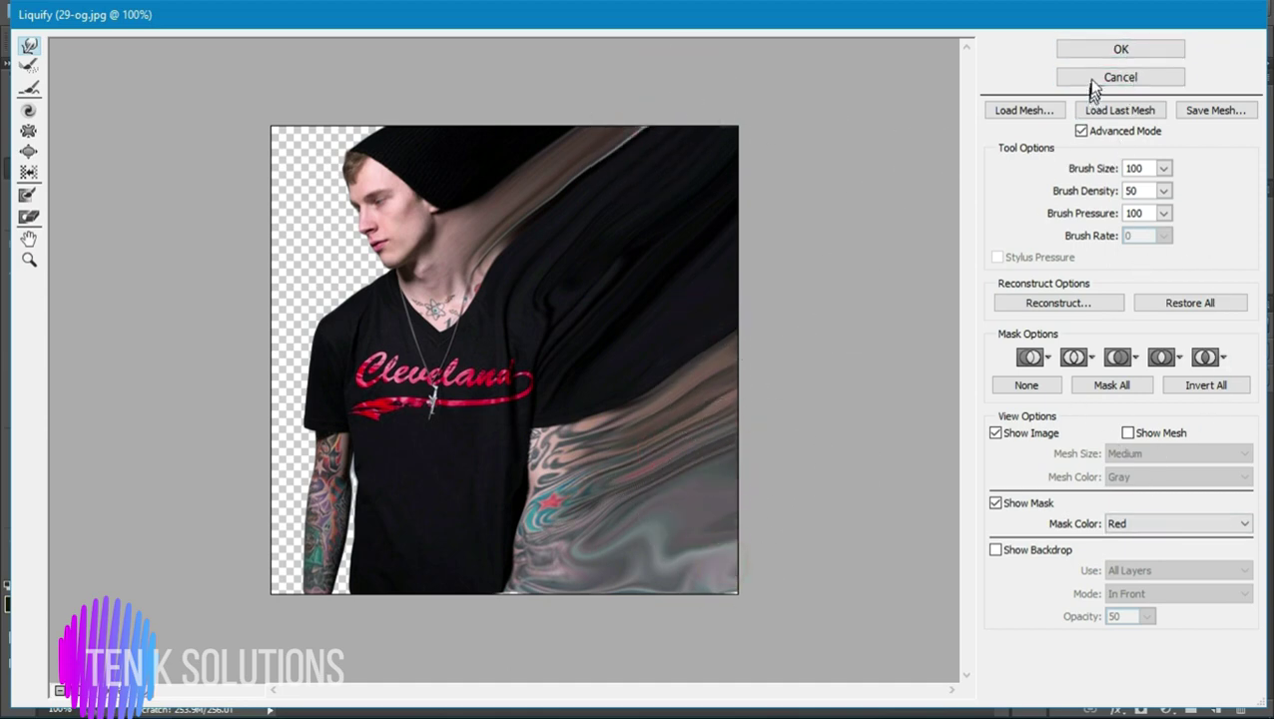
{"action": "left_click", "coordinate": [1117, 48]}
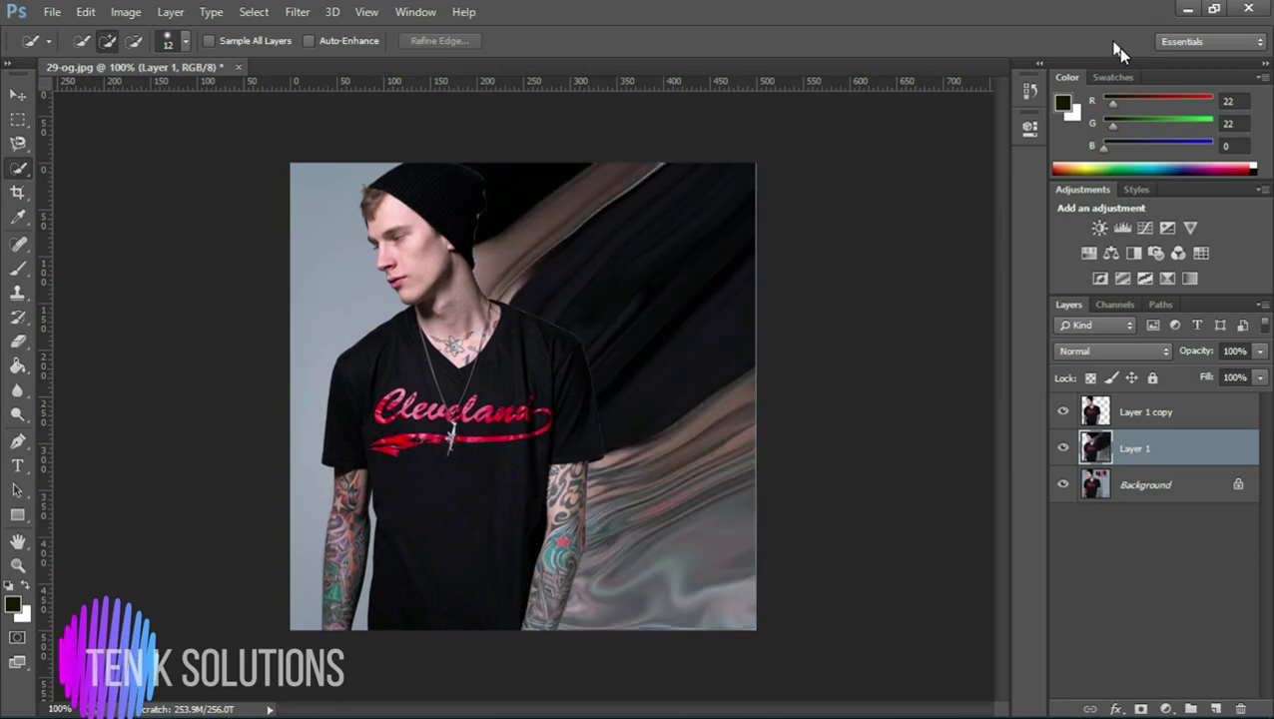
Step: Add a black layer mask to Layer 1 and a white layer mask to Layer 1 copy
{"action": "left_click", "coordinate": [1132, 446]}
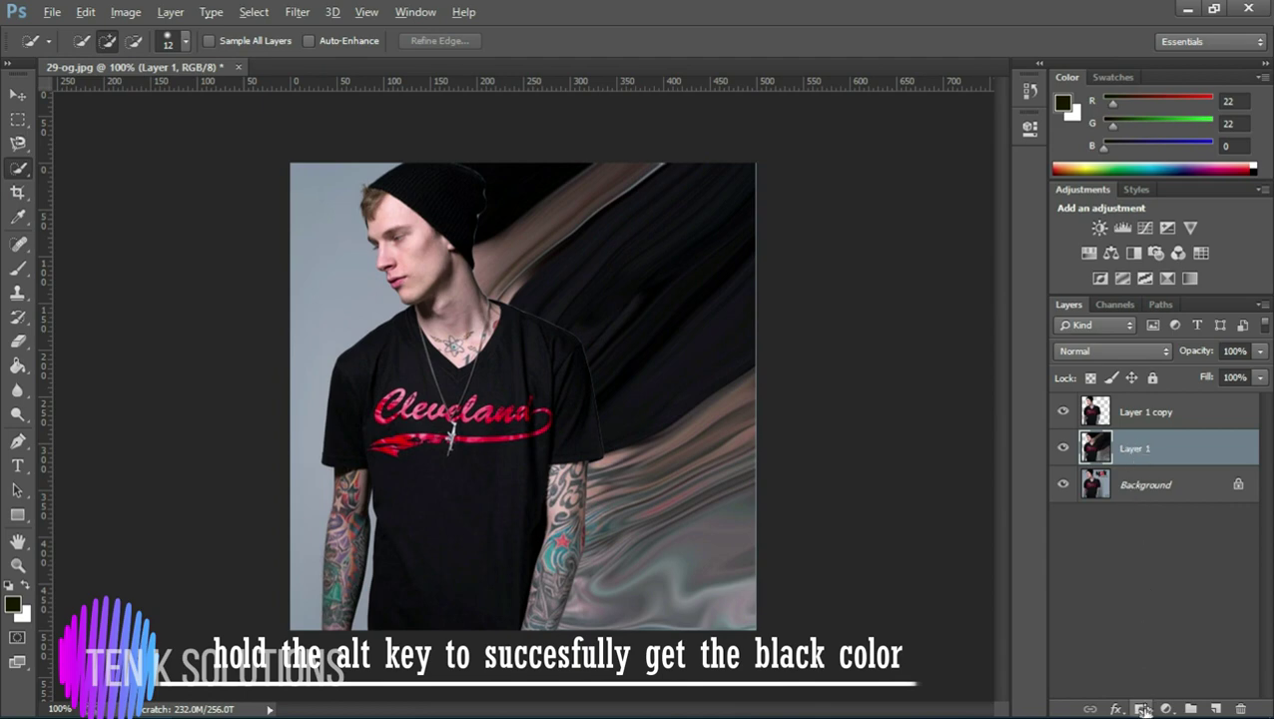
{"action": "left_click", "coordinate": [1141, 708], "text": "alt"}
{"action": "left_click", "coordinate": [1125, 414]}
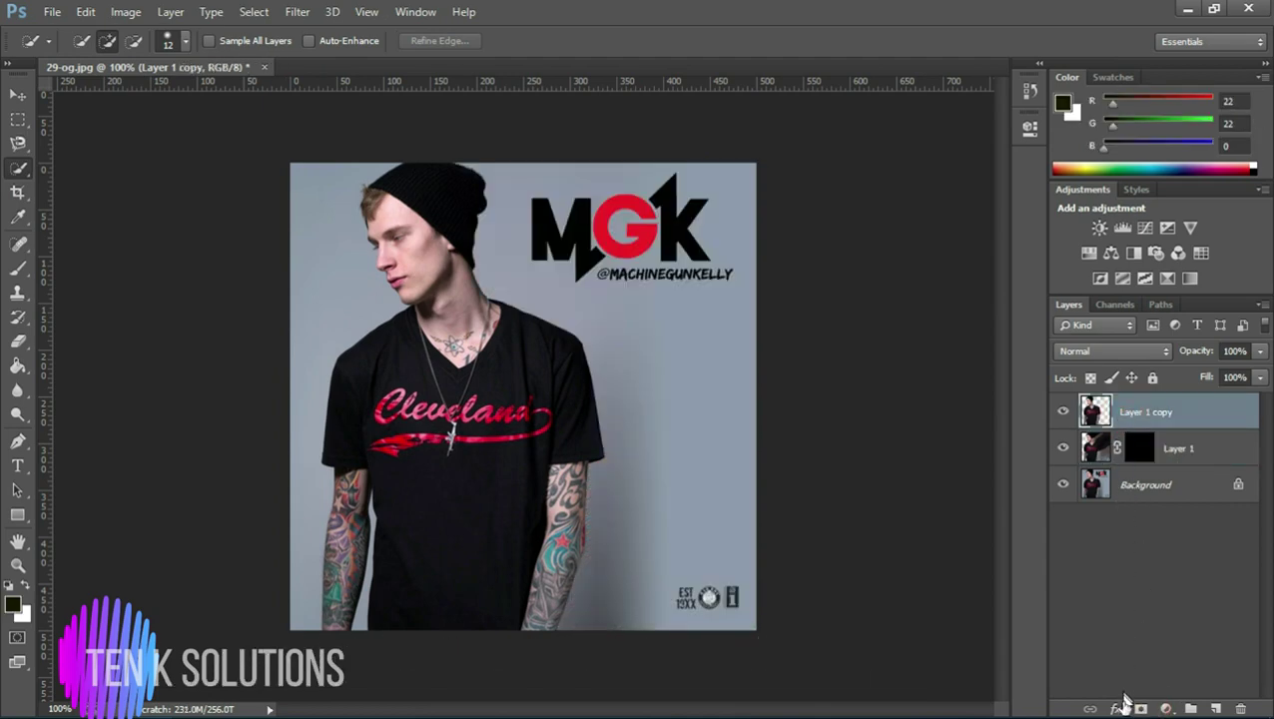
{"action": "left_click", "coordinate": [1139, 709]}
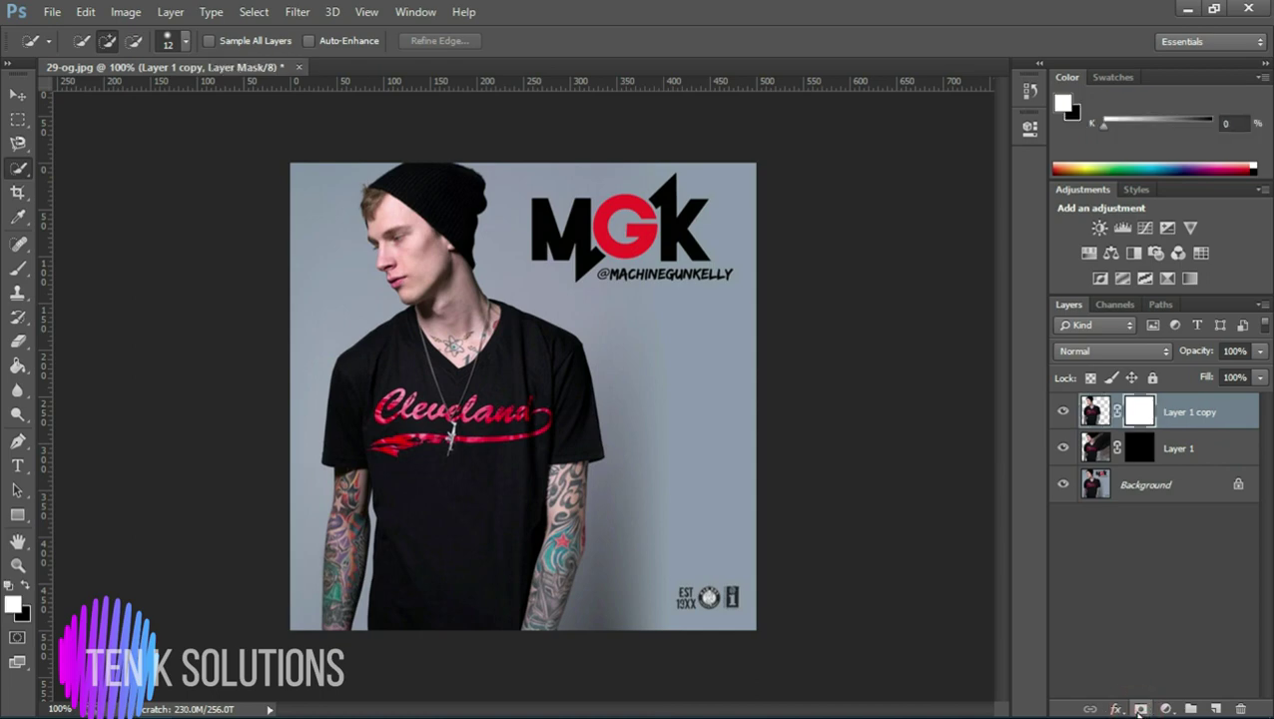
Step: Add a gradient fill layer directly above Background and choose the Foreground to Background preset for it
{"action": "left_click", "coordinate": [1135, 497]}
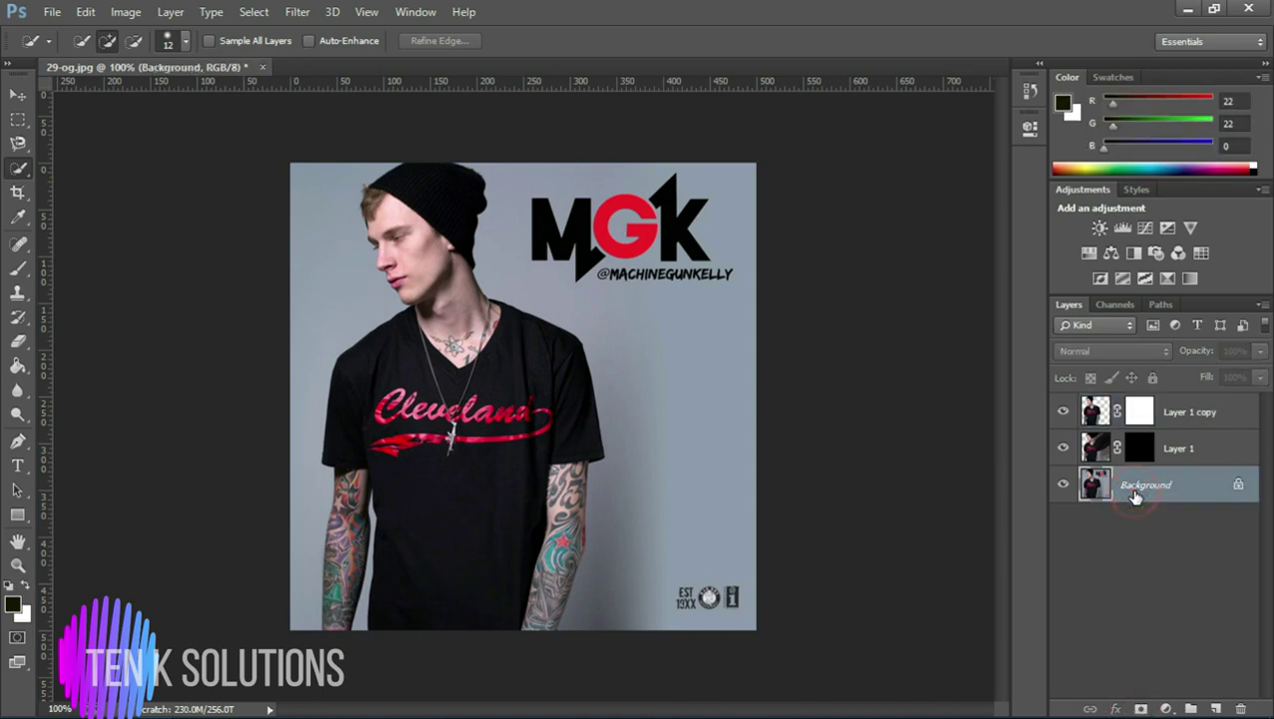
{"action": "left_click", "coordinate": [1165, 709]}
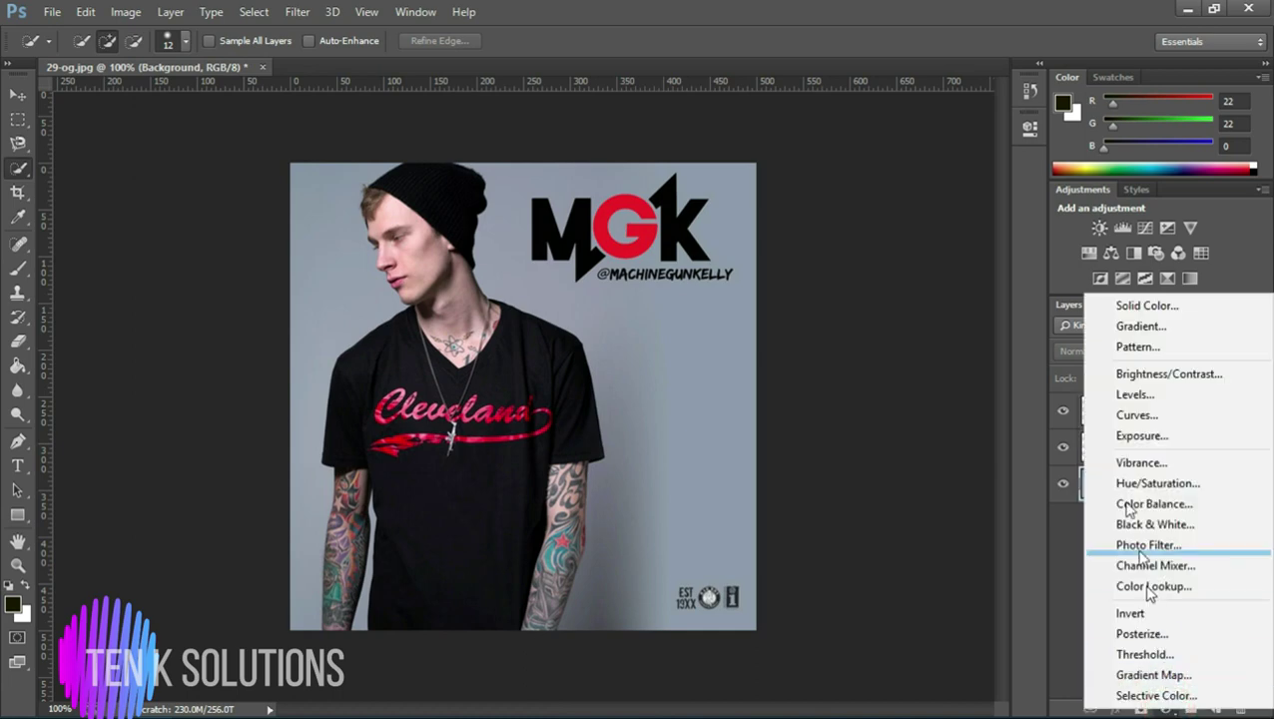
{"action": "left_click", "coordinate": [1127, 326]}
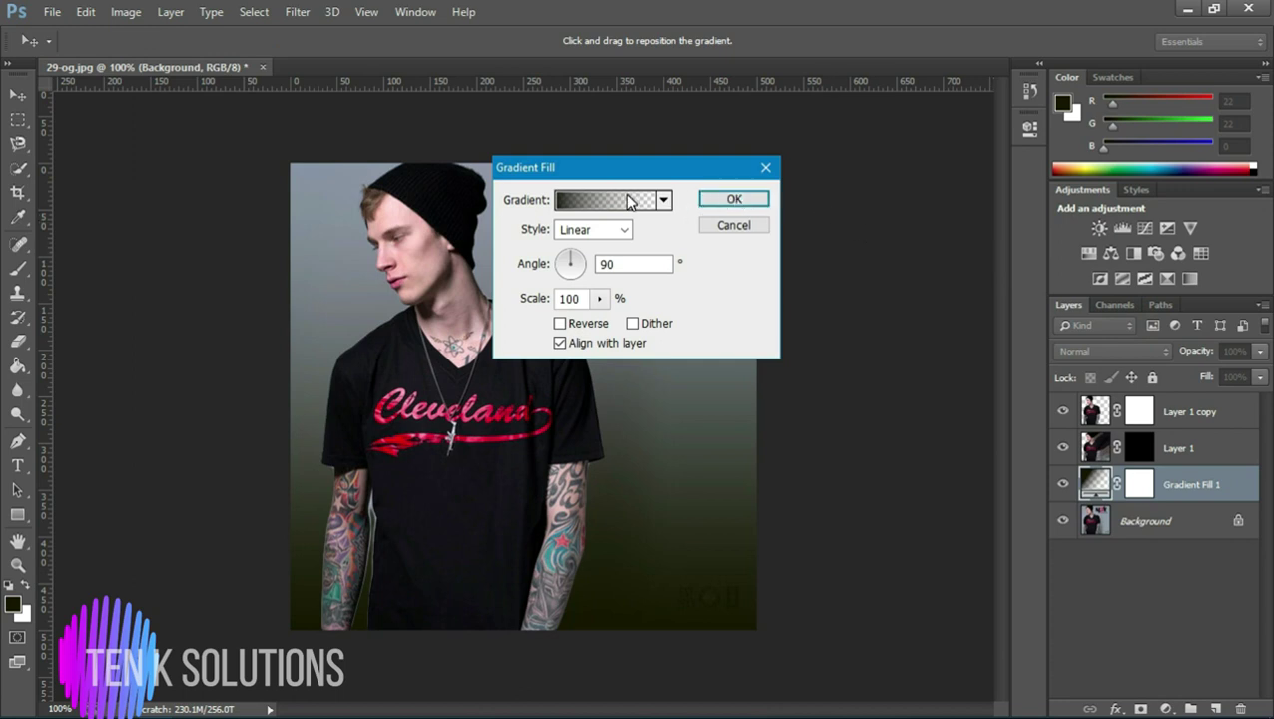
{"action": "left_click", "coordinate": [629, 200]}
{"action": "left_click", "coordinate": [482, 168]}
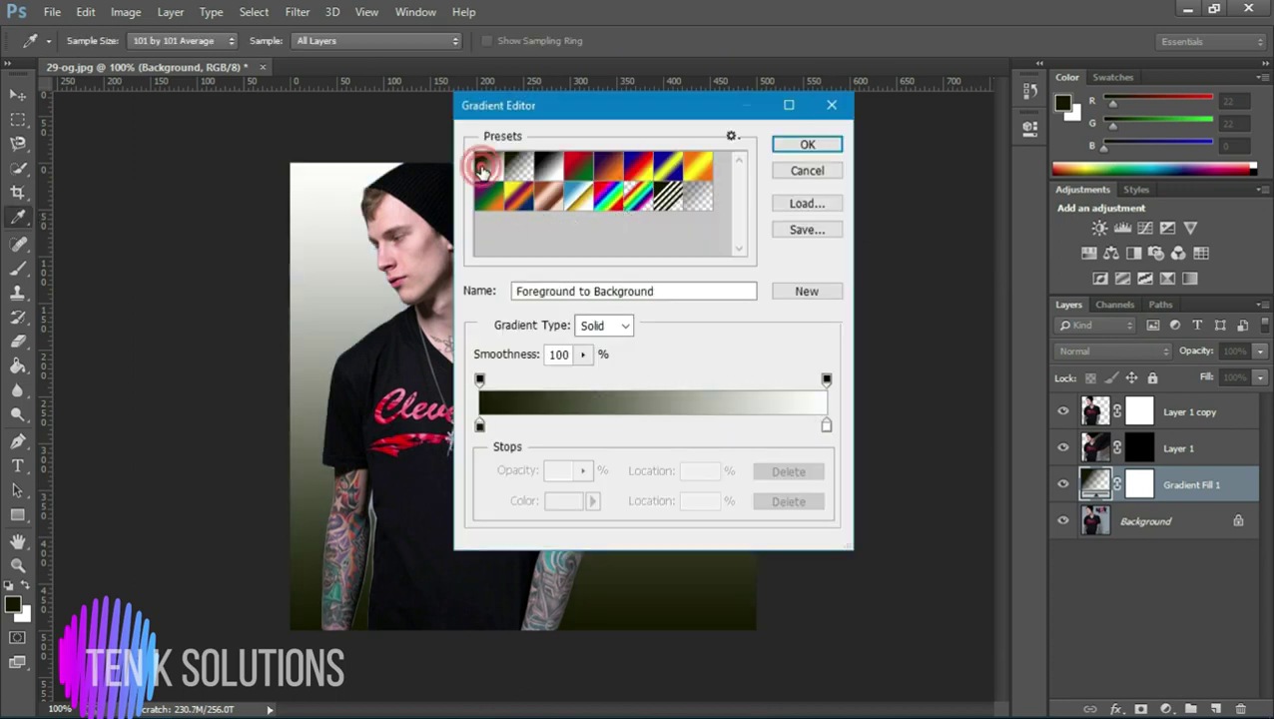
Step: Set the gradient's color stop at location 0% to dark purple 270f34
{"action": "left_click", "coordinate": [479, 428]}
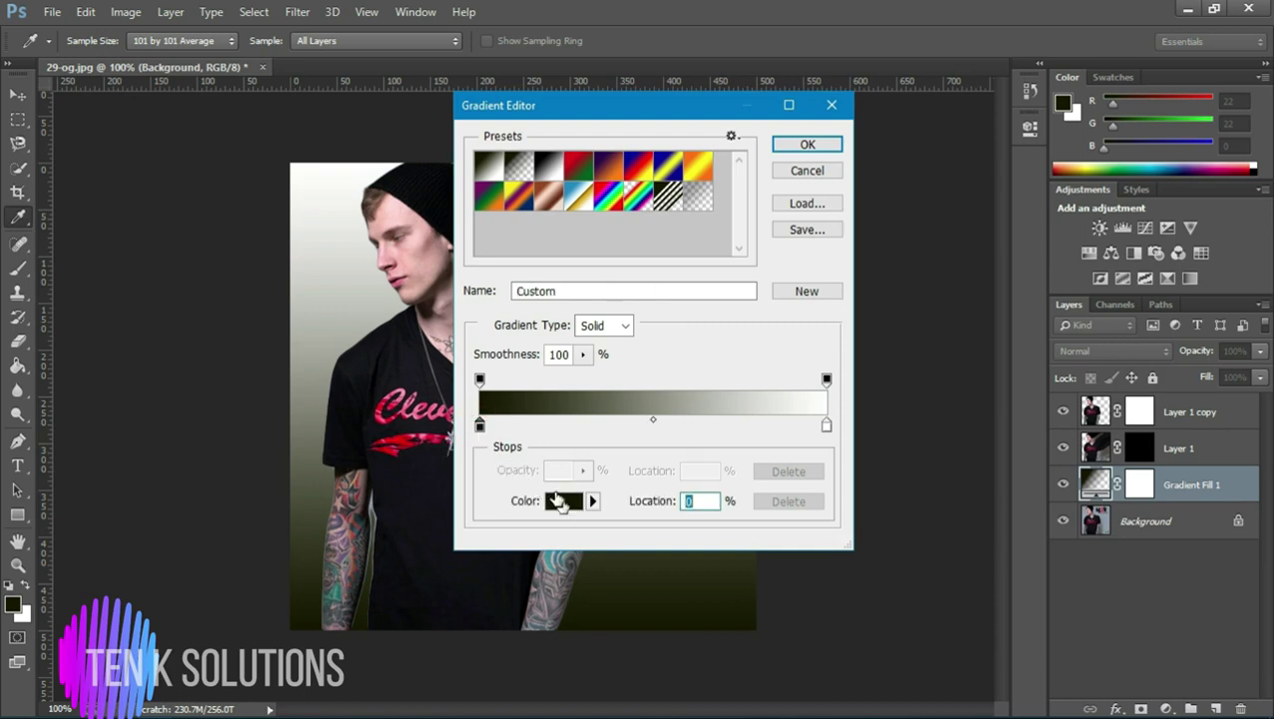
{"action": "left_click", "coordinate": [559, 507]}
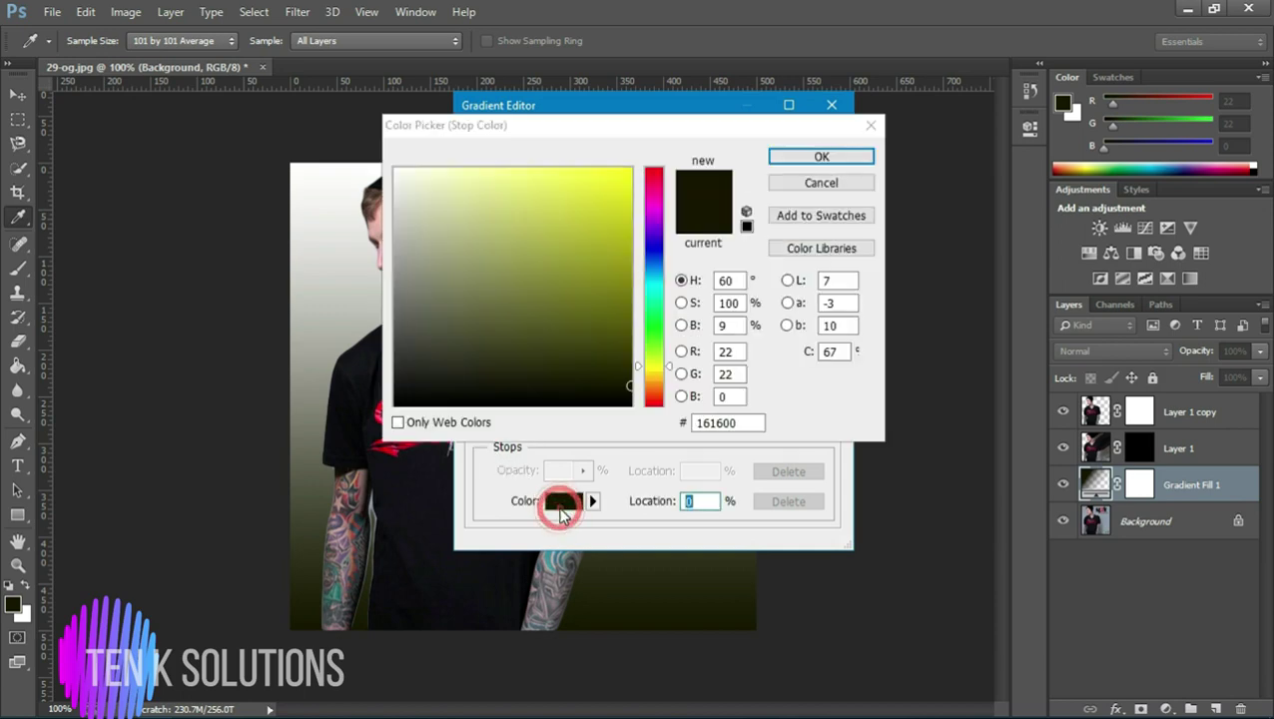
{"action": "left_click", "coordinate": [653, 269]}
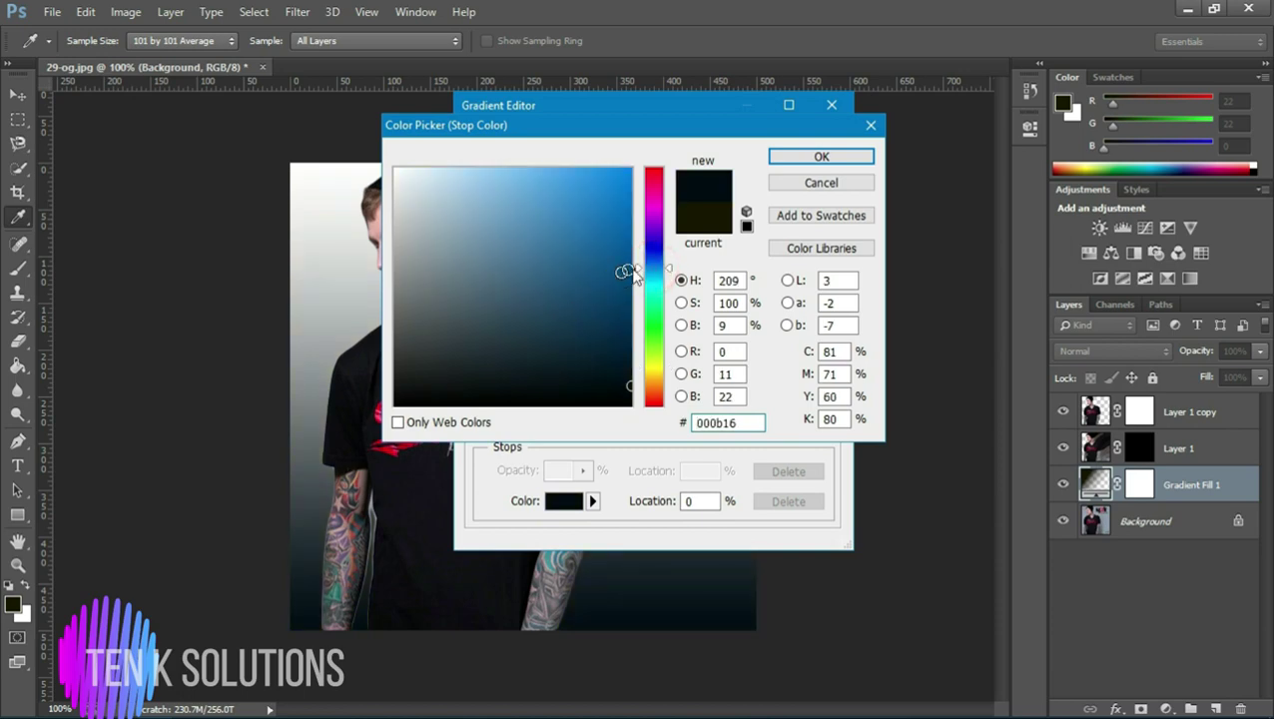
{"action": "left_click_drag", "start_coordinate": [648, 266], "coordinate": [651, 227]}
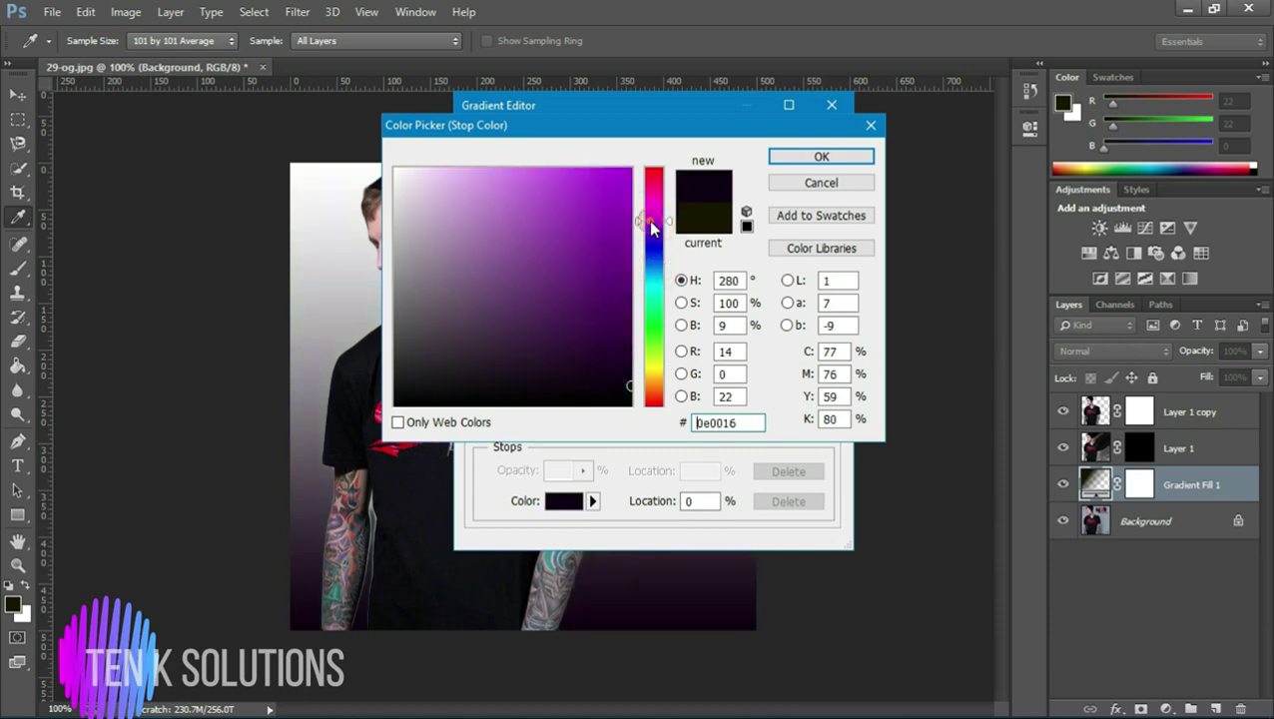
{"action": "left_click", "coordinate": [562, 358]}
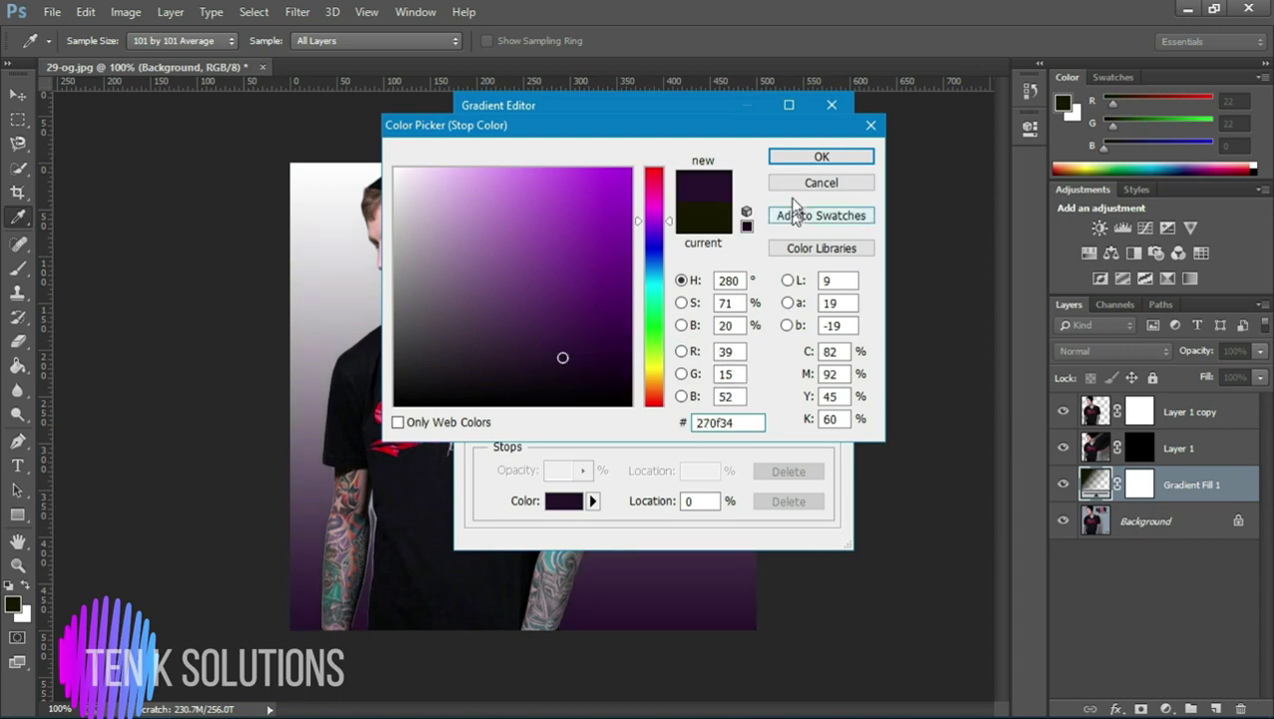
{"action": "left_click", "coordinate": [797, 161]}
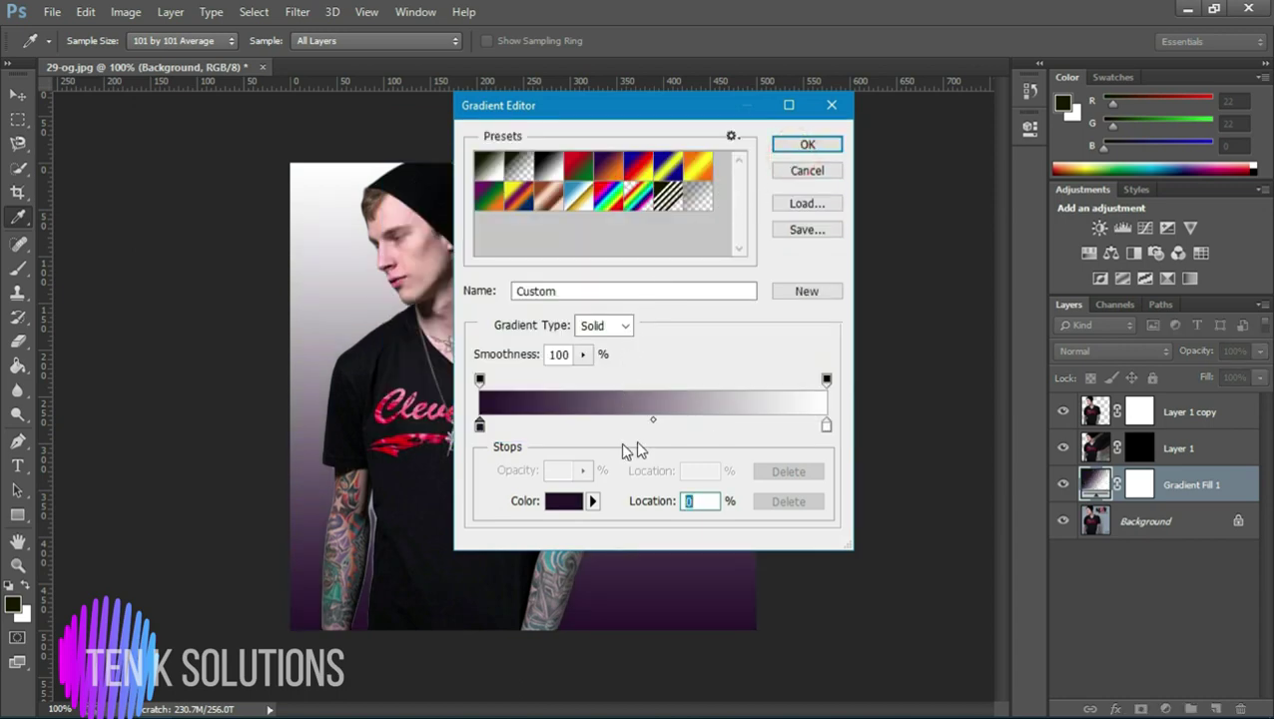
Step: Keep white ffffff for the color stop at location 100% and accept the custom gradient
{"action": "left_click", "coordinate": [828, 427]}
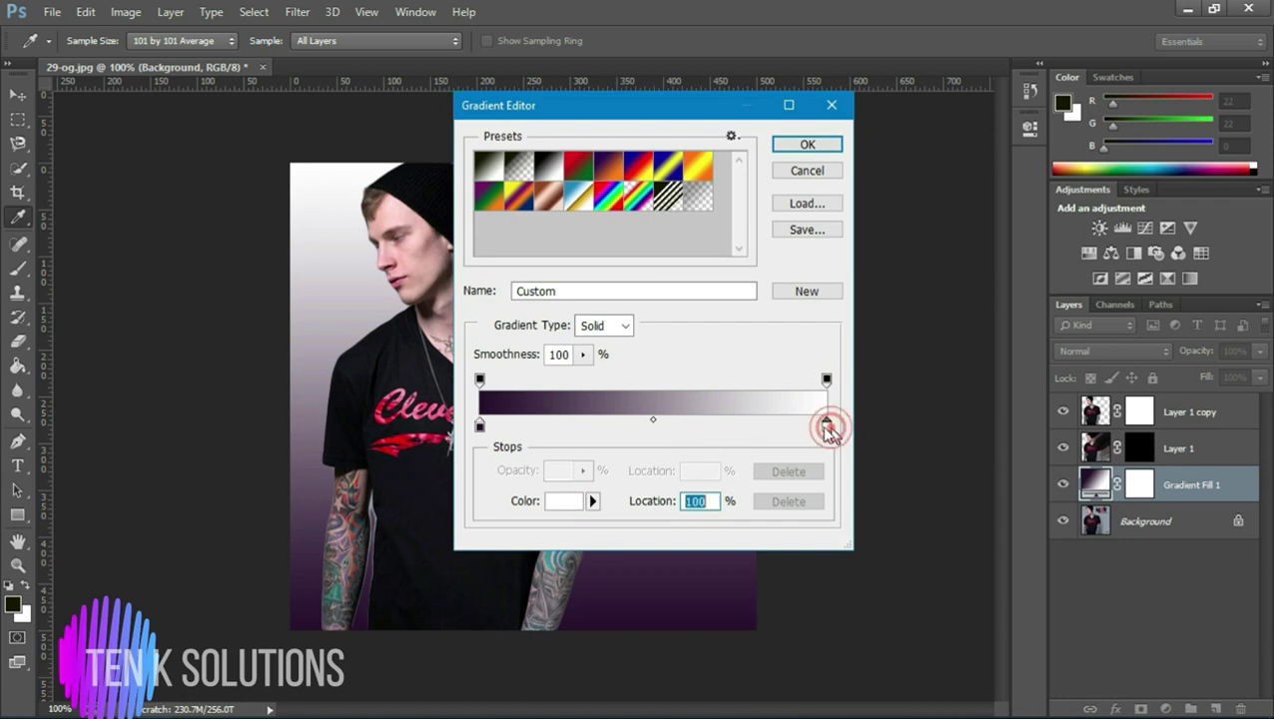
{"action": "left_click", "coordinate": [560, 504]}
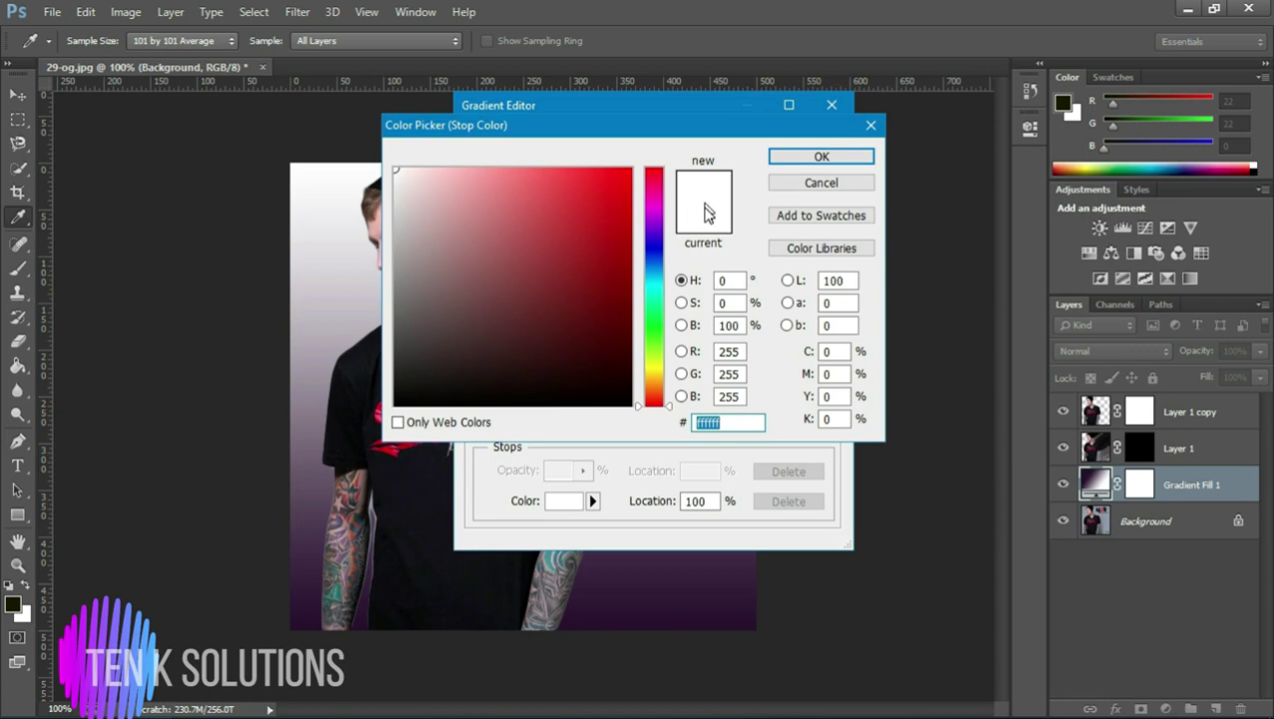
{"action": "left_click", "coordinate": [819, 158]}
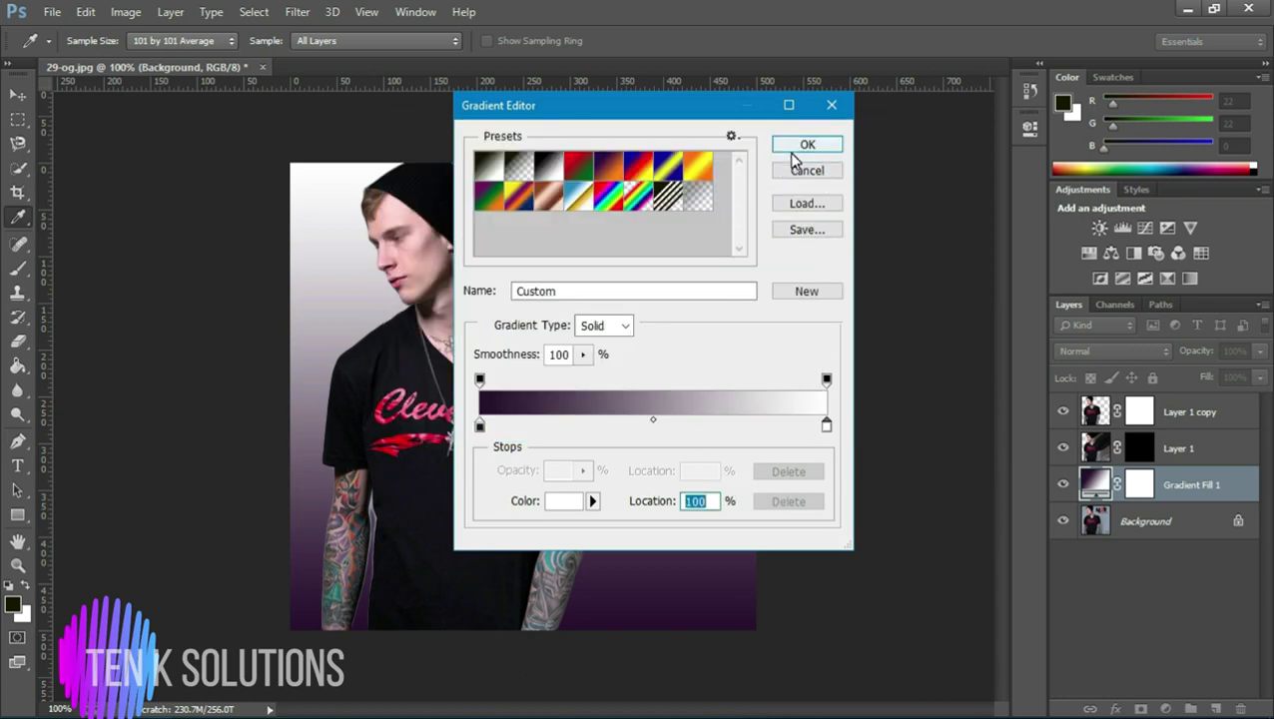
{"action": "left_click", "coordinate": [803, 146]}
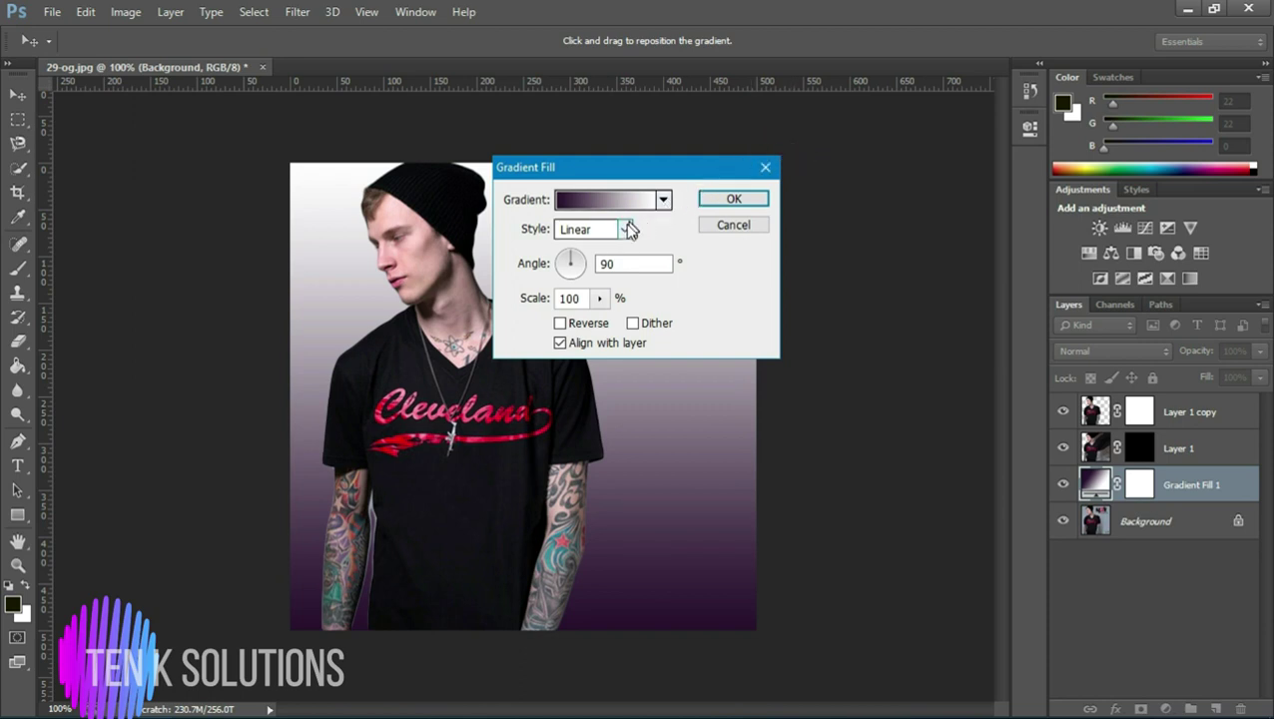
Step: Make the gradient fill radial and reversed with a scale of 189%, and accept it
{"action": "left_click", "coordinate": [623, 231]}
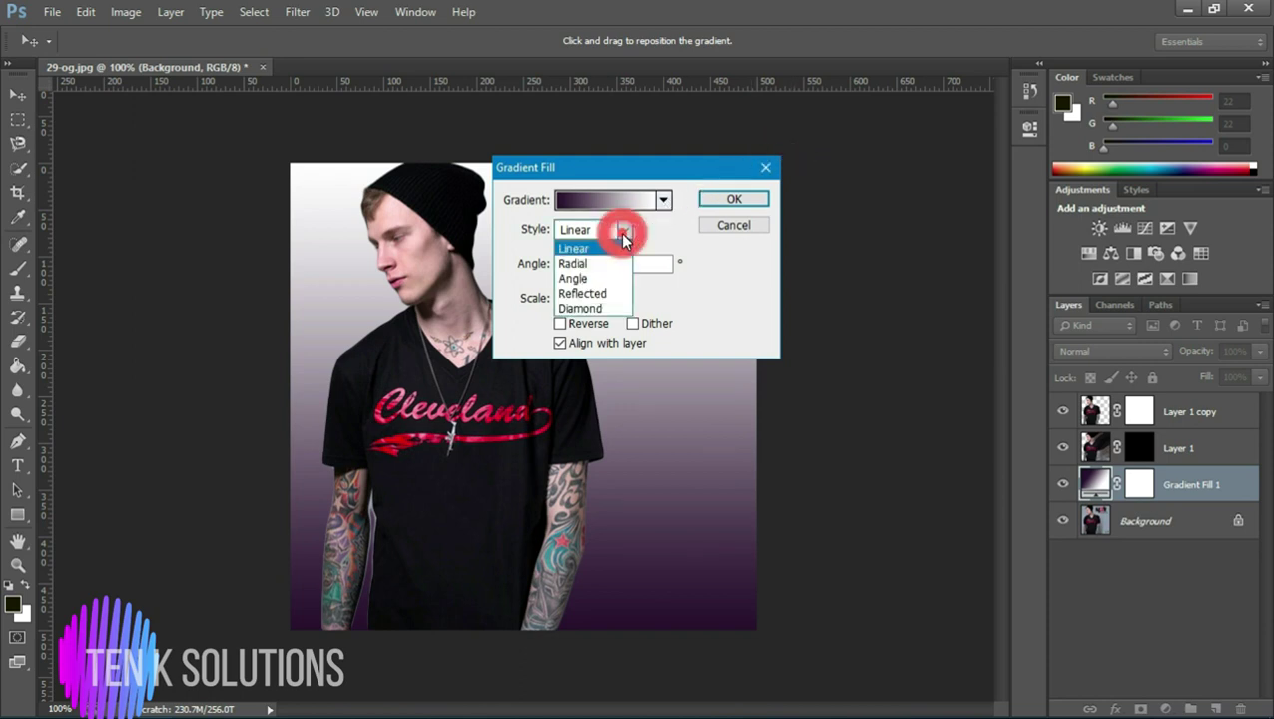
{"action": "left_click", "coordinate": [577, 264]}
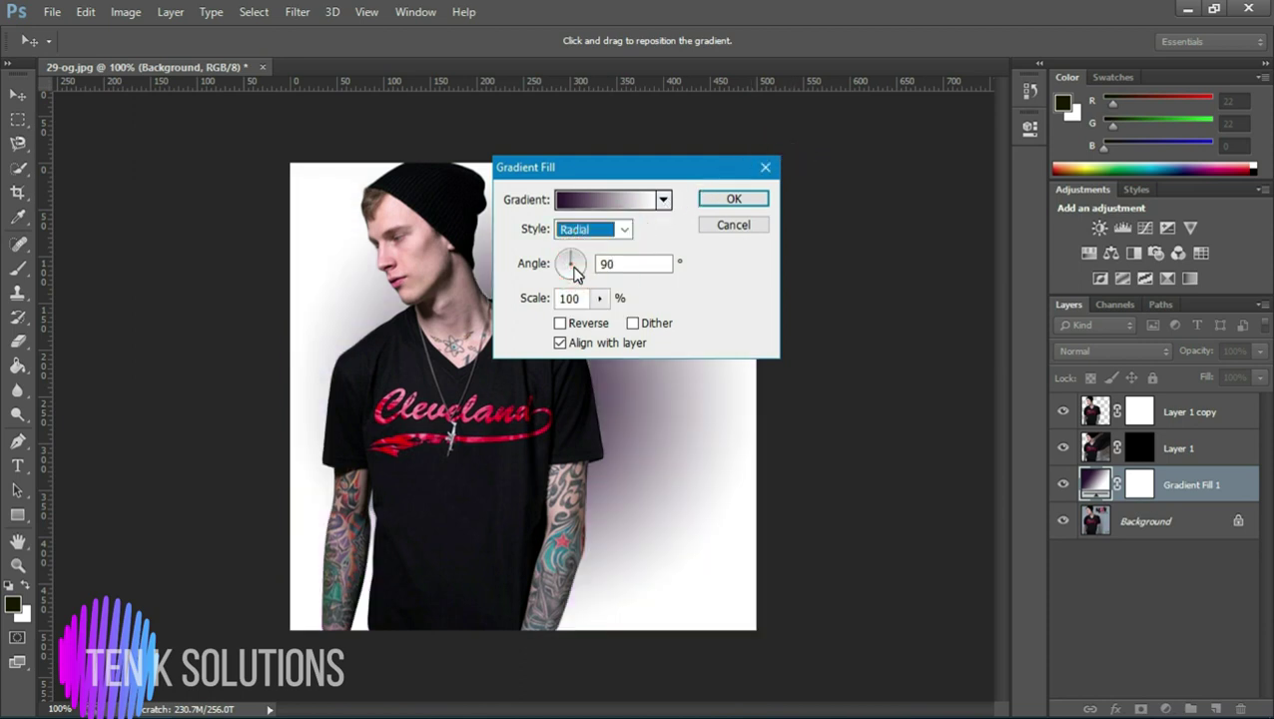
{"action": "left_click", "coordinate": [562, 323]}
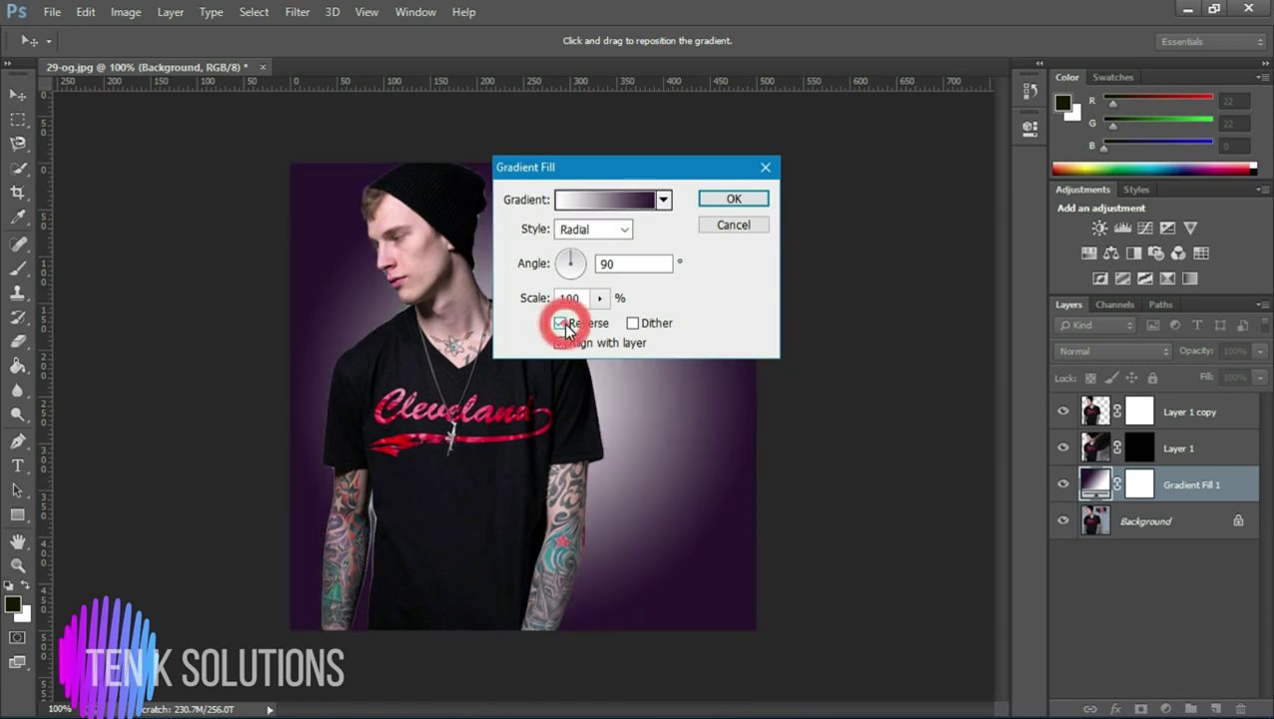
{"action": "left_click", "coordinate": [600, 298]}
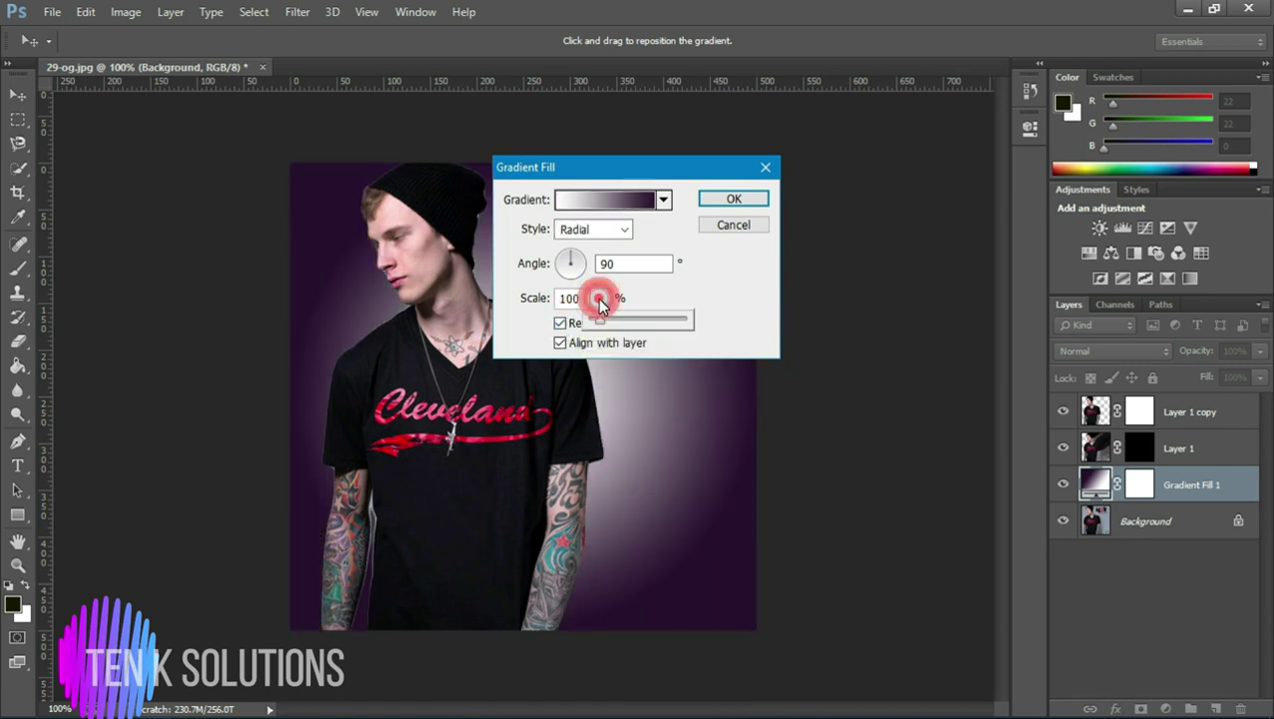
{"action": "left_click", "coordinate": [611, 328]}
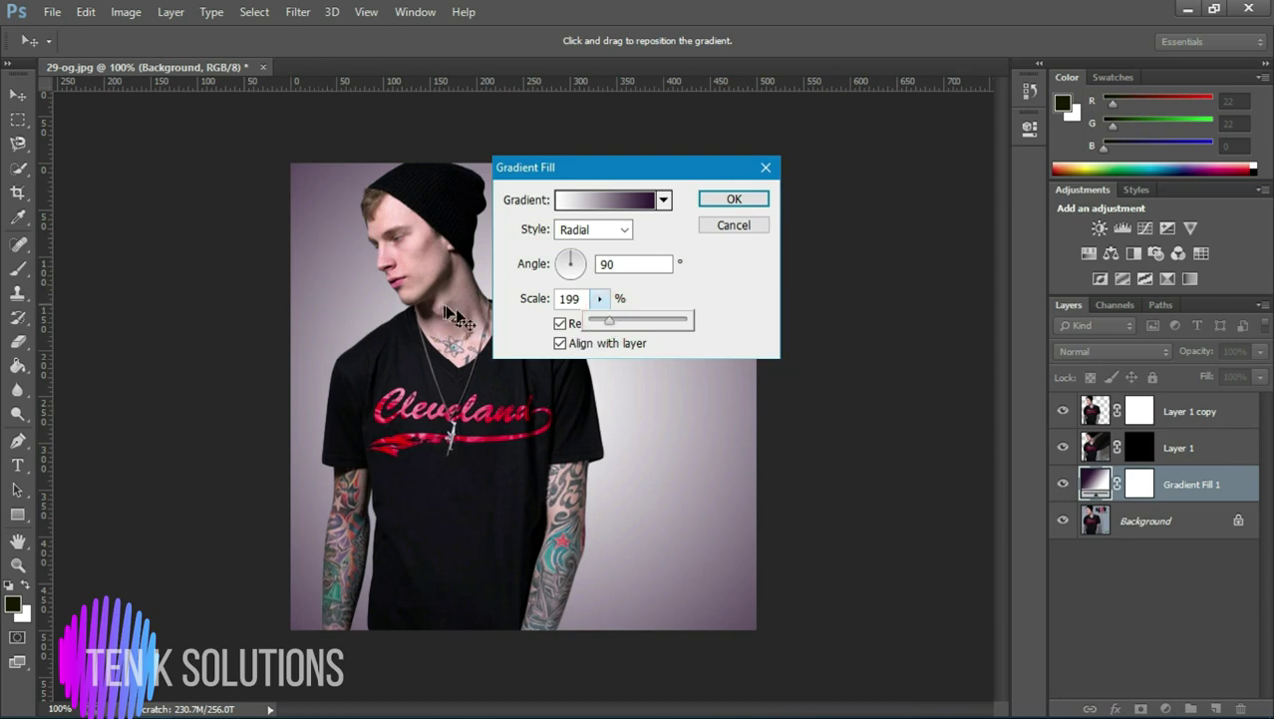
{"action": "left_click", "coordinate": [611, 324]}
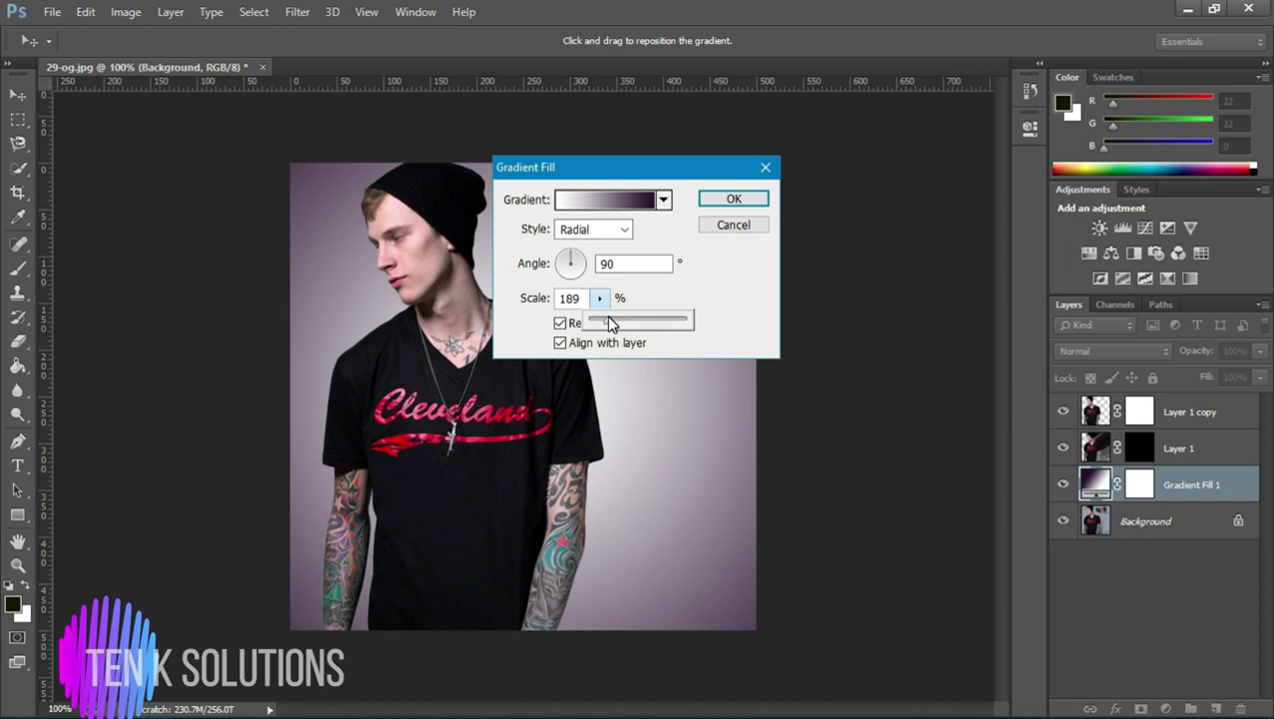
{"action": "left_click", "coordinate": [717, 198]}
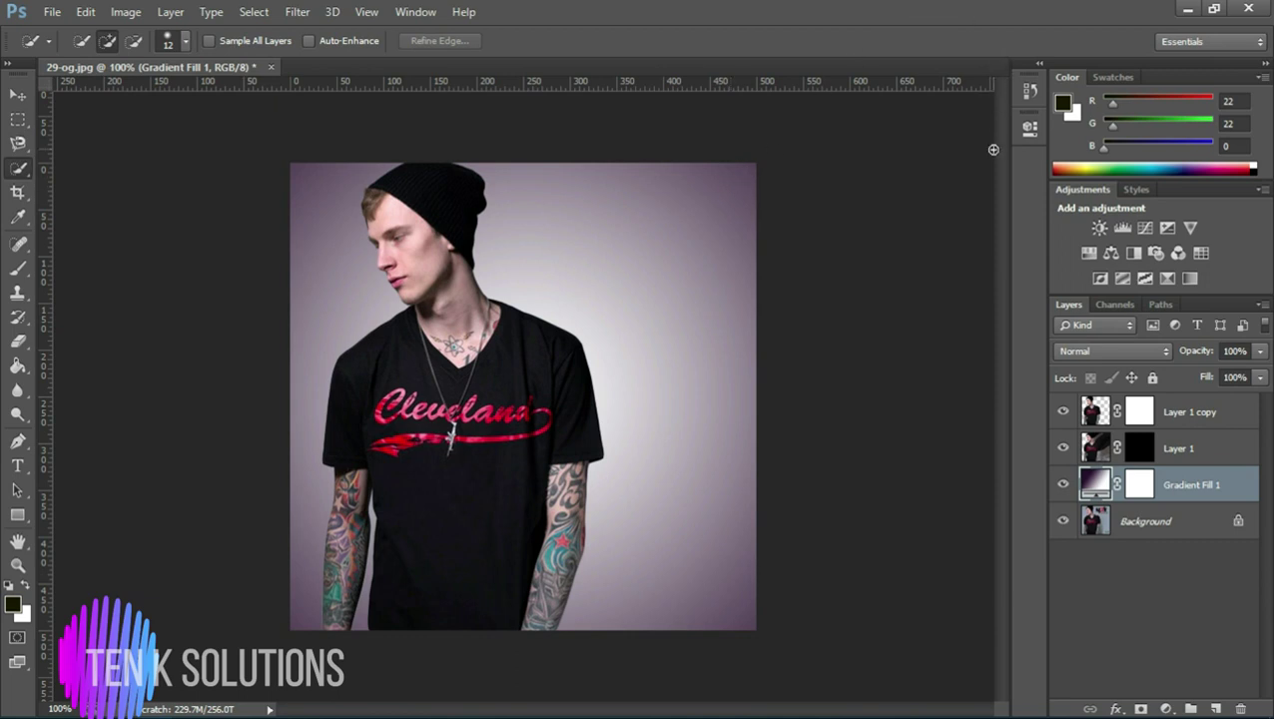
Step: Select the layer mask of Layer 1 copy, activate the Brush tool and open its brush presets
{"action": "left_click", "coordinate": [1138, 411]}
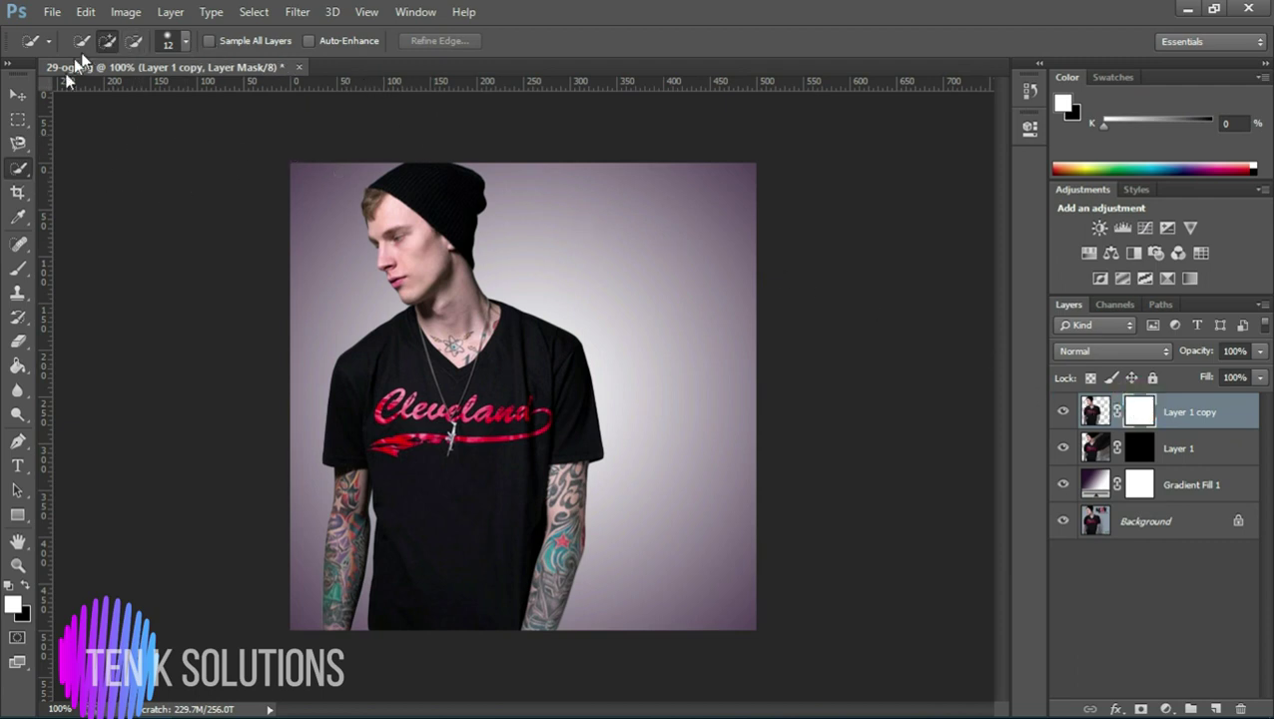
{"action": "left_click", "coordinate": [18, 268]}
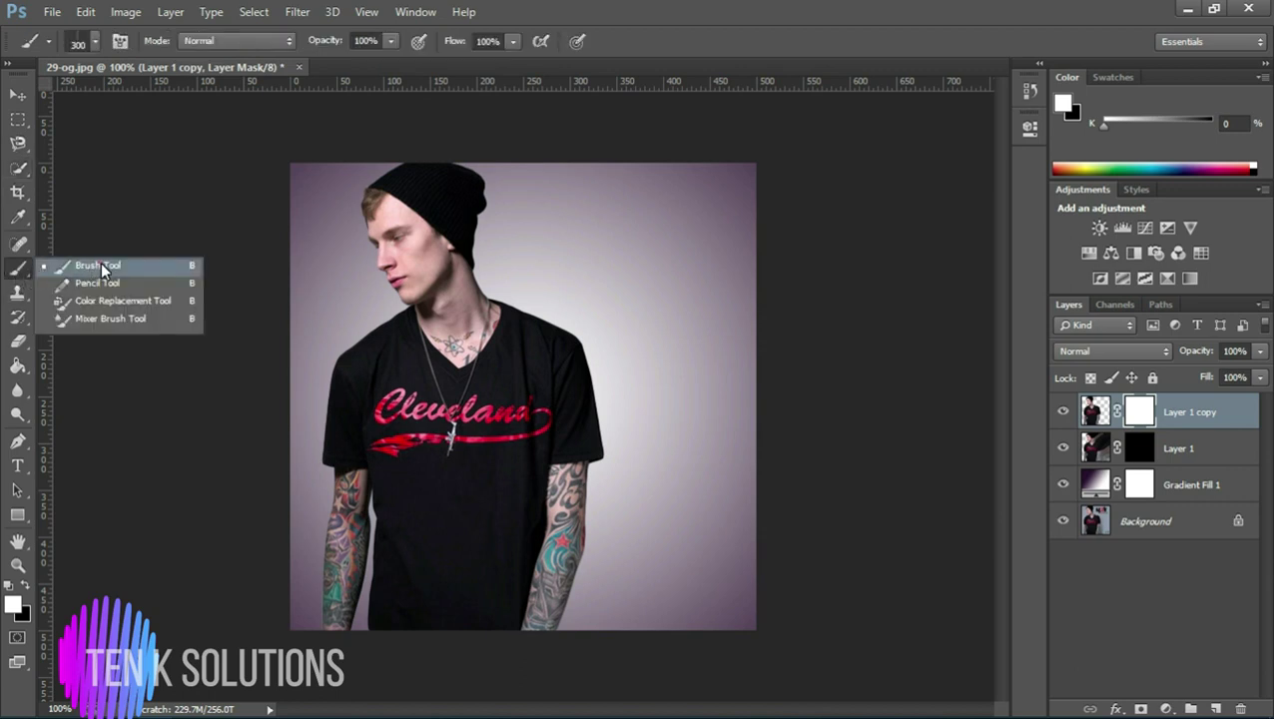
{"action": "left_click", "coordinate": [101, 262]}
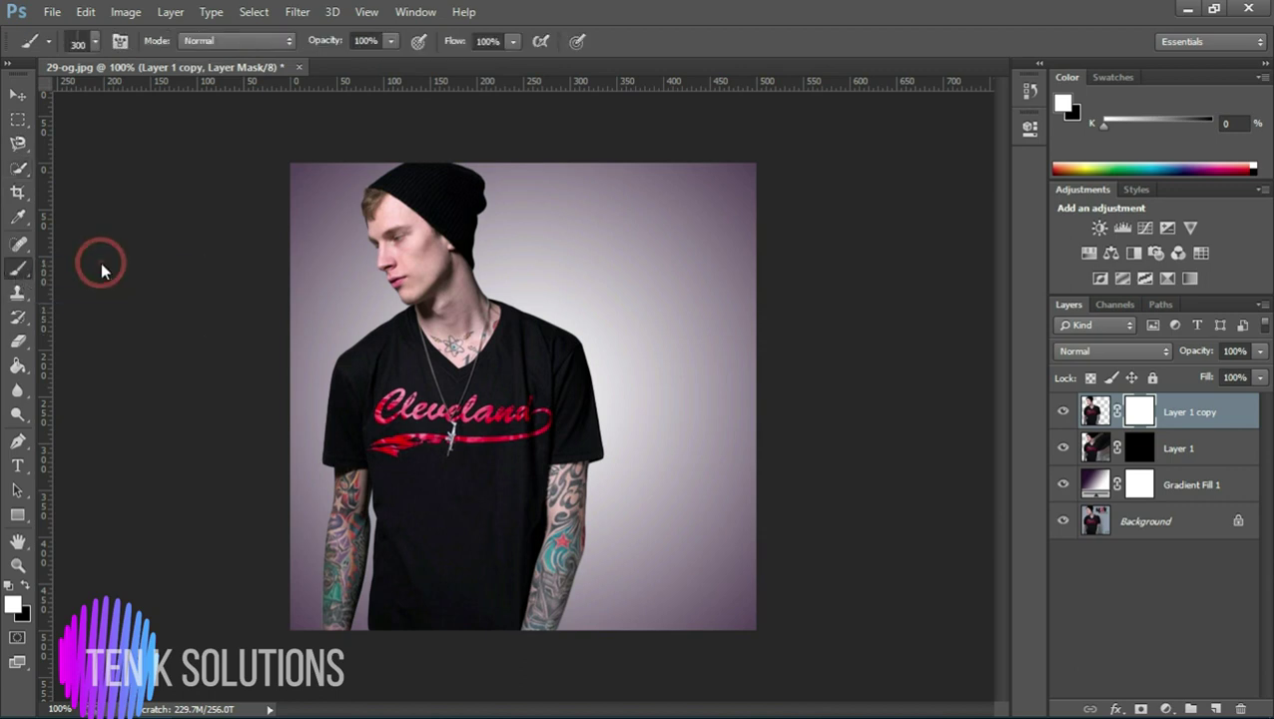
{"action": "left_click", "coordinate": [92, 43]}
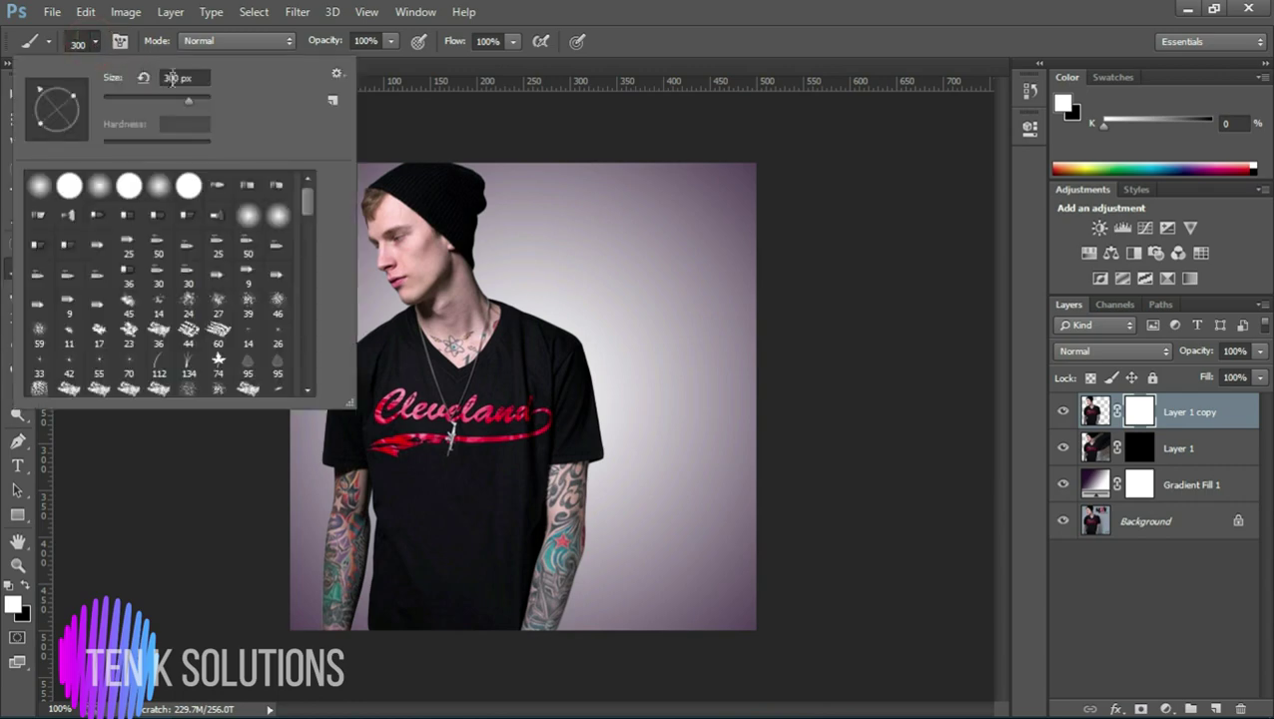
{"action": "left_click", "coordinate": [337, 76]}
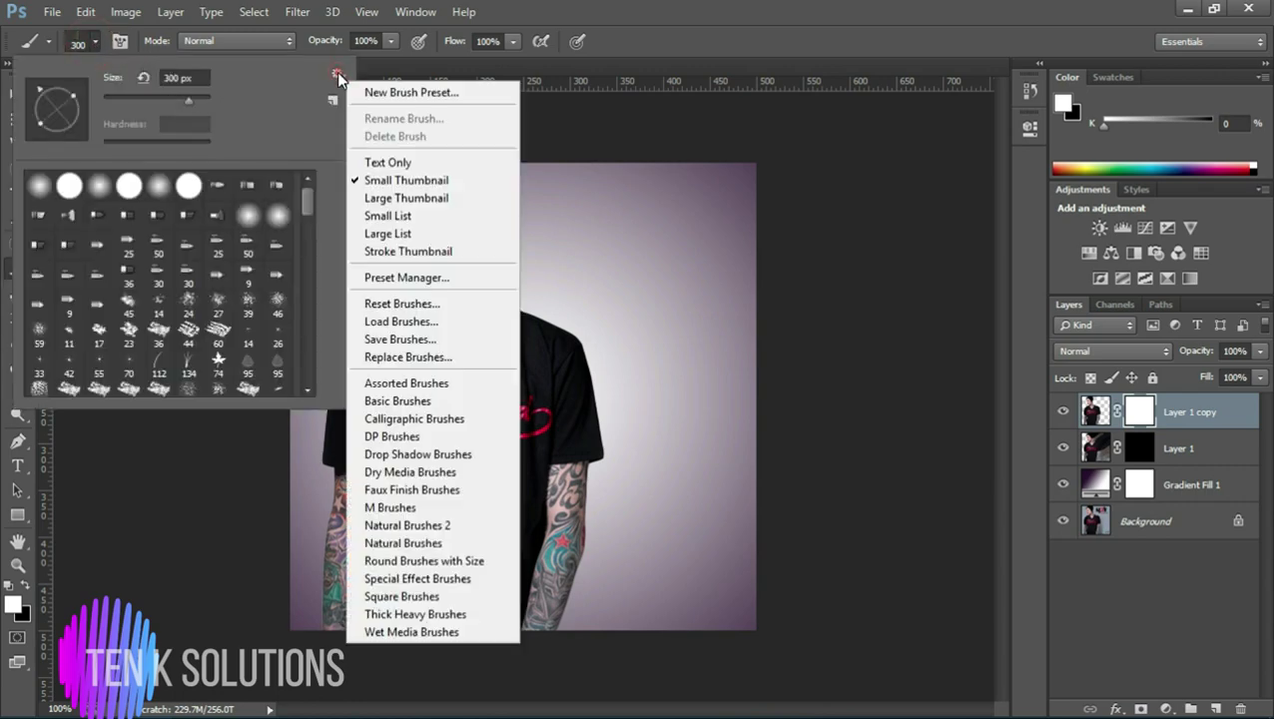
{"action": "left_click", "coordinate": [403, 325]}
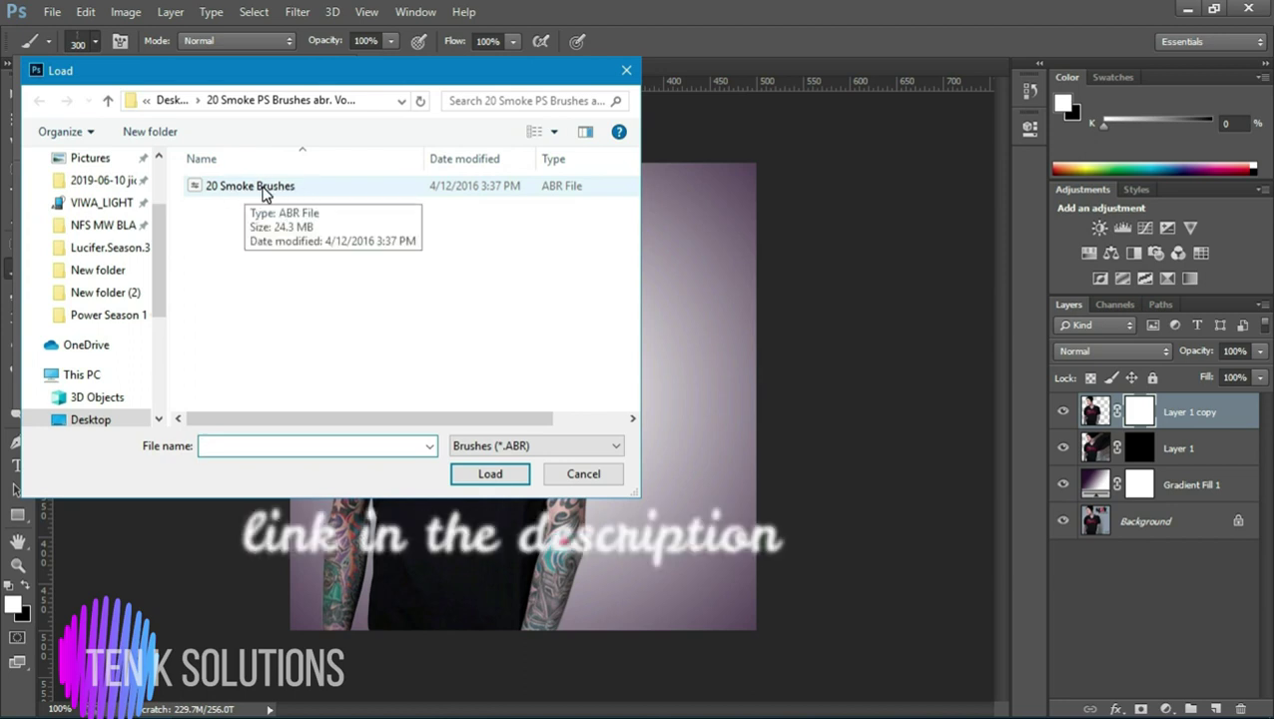
{"action": "left_click", "coordinate": [262, 192]}
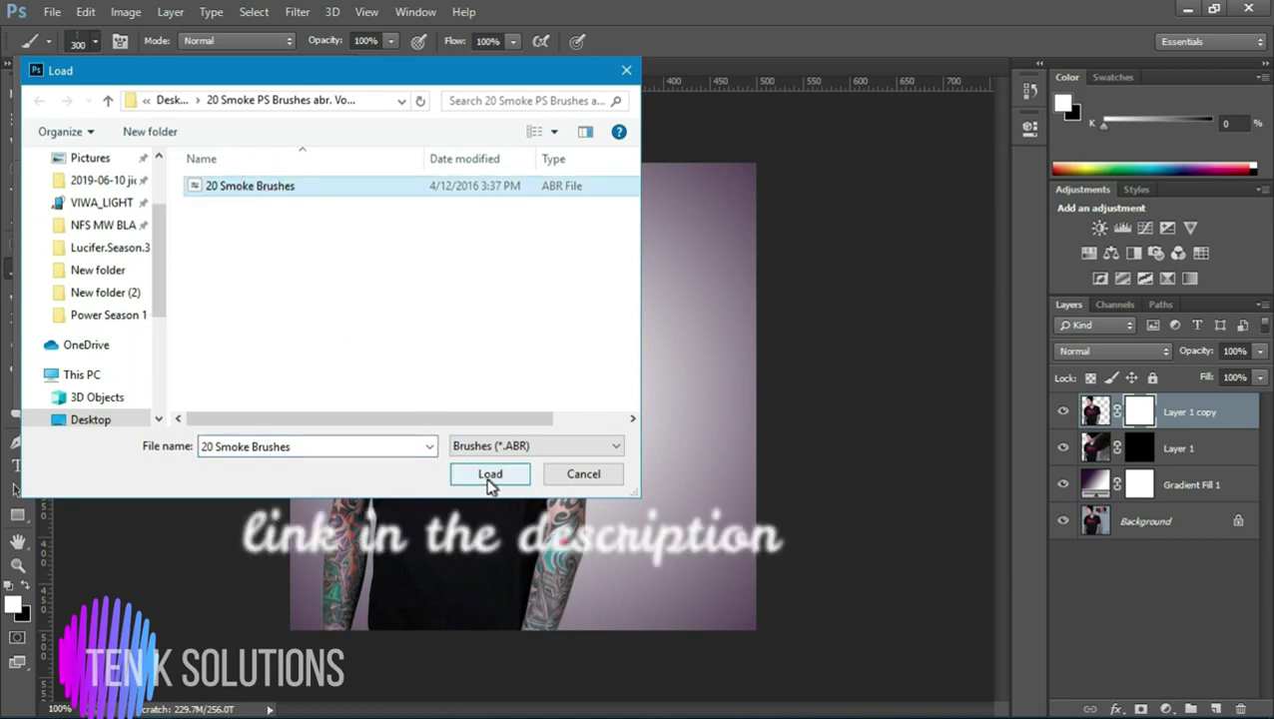
{"action": "left_click", "coordinate": [583, 475]}
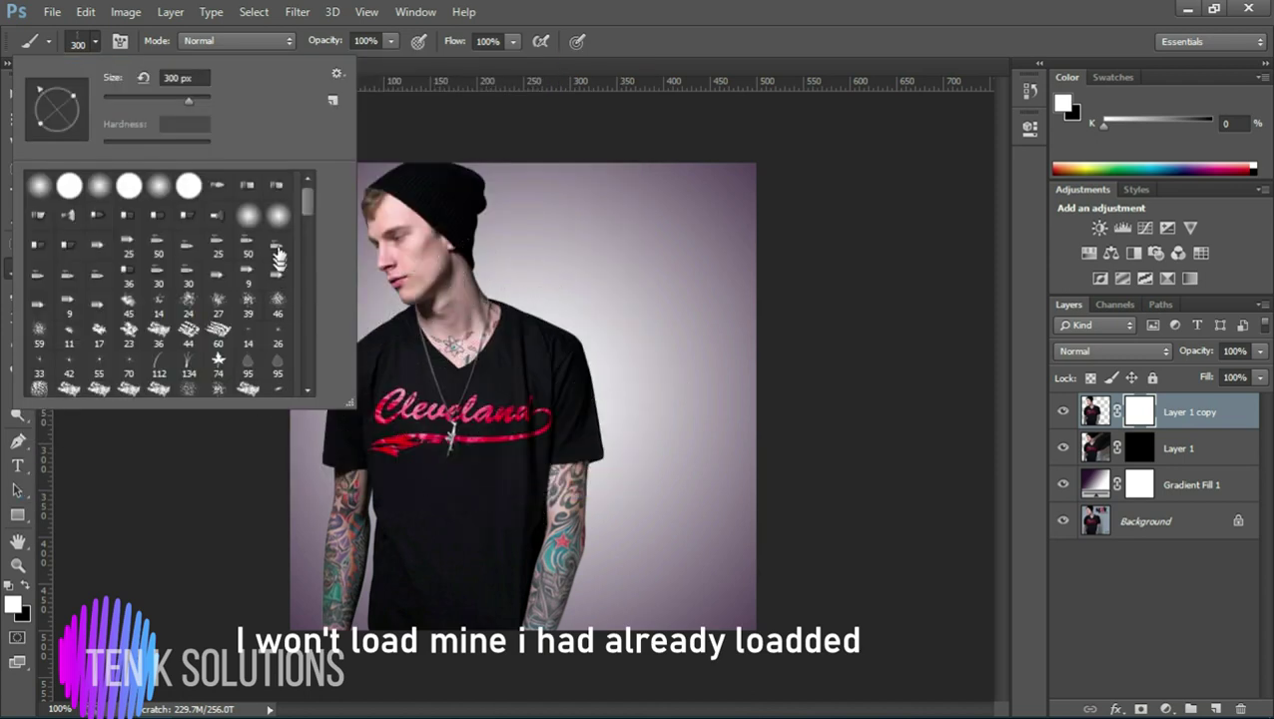
Step: Choose a smoke brush preset at 202 px and swap the colors so that black is the foreground color
{"action": "left_click_drag", "start_coordinate": [303, 205], "coordinate": [305, 369]}
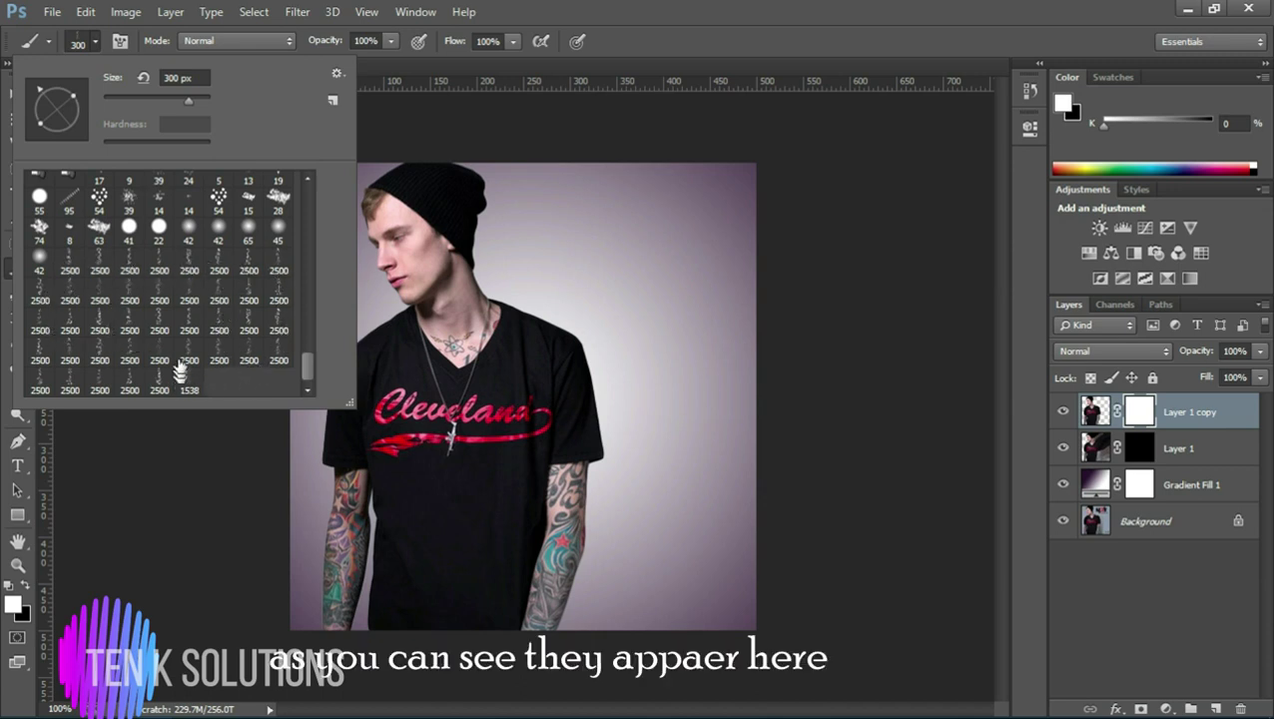
{"action": "double_click", "coordinate": [40, 258]}
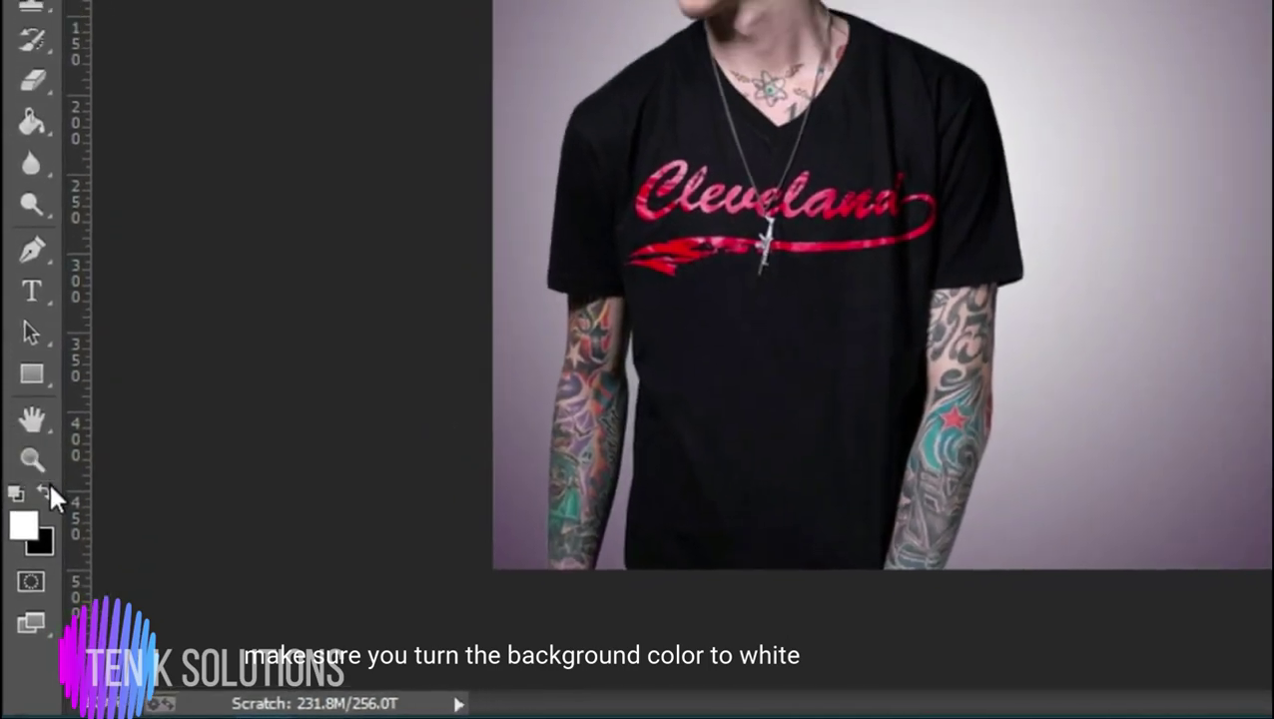
{"action": "left_click", "coordinate": [45, 489]}
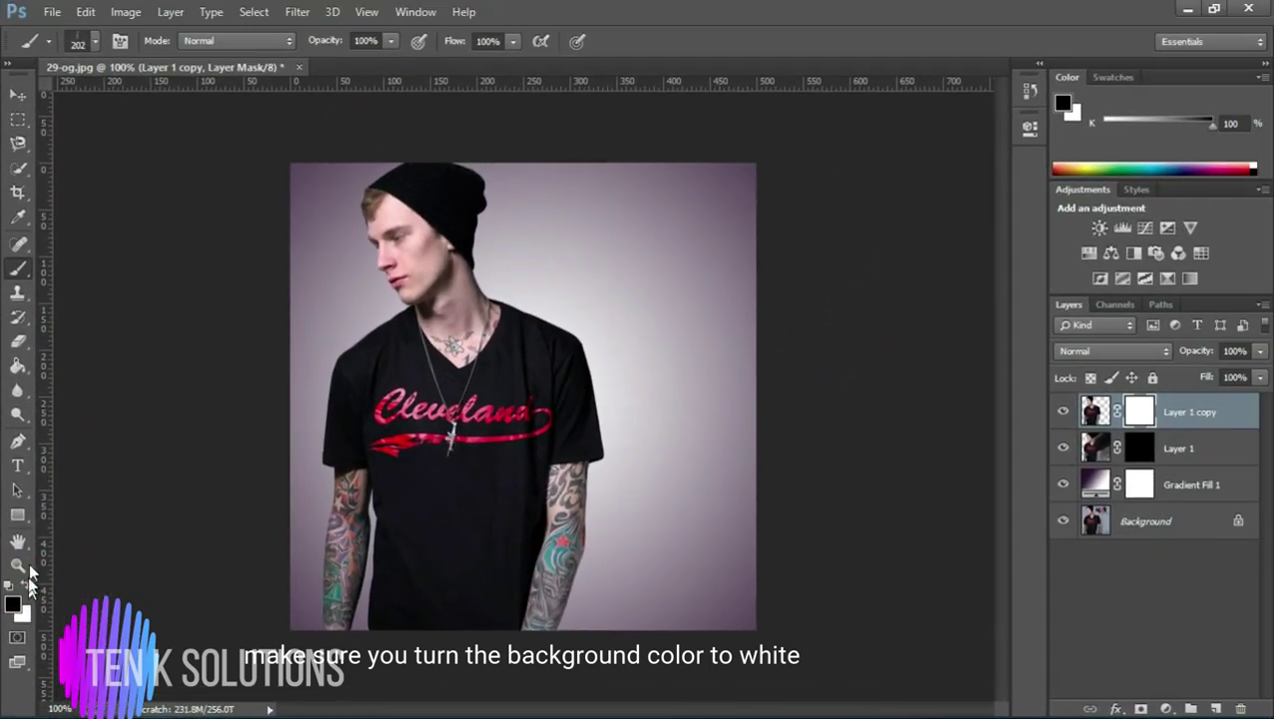
Step: Choose the first 2500 px smoke brush as the brush tip and set its size to 376 px and spacing to 27%
{"action": "left_click", "coordinate": [96, 42]}
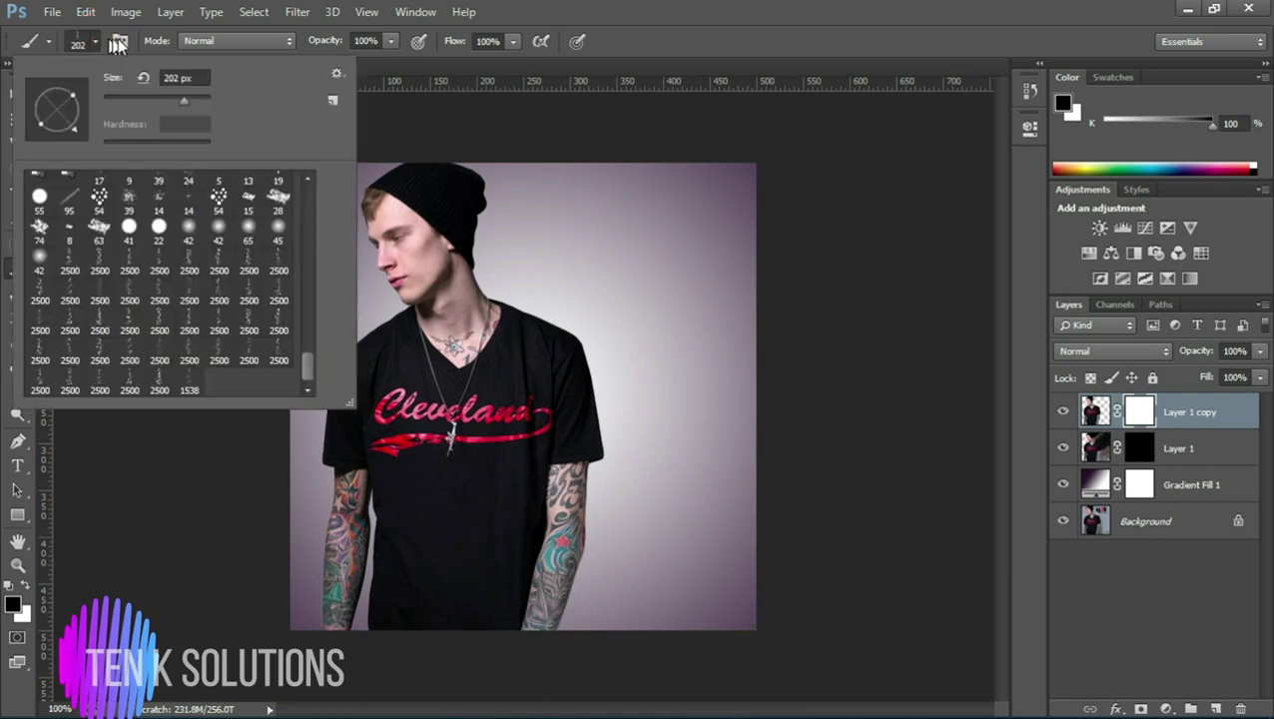
{"action": "left_click", "coordinate": [119, 42]}
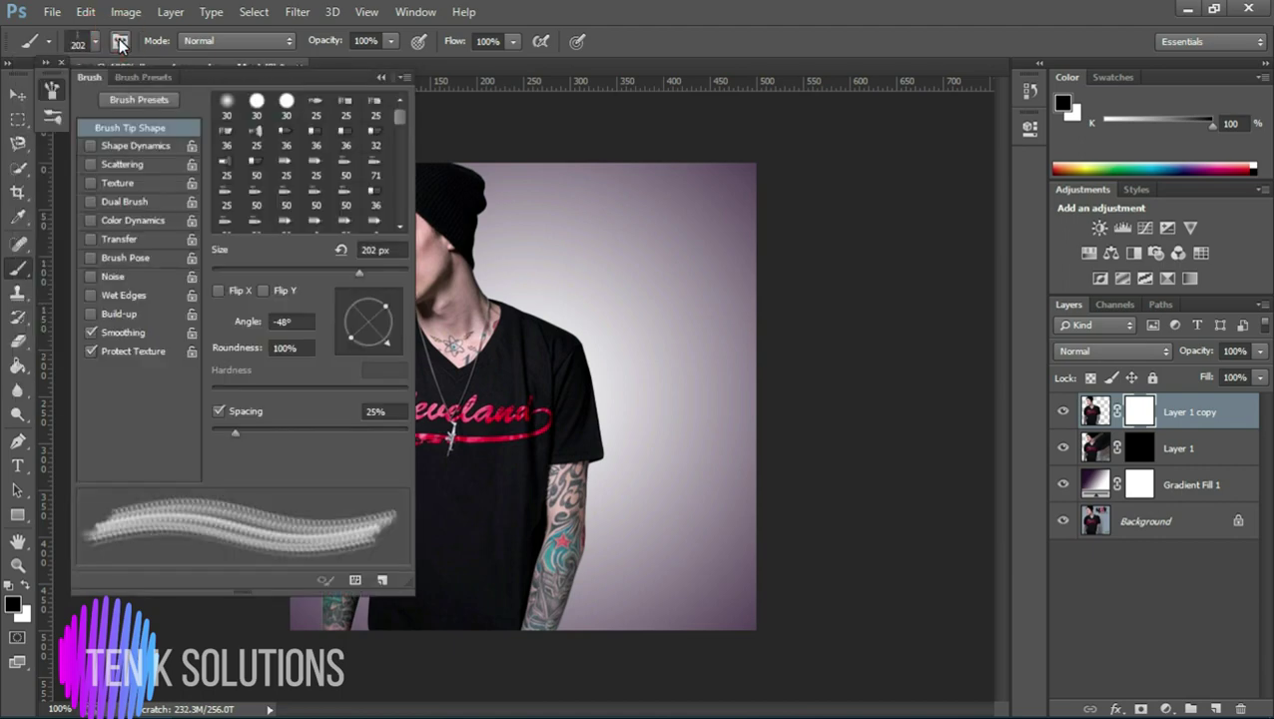
{"action": "scroll", "coordinate": [301, 189], "scroll_direction": "down", "scroll_amount": 5}
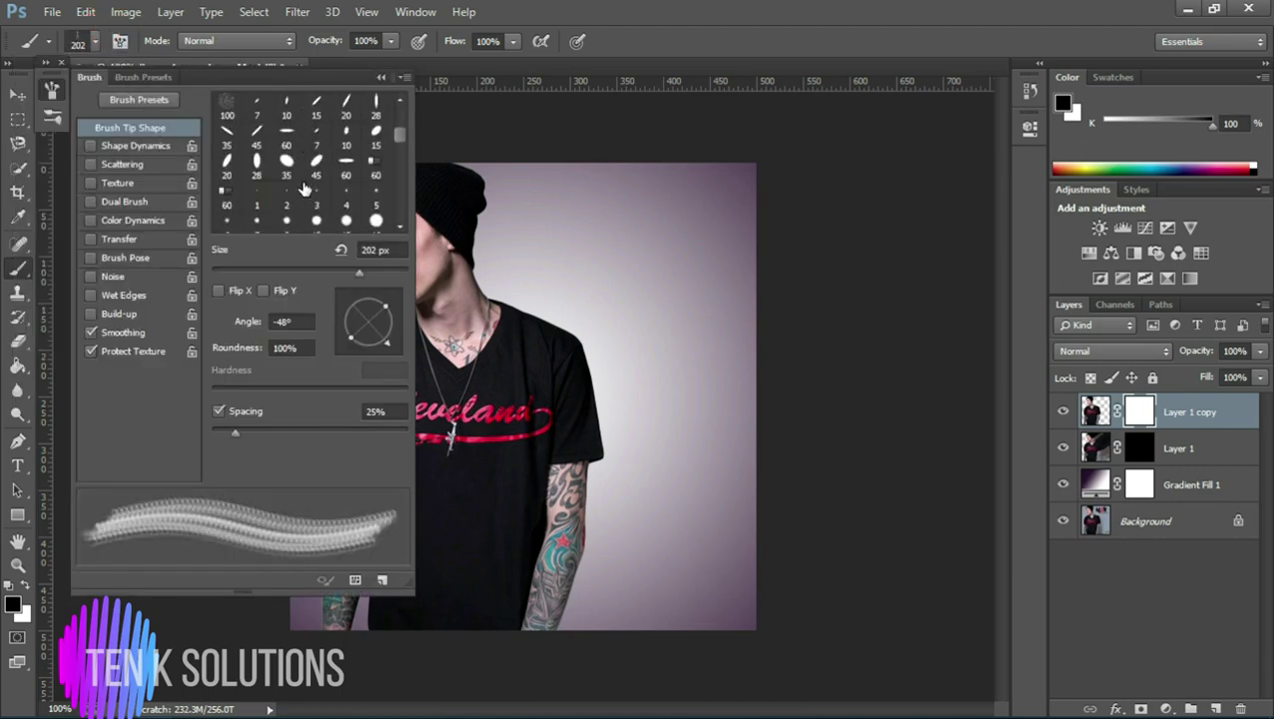
{"action": "scroll", "coordinate": [303, 190], "scroll_direction": "down", "scroll_amount": 8}
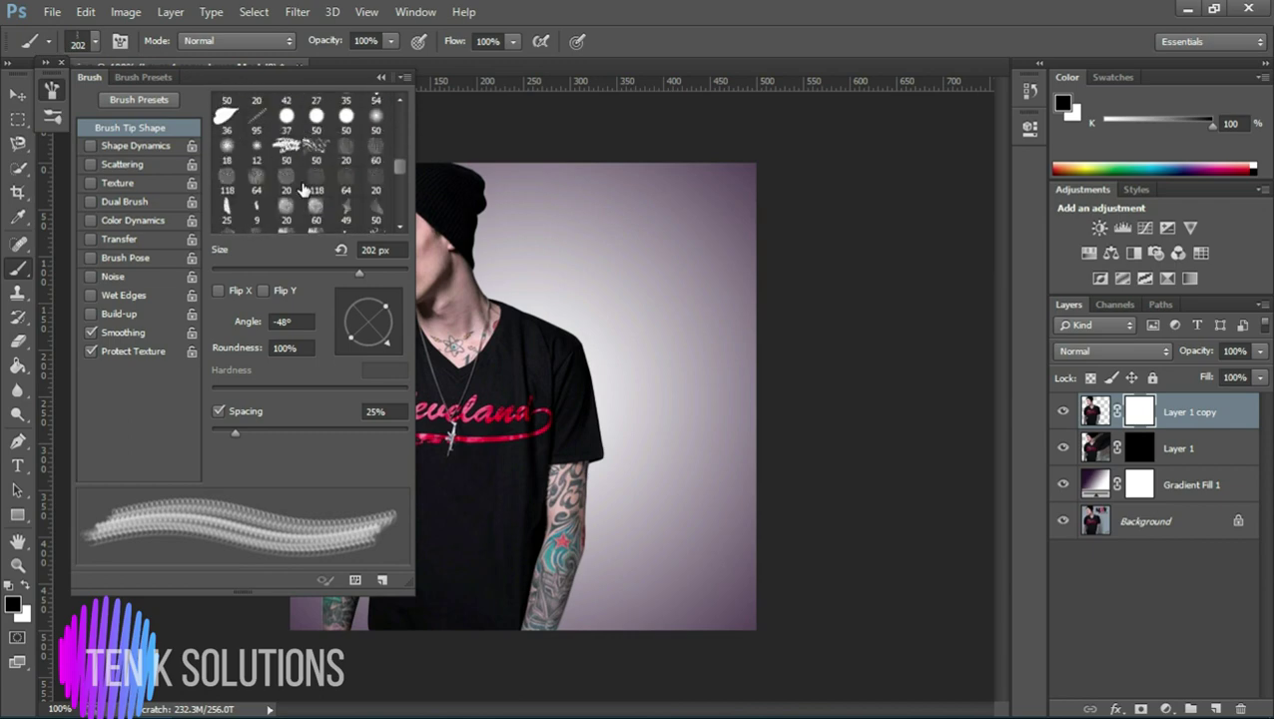
{"action": "scroll", "coordinate": [303, 190], "scroll_direction": "down", "scroll_amount": 6}
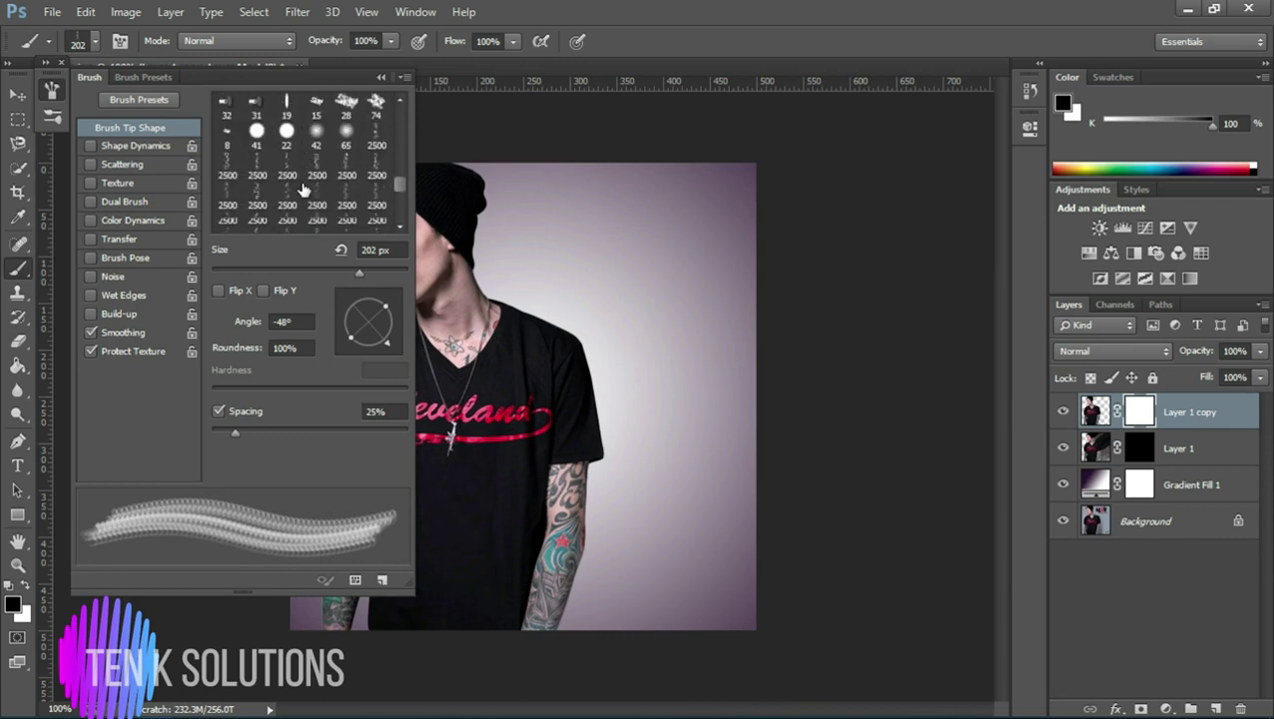
{"action": "left_click", "coordinate": [365, 142]}
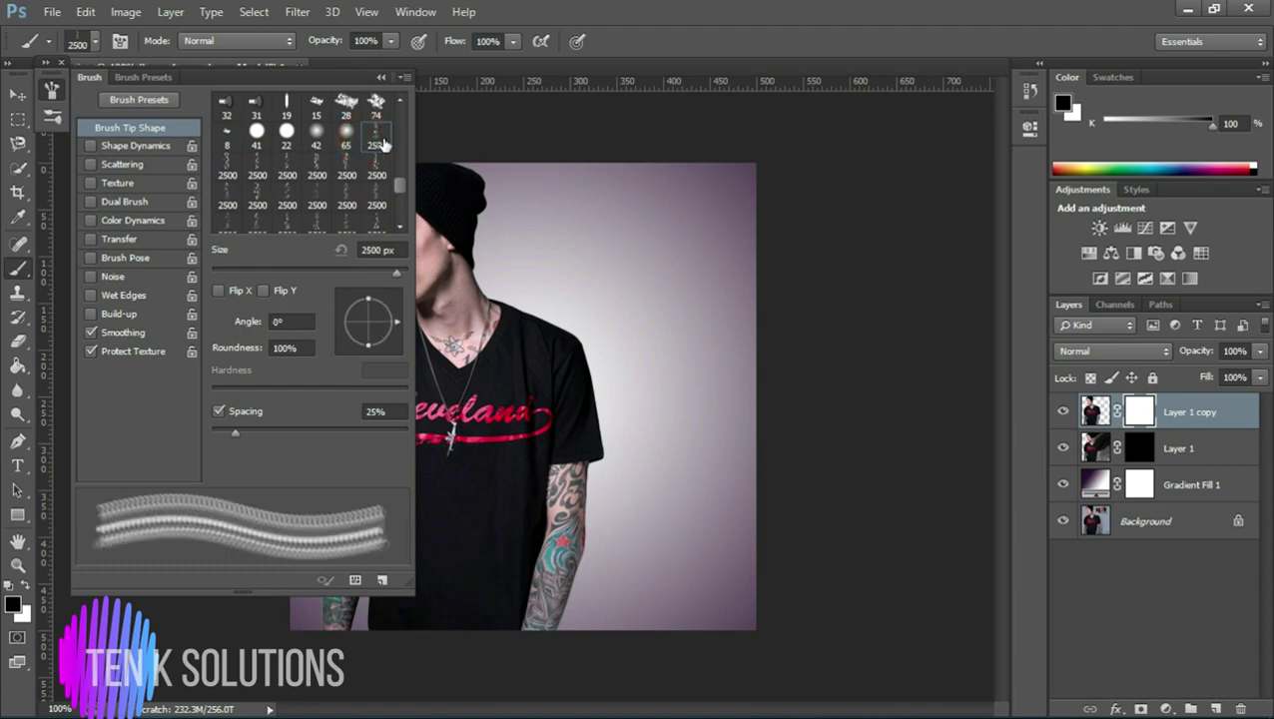
{"action": "left_click", "coordinate": [376, 271]}
{"action": "left_click", "coordinate": [223, 431]}
{"action": "left_click_drag", "start_coordinate": [232, 429], "coordinate": [235, 428]}
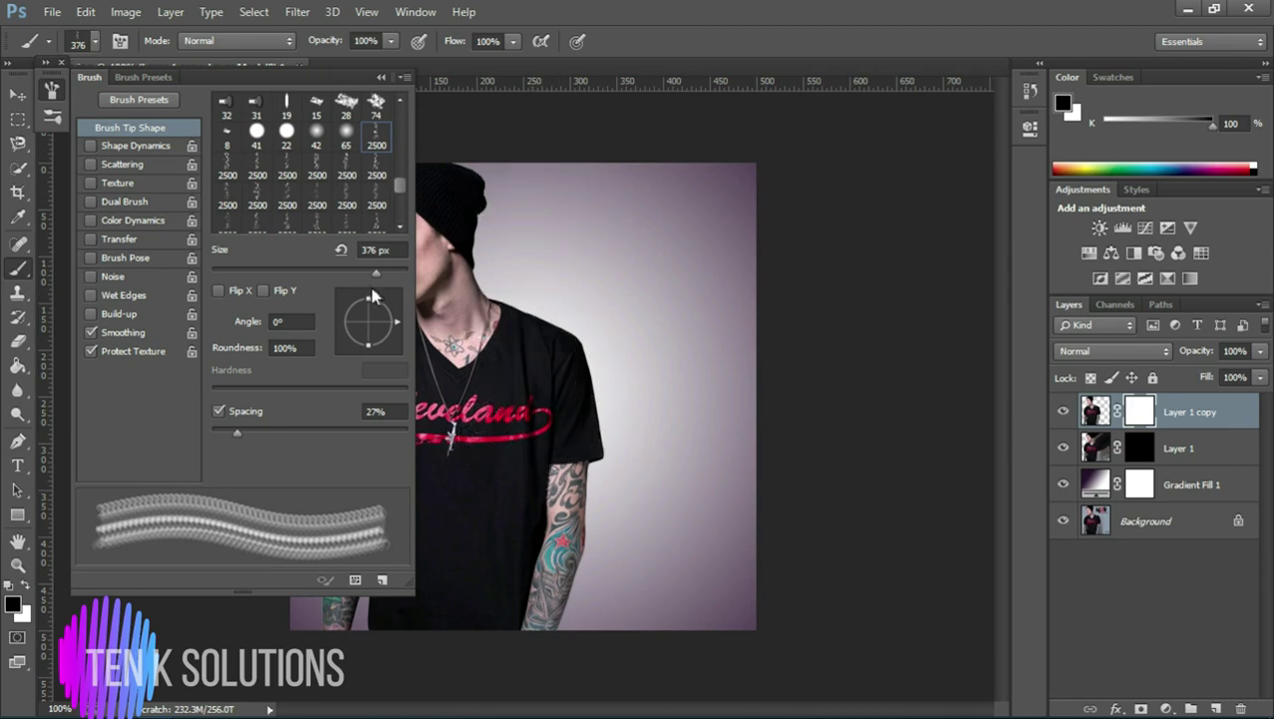
Step: Rotate the smoke tip to -51°, reduce it to 250 px and stamp it over the man's hat, shoulder and arm on the mask
{"action": "left_click", "coordinate": [390, 349]}
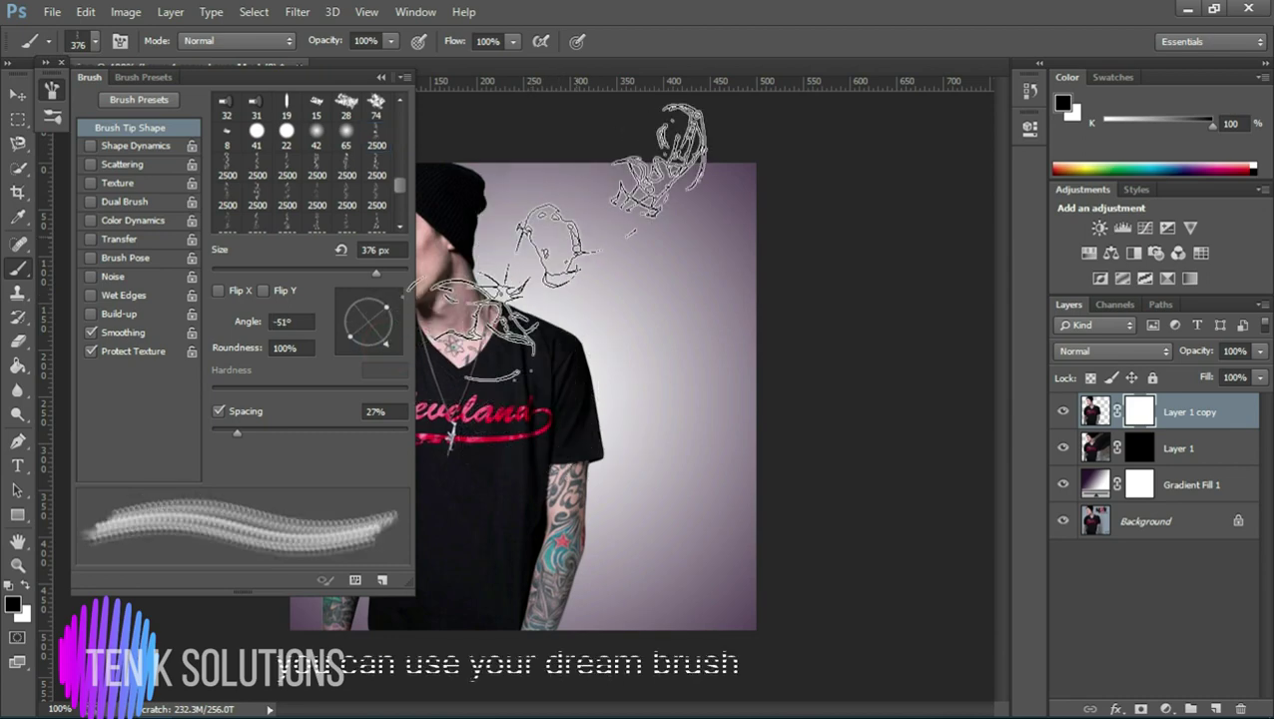
{"action": "key", "text": "bracketleft"}
{"action": "key", "text": "bracketleft"}
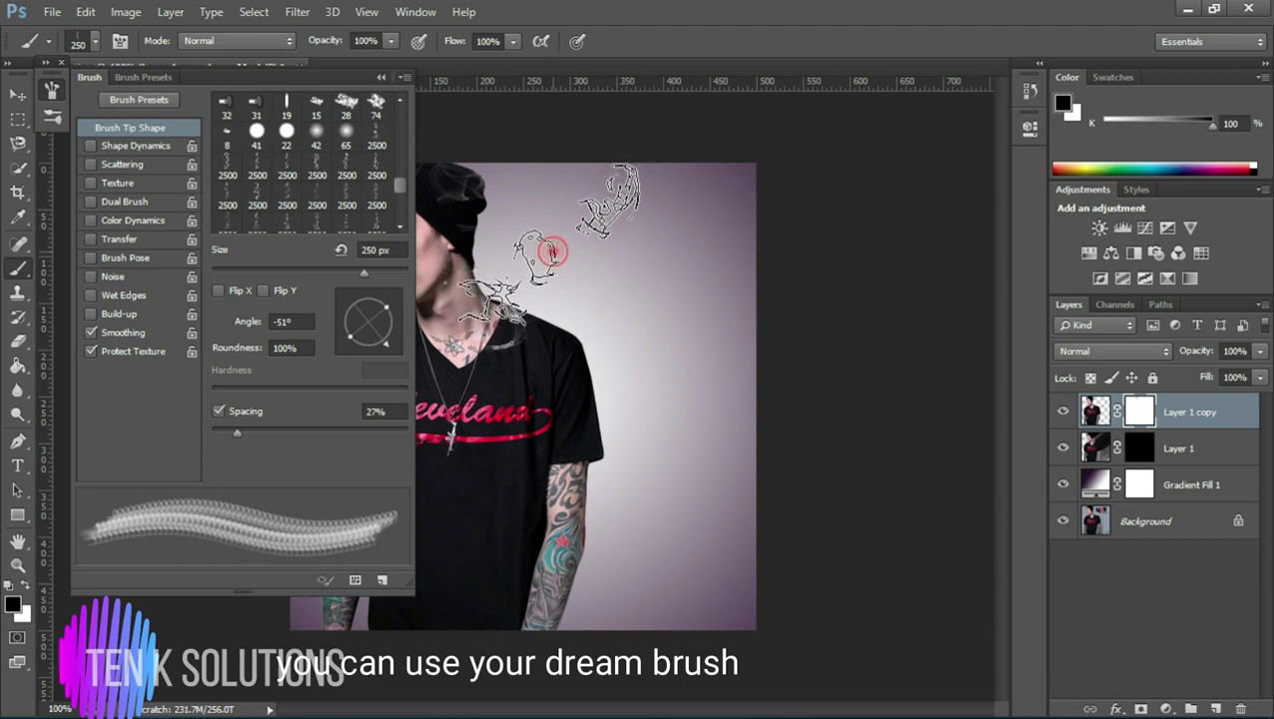
{"action": "left_click", "coordinate": [646, 391]}
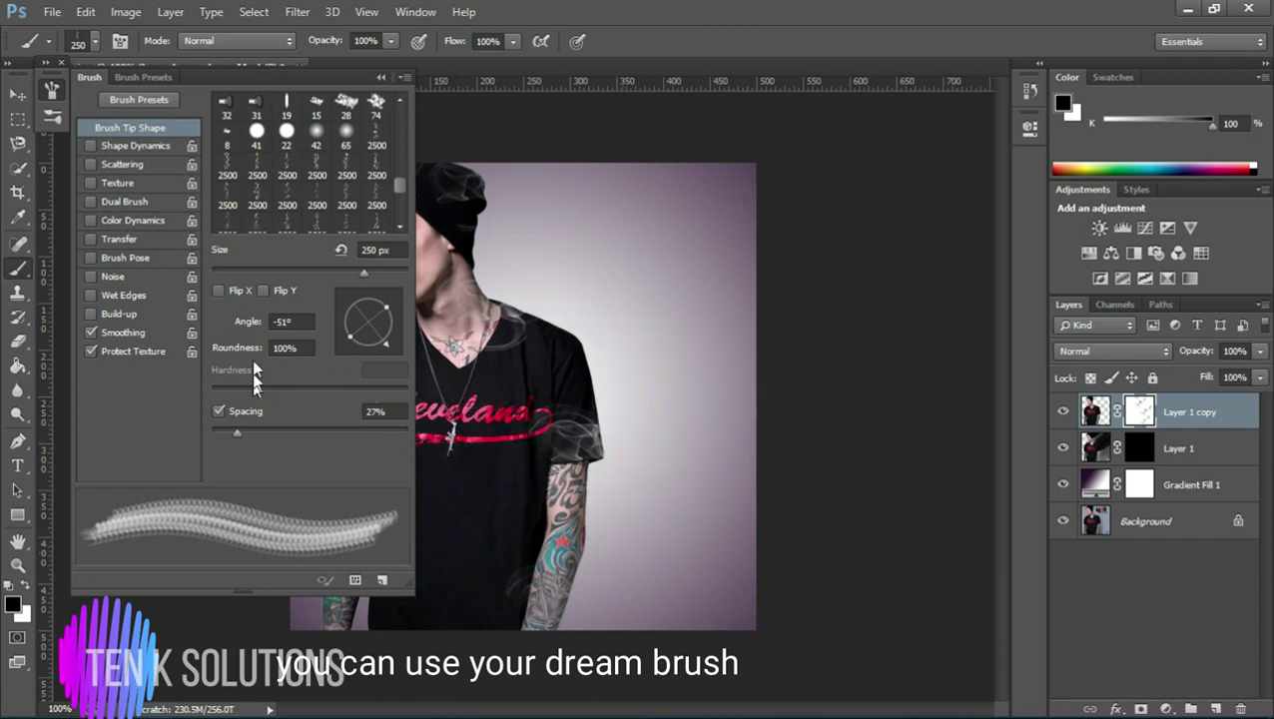
Step: Stamp the man's shoulder on the mask with another 2500 px smoke tip set to 250 px and 143°, and enable Flip Y for the tip
{"action": "left_click", "coordinate": [260, 166]}
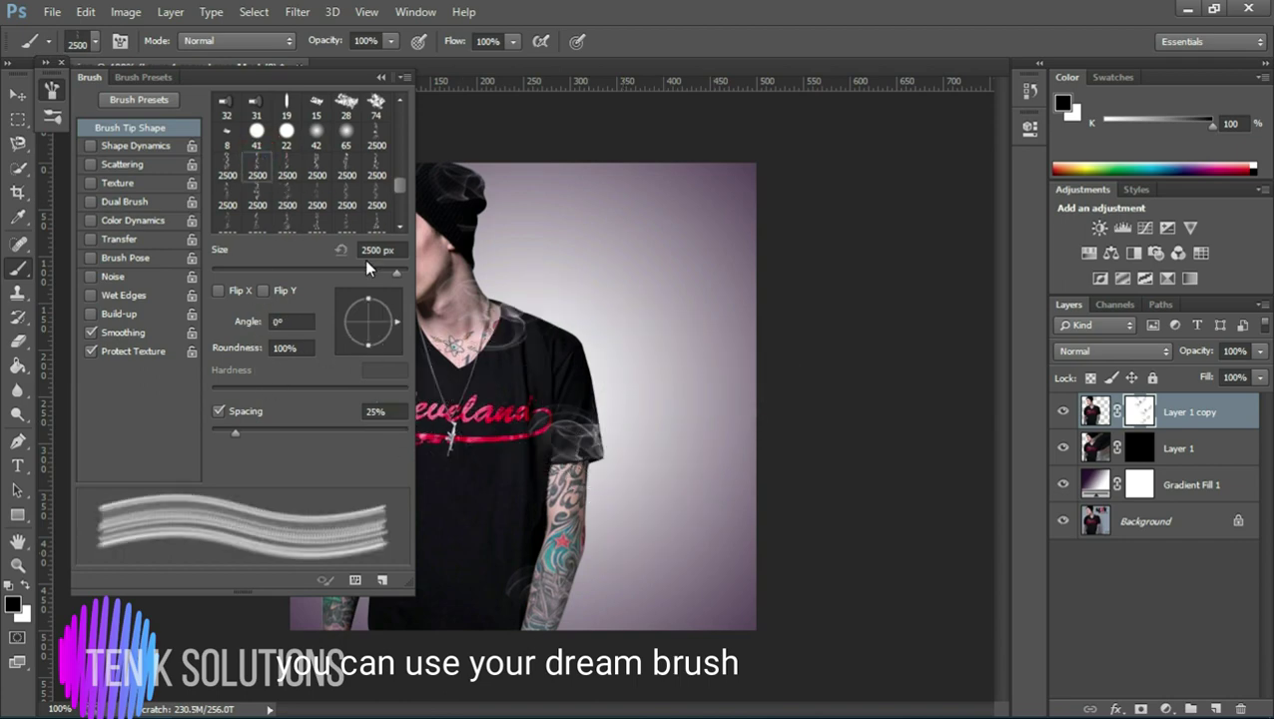
{"action": "left_click_drag", "start_coordinate": [378, 268], "coordinate": [380, 271]}
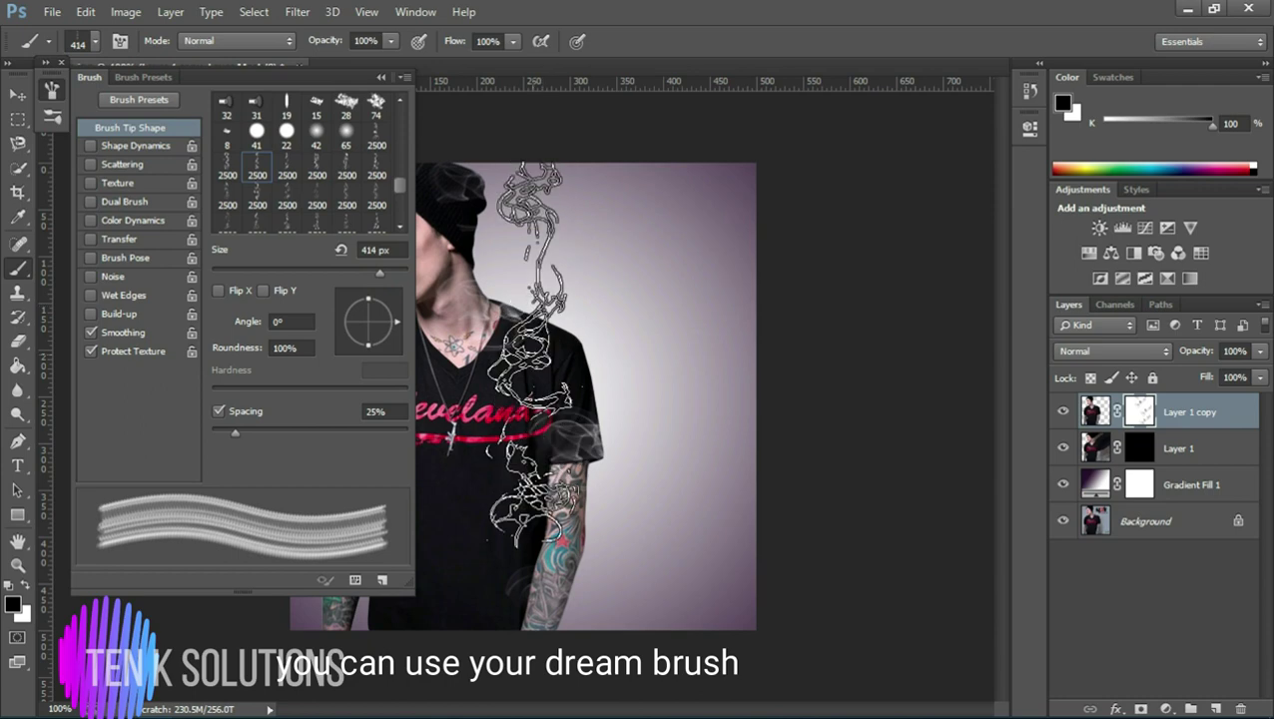
{"action": "left_click", "coordinate": [289, 173]}
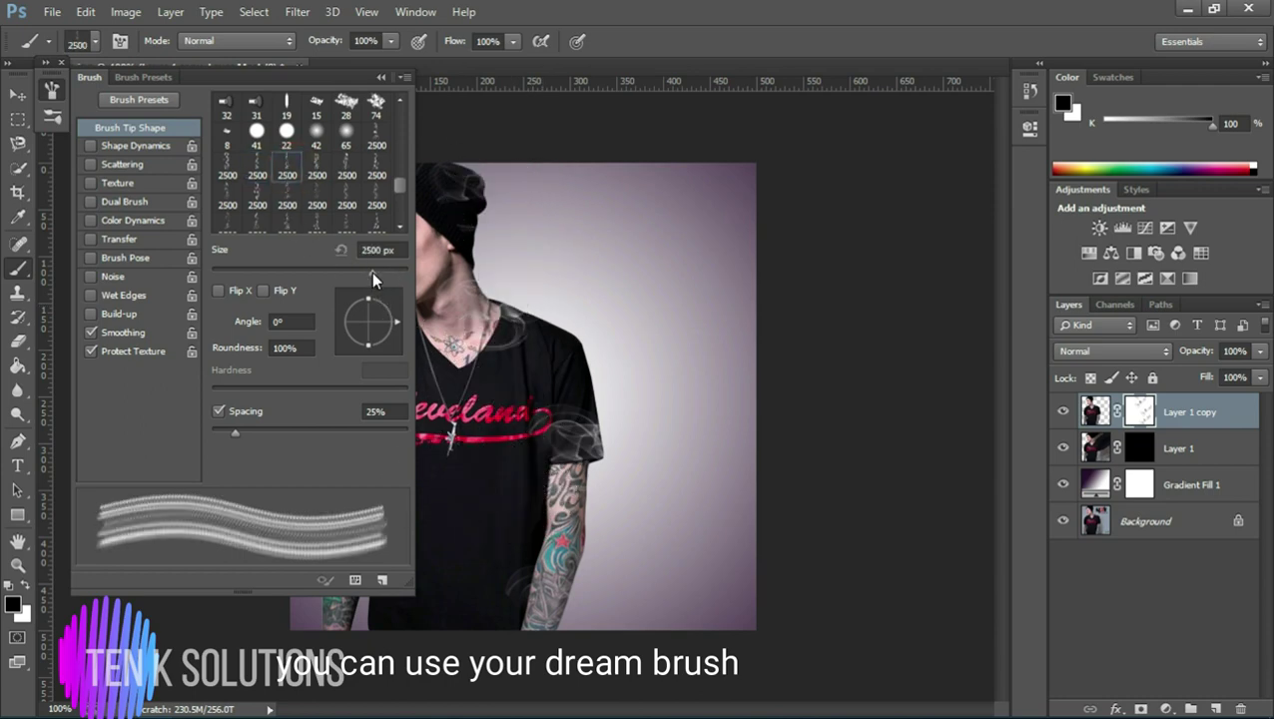
{"action": "left_click", "coordinate": [372, 277]}
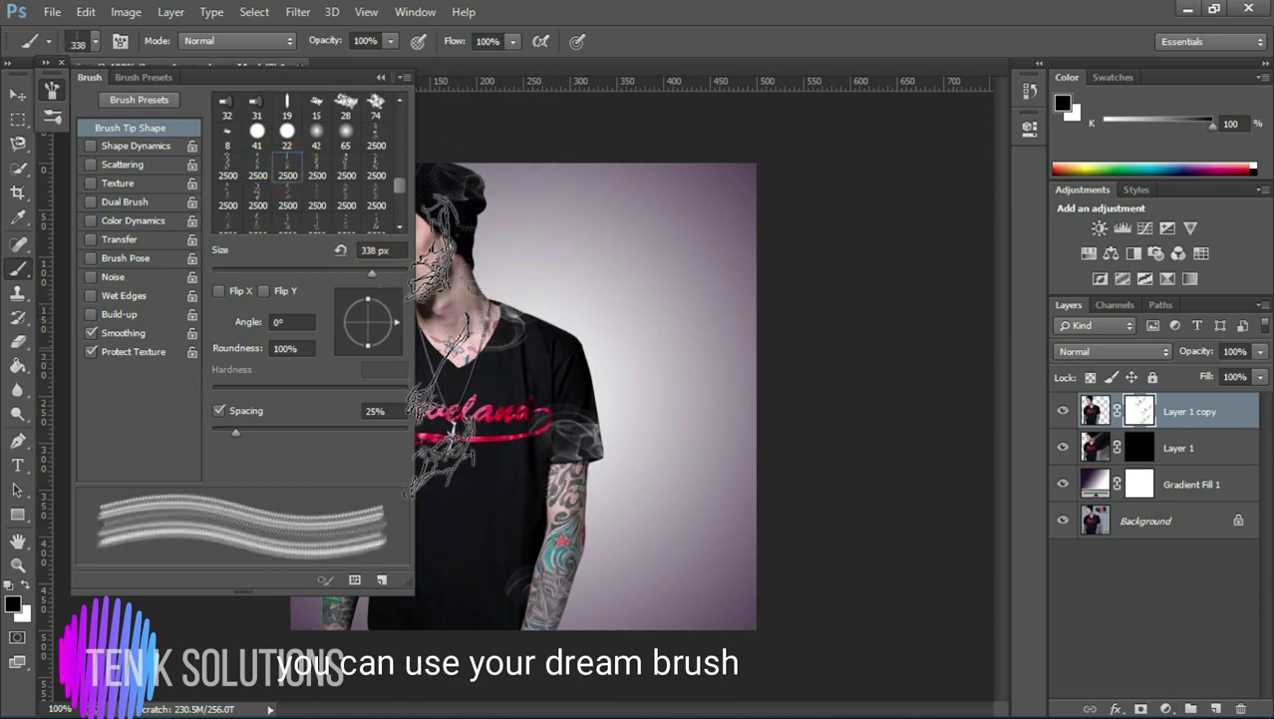
{"action": "left_click", "coordinate": [335, 296]}
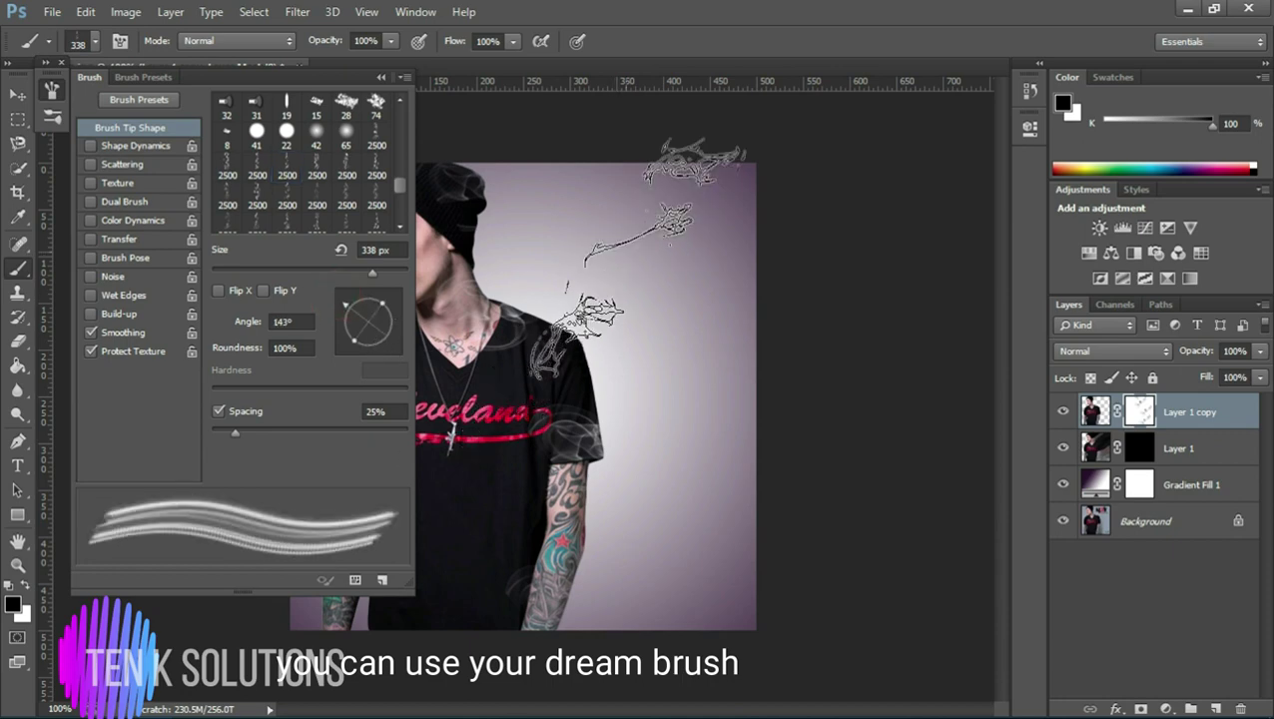
{"action": "key", "text": "bracketleft"}
{"action": "key", "text": "bracketleft"}
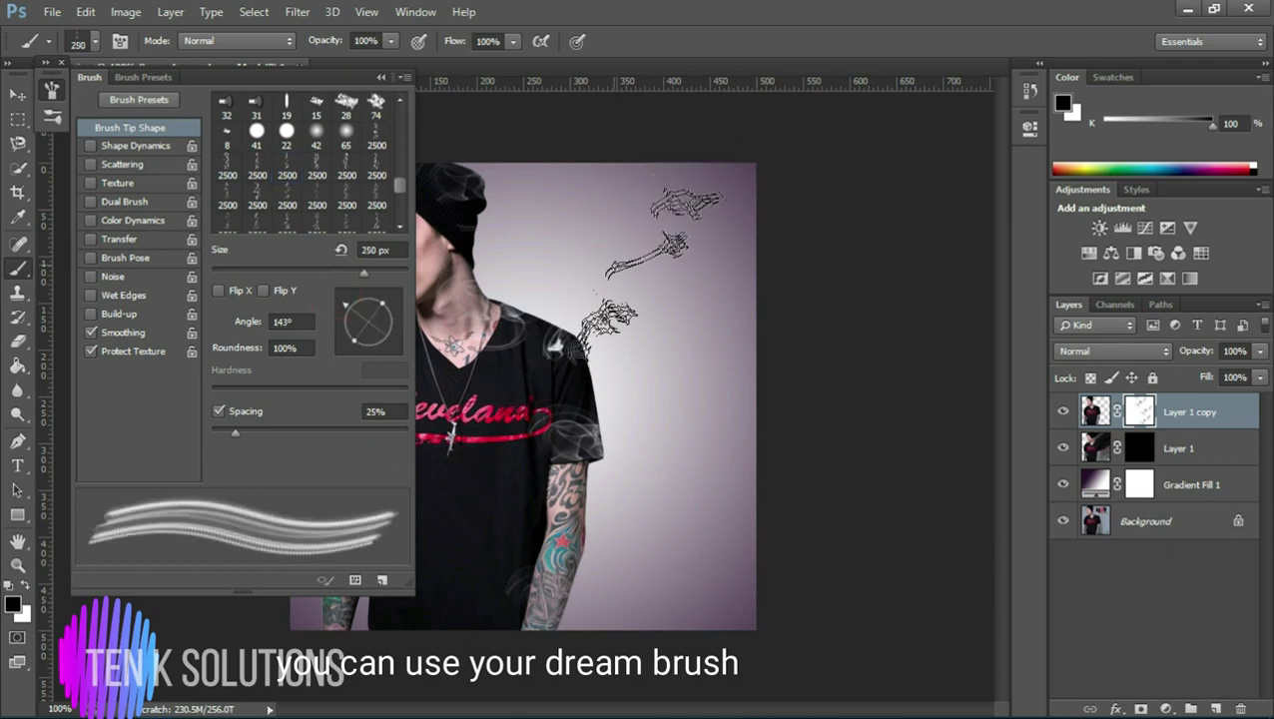
{"action": "left_click", "coordinate": [263, 291]}
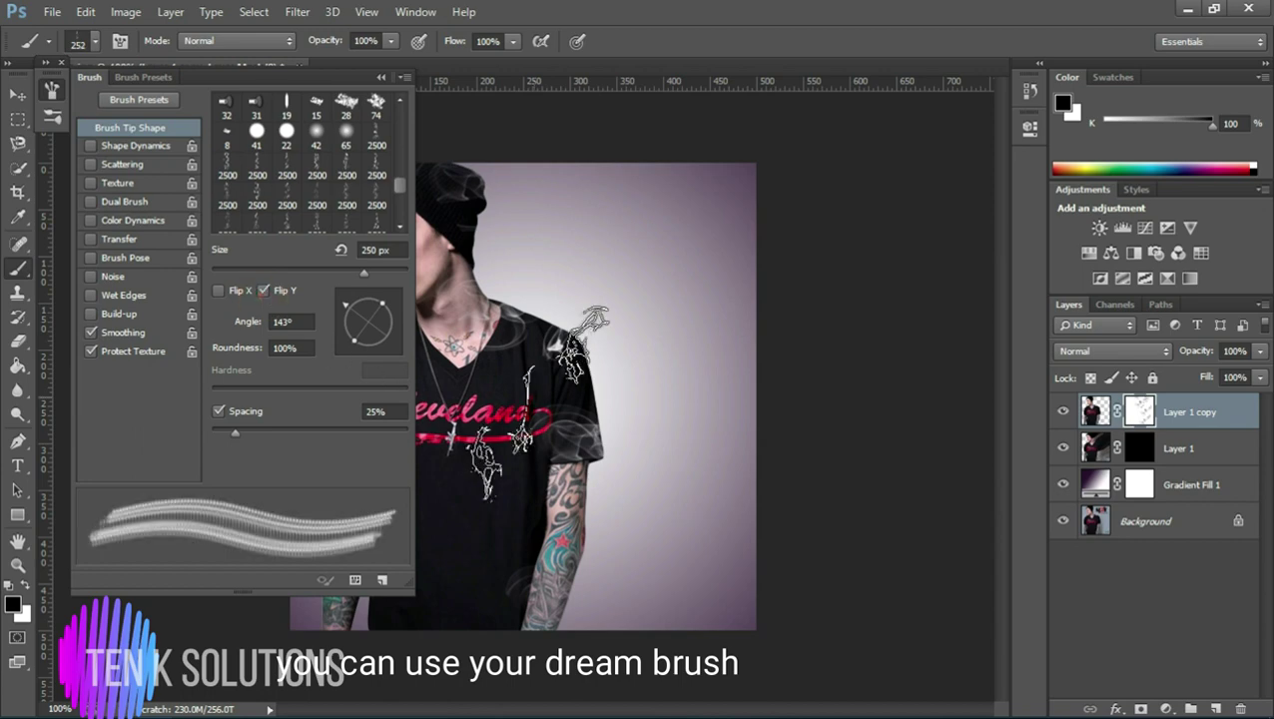
Step: Stamp the man's sleeve and arm on the mask with the smoke tip at 252 px and 121°, disable Flip Y and rotate it to -47°
{"action": "left_click", "coordinate": [351, 296]}
{"action": "left_click", "coordinate": [617, 475]}
{"action": "left_click", "coordinate": [699, 436]}
{"action": "left_click", "coordinate": [568, 501]}
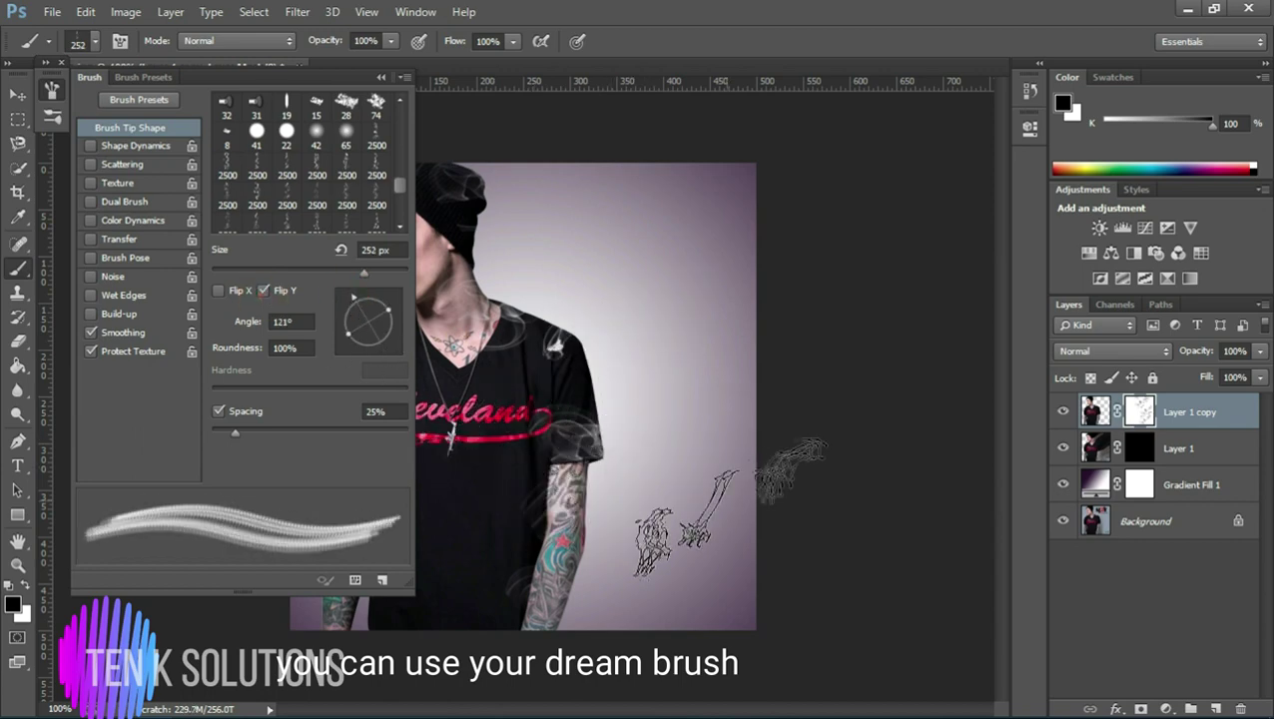
{"action": "left_click", "coordinate": [263, 290]}
{"action": "left_click", "coordinate": [388, 343]}
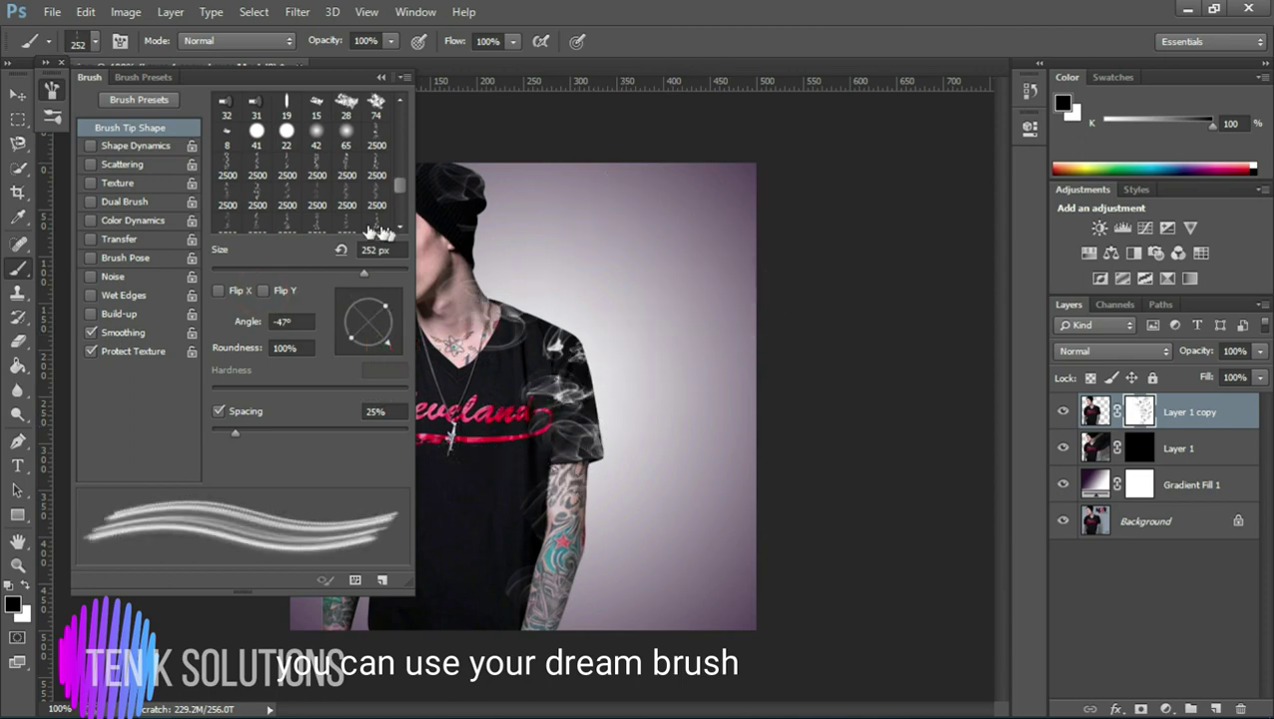
Step: Choose another 2500 px smoke tip, set it to 290 px and 145°, stamp the man's shoulder and sleeve, and rotate the tip to 126°
{"action": "left_click", "coordinate": [288, 220]}
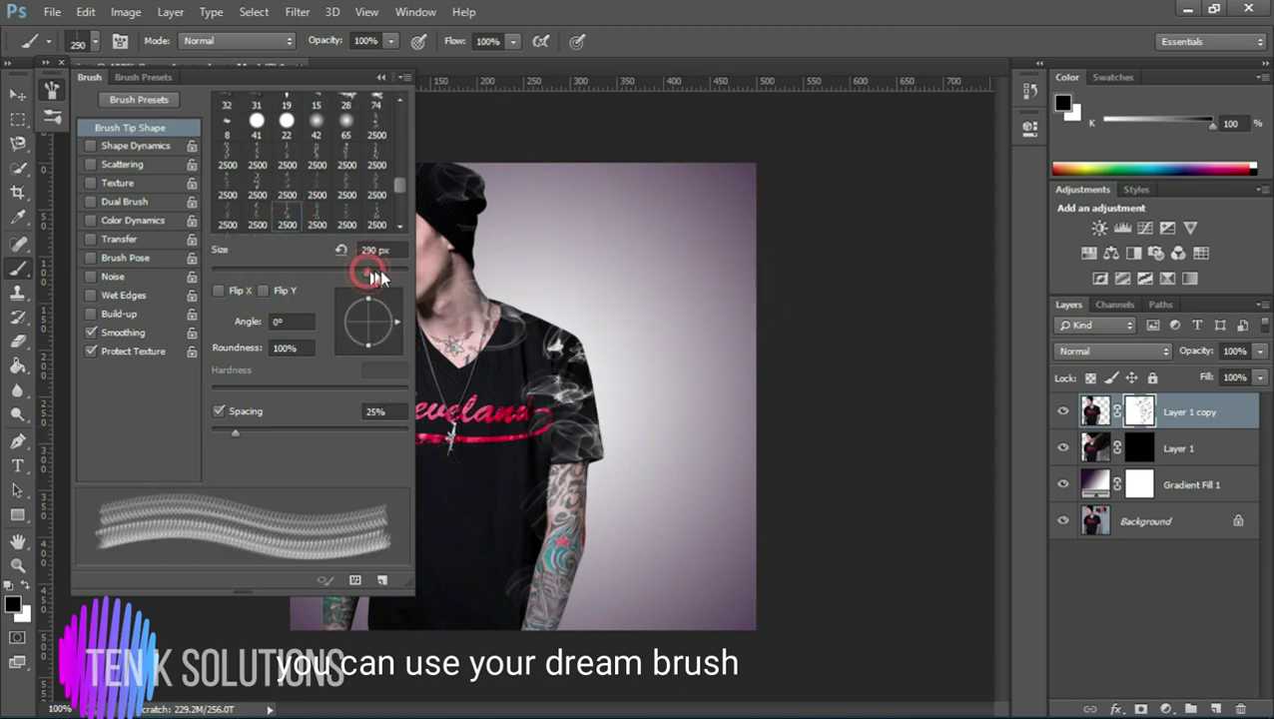
{"action": "left_click", "coordinate": [344, 305]}
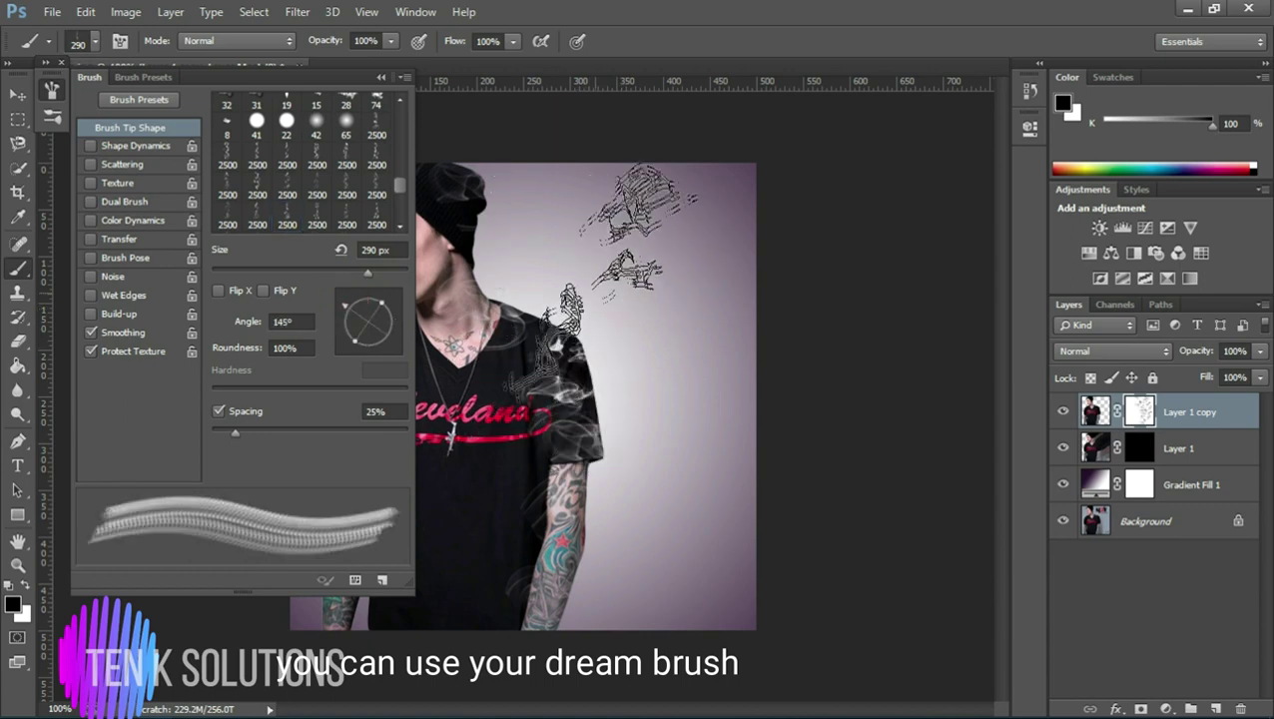
{"action": "left_click", "coordinate": [636, 375]}
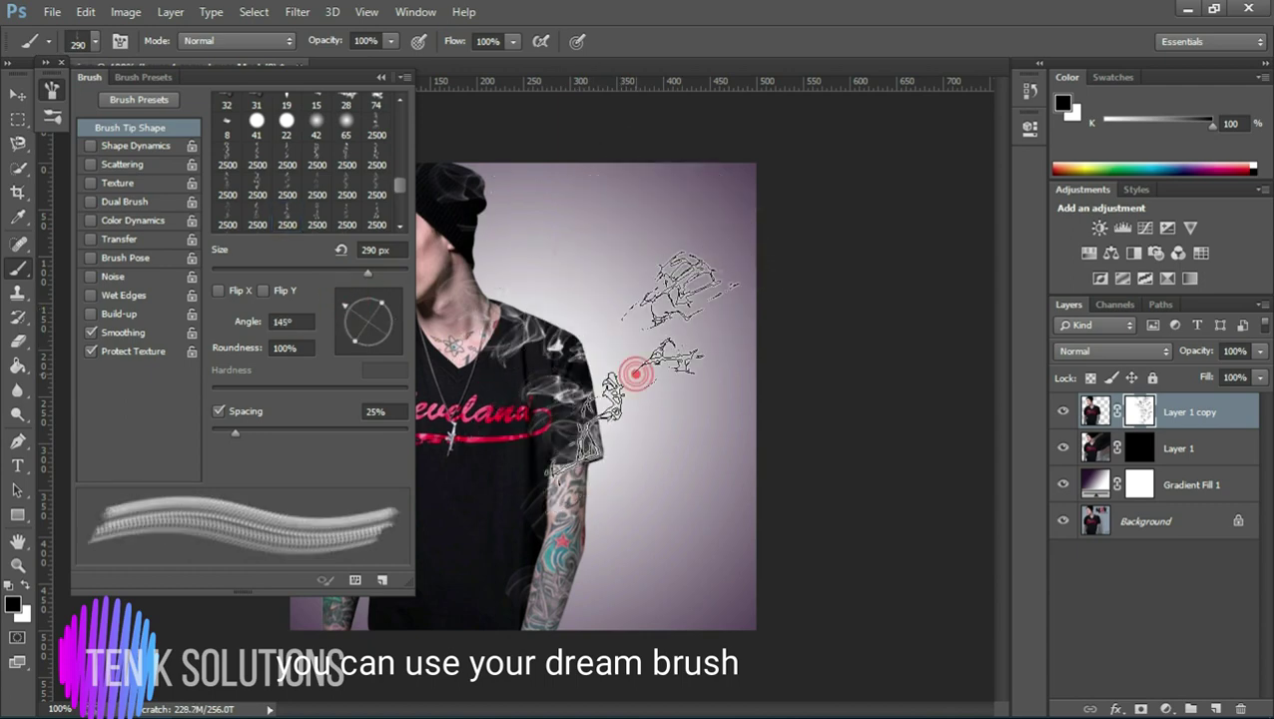
{"action": "left_click", "coordinate": [347, 292]}
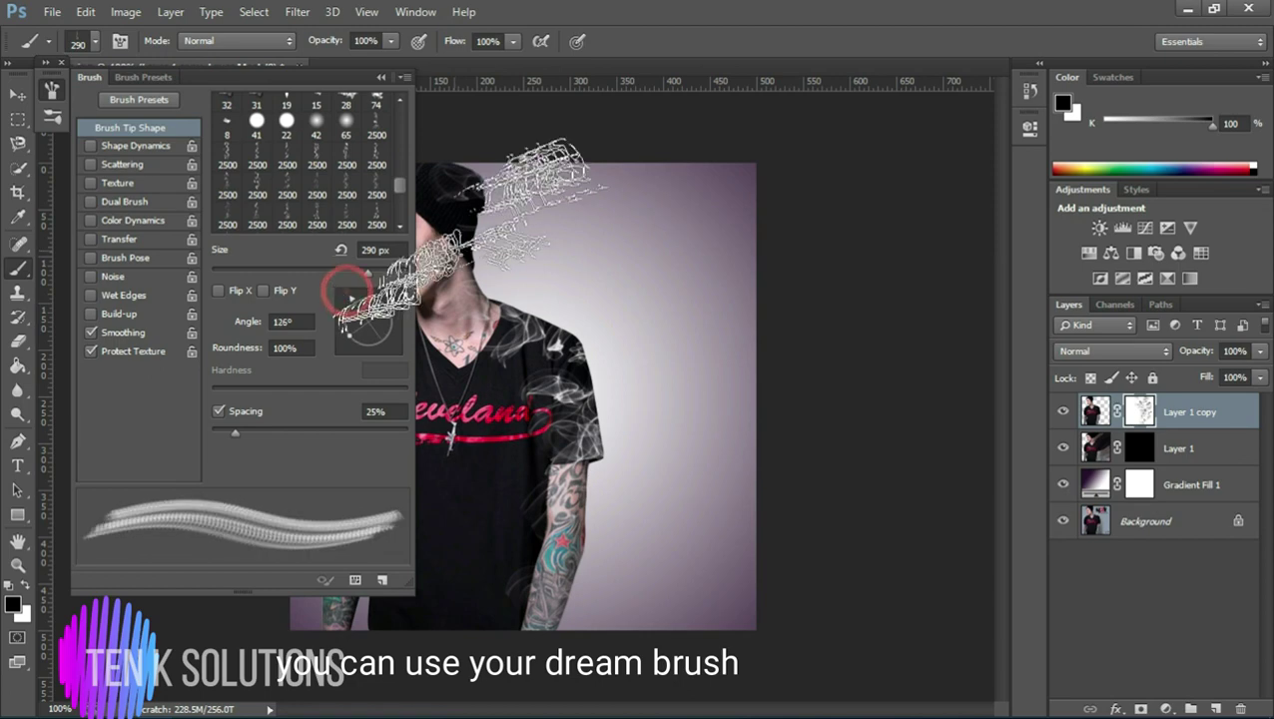
Step: Stamp the man's neck, shoulder, sleeve and forearm on the mask with smoke tips at 414 px and 130°, switching Flip Y on and back off
{"action": "left_click", "coordinate": [376, 220]}
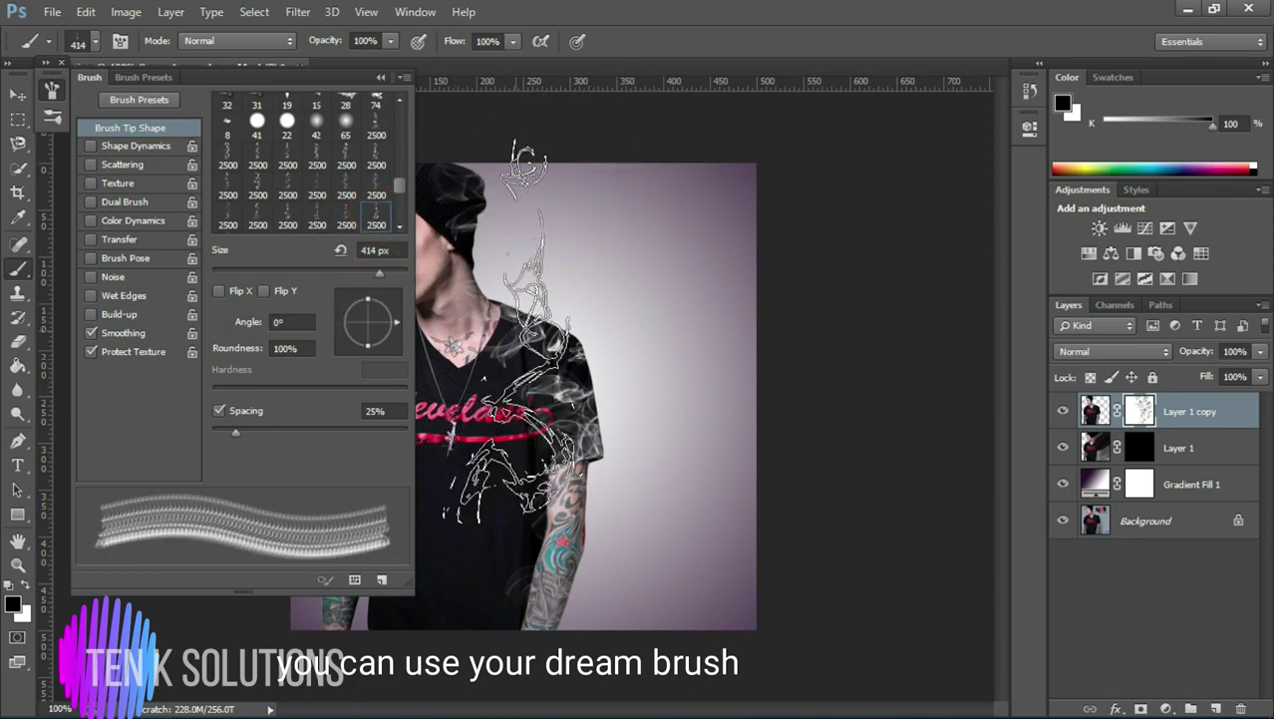
{"action": "left_click_drag", "start_coordinate": [390, 345], "coordinate": [352, 299]}
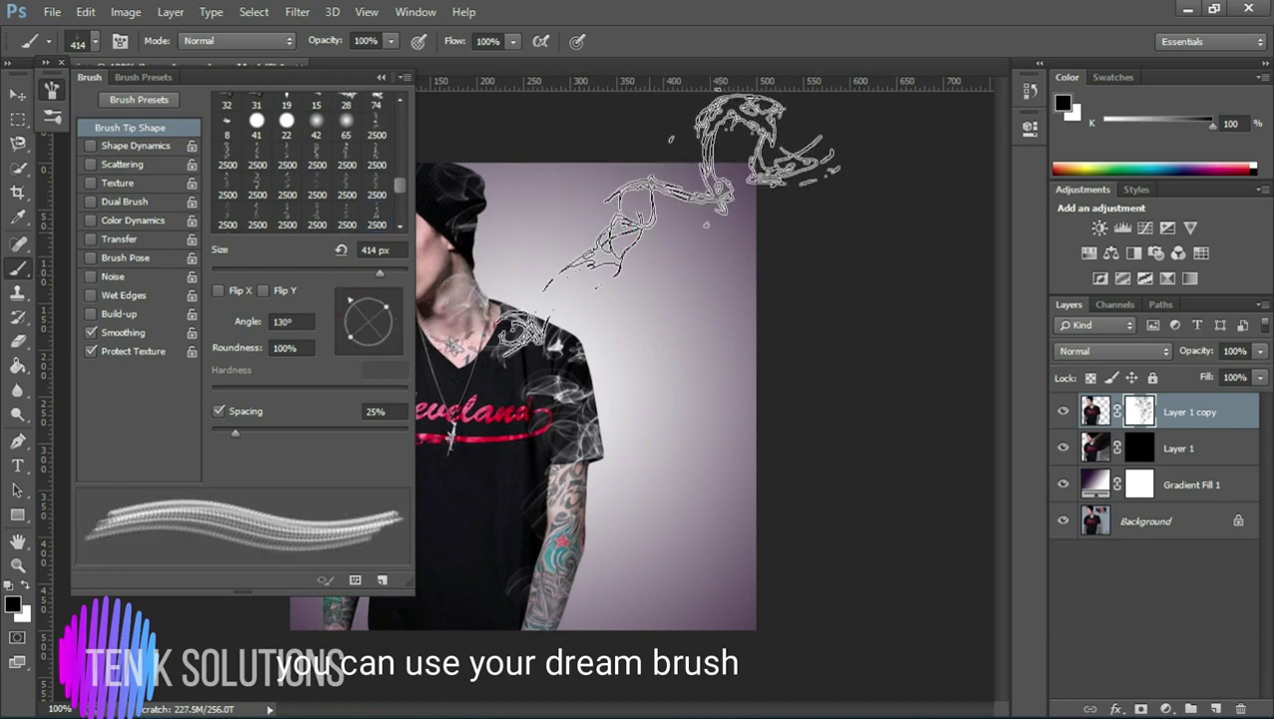
{"action": "left_click", "coordinate": [282, 160]}
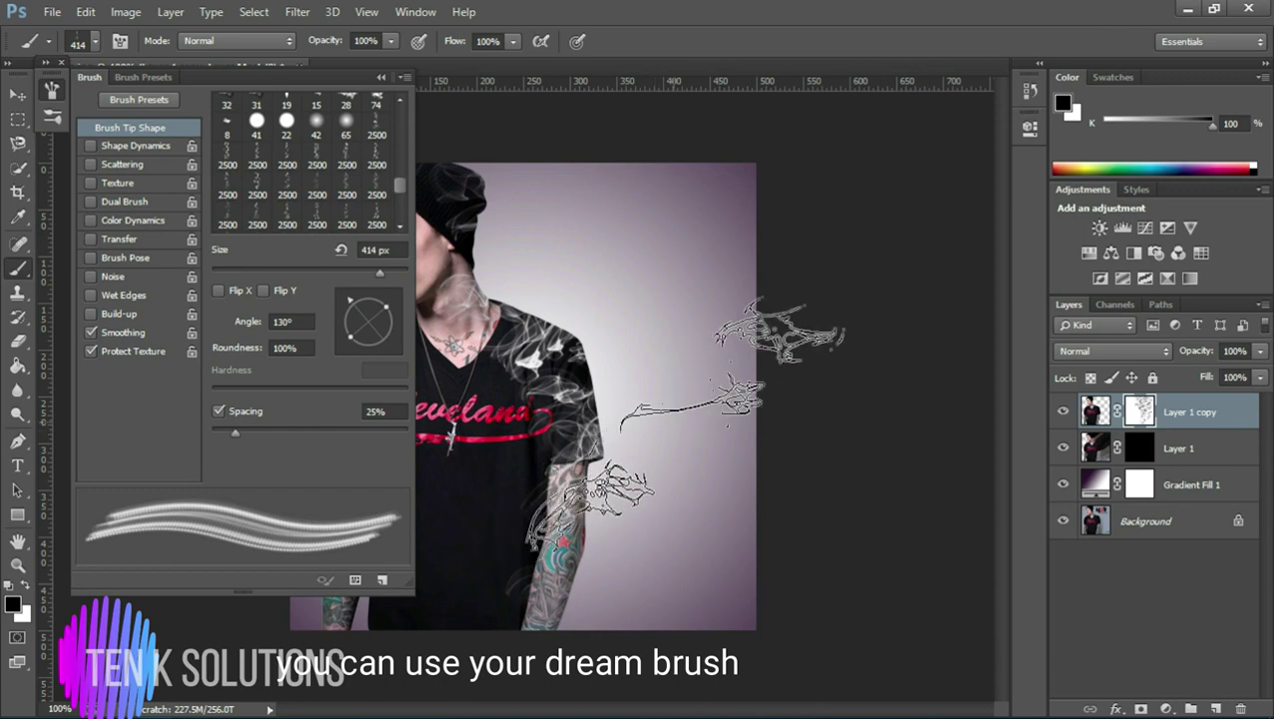
{"action": "left_click", "coordinate": [263, 291]}
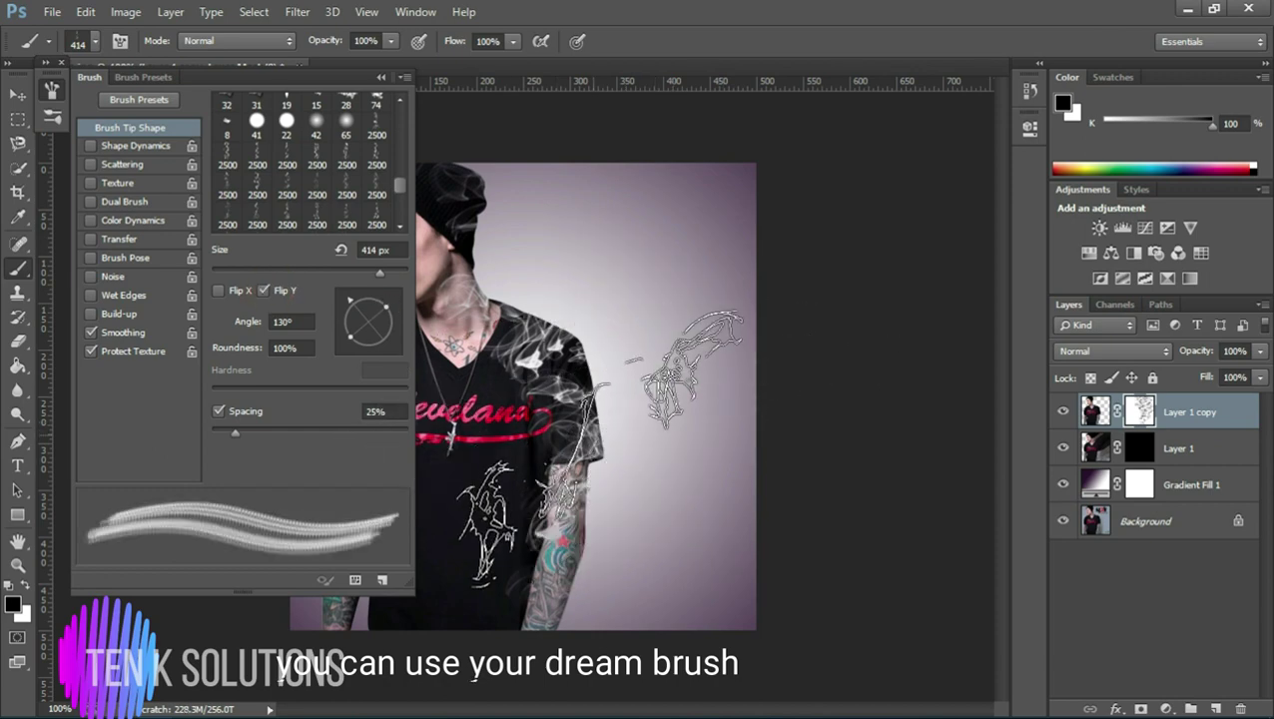
{"action": "left_click", "coordinate": [264, 291]}
Step: Enable Flip X, reduce the smoke tip to 250 px and stamp it over the man's hat and neck on the mask
{"action": "left_click", "coordinate": [217, 290]}
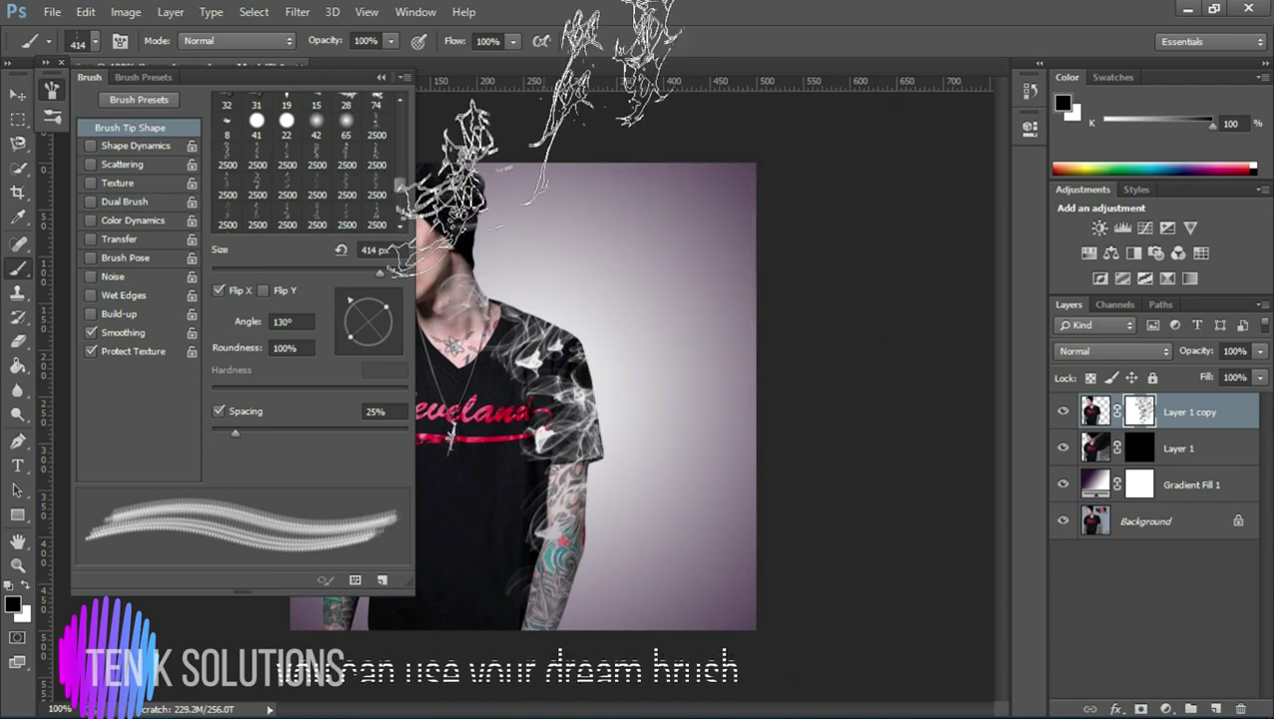
{"action": "key", "text": "bracketleft"}
{"action": "key", "text": "bracketleft"}
{"action": "key", "text": "bracketleft"}
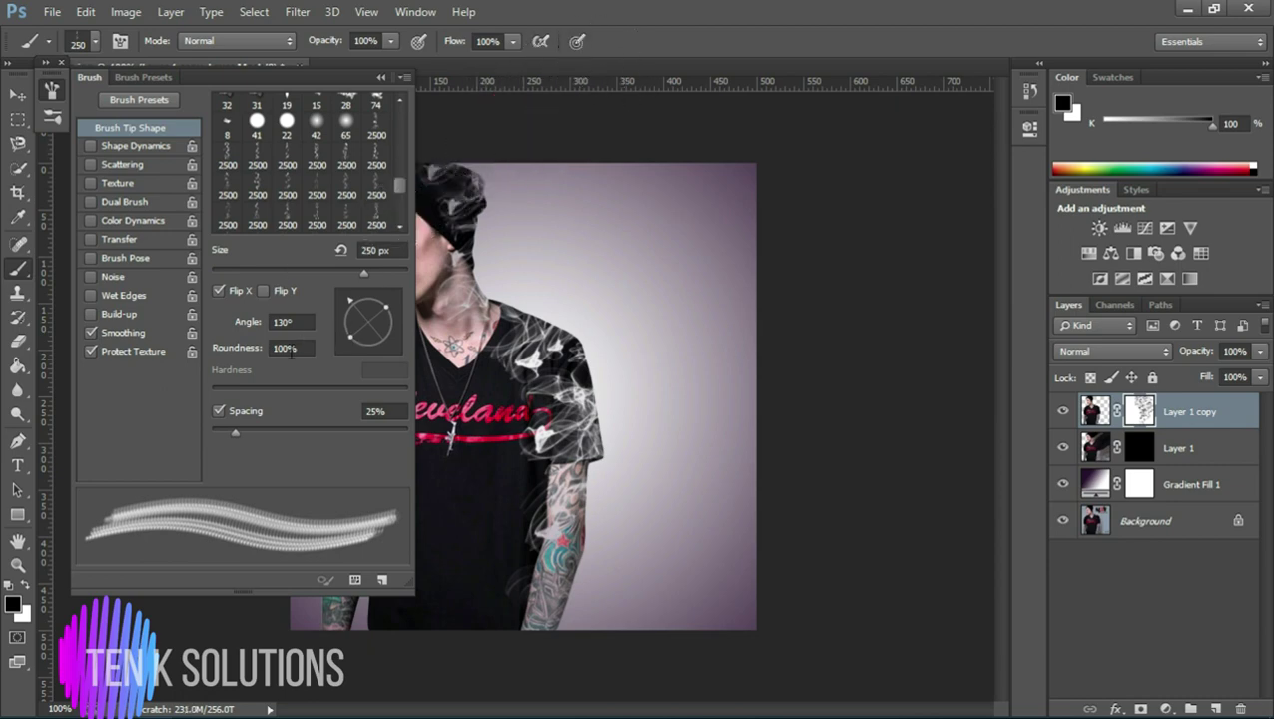
Step: Choose the second 2500 px smoke brush as the tip, rotate it to 136° and set its size to 200 px
{"action": "left_click", "coordinate": [257, 166]}
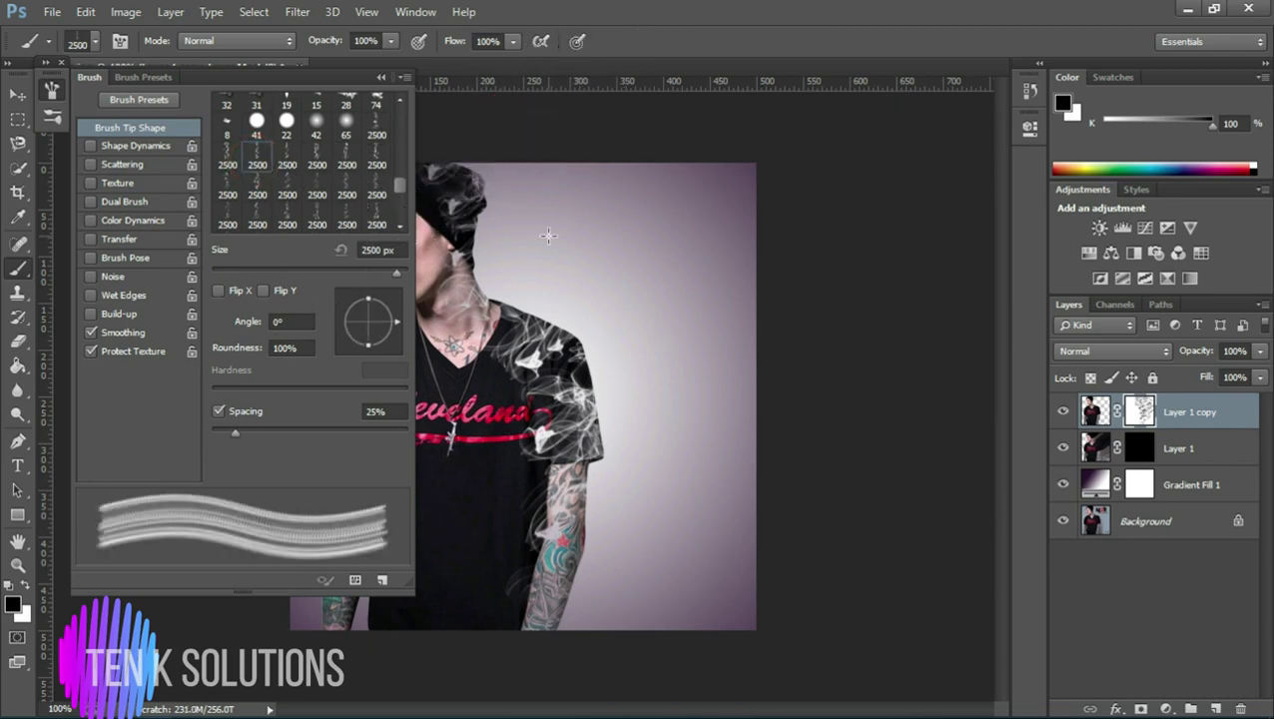
{"action": "left_click", "coordinate": [381, 269]}
{"action": "left_click", "coordinate": [342, 295]}
{"action": "key", "text": "bracketleft"}
{"action": "key", "text": "bracketleft"}
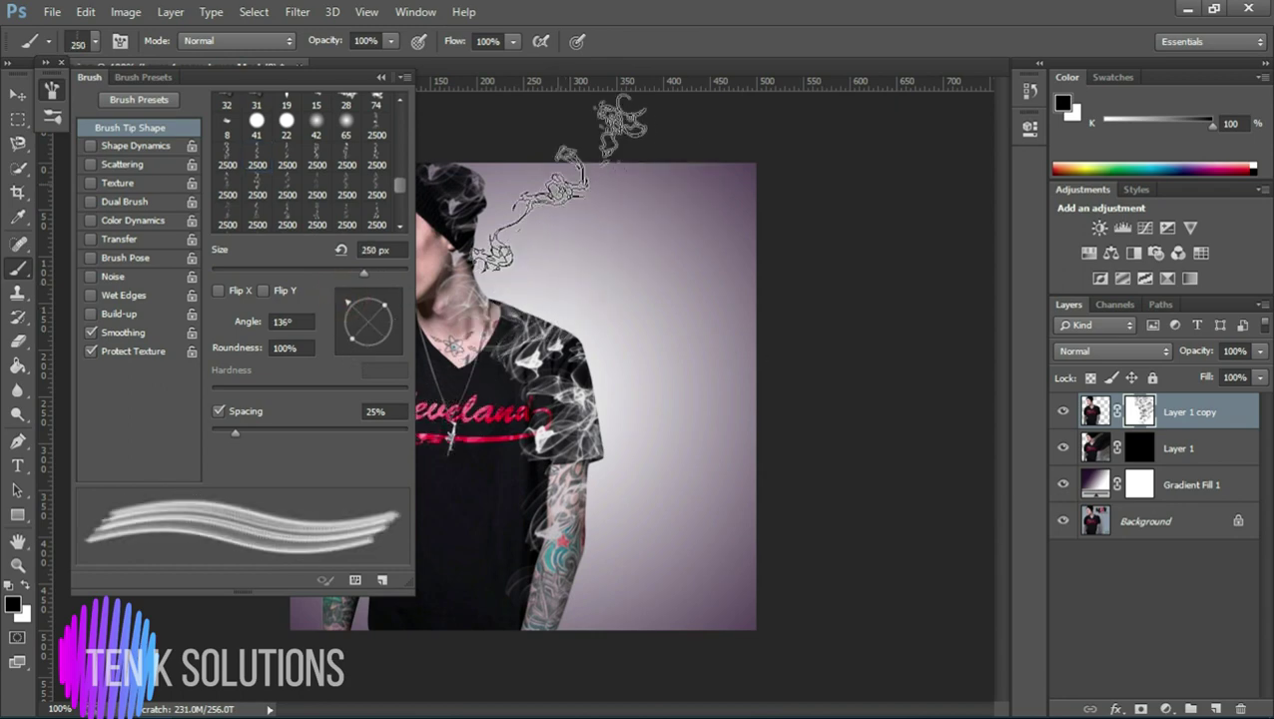
{"action": "key", "text": "bracketleft"}
Step: Stamp the 200 px smoke tip repeatedly along the edges of the man's hat, neck, shoulder, sleeve and tattooed arm on the mask
{"action": "left_click", "coordinate": [536, 132]}
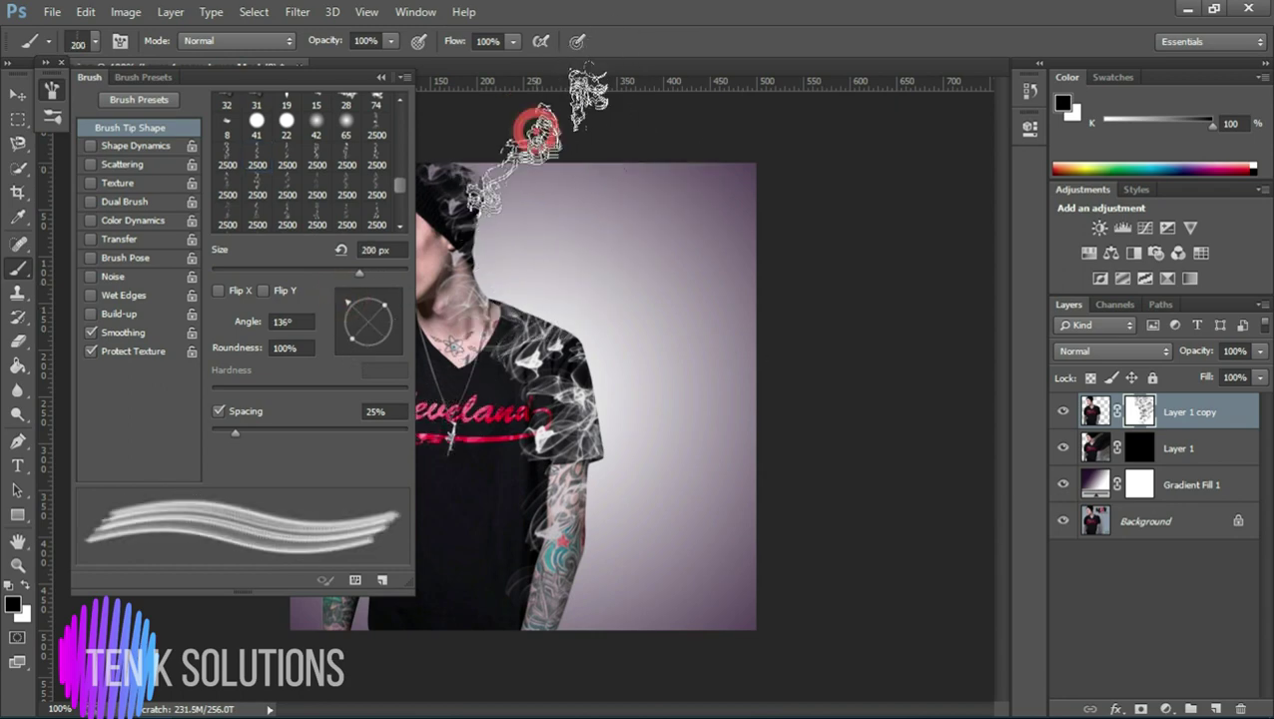
{"action": "left_click", "coordinate": [584, 224]}
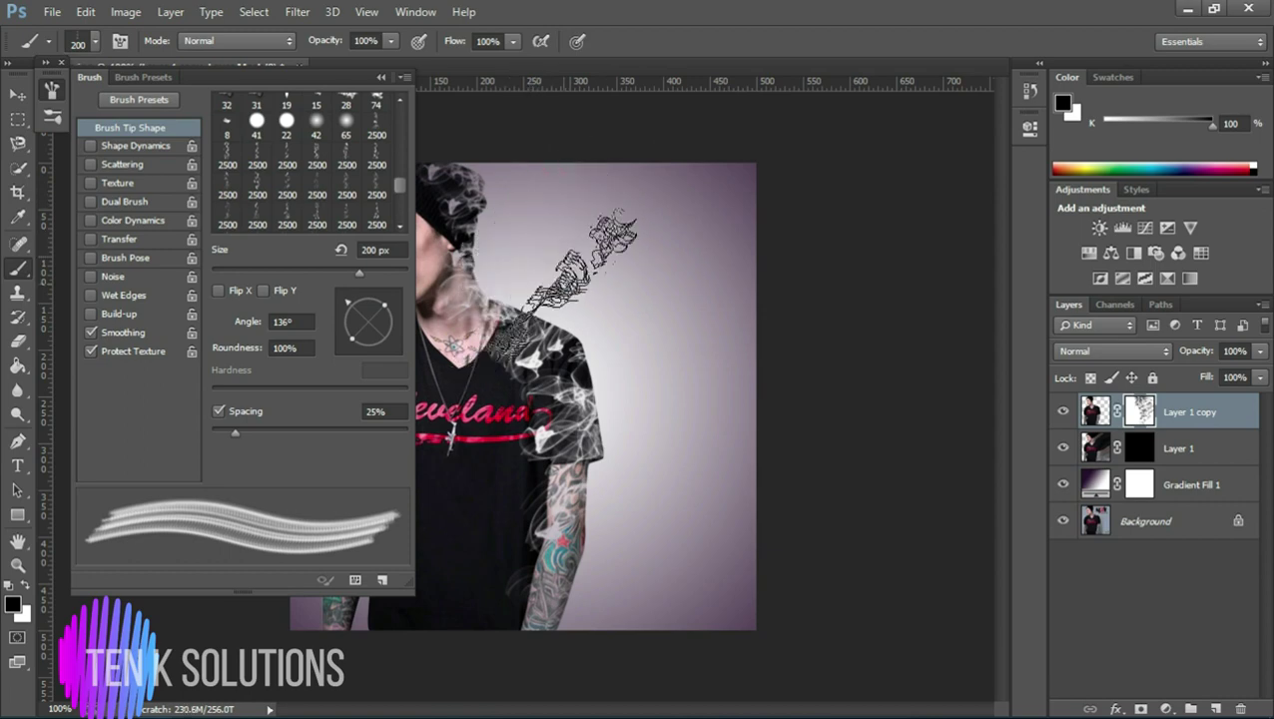
{"action": "left_click", "coordinate": [583, 260]}
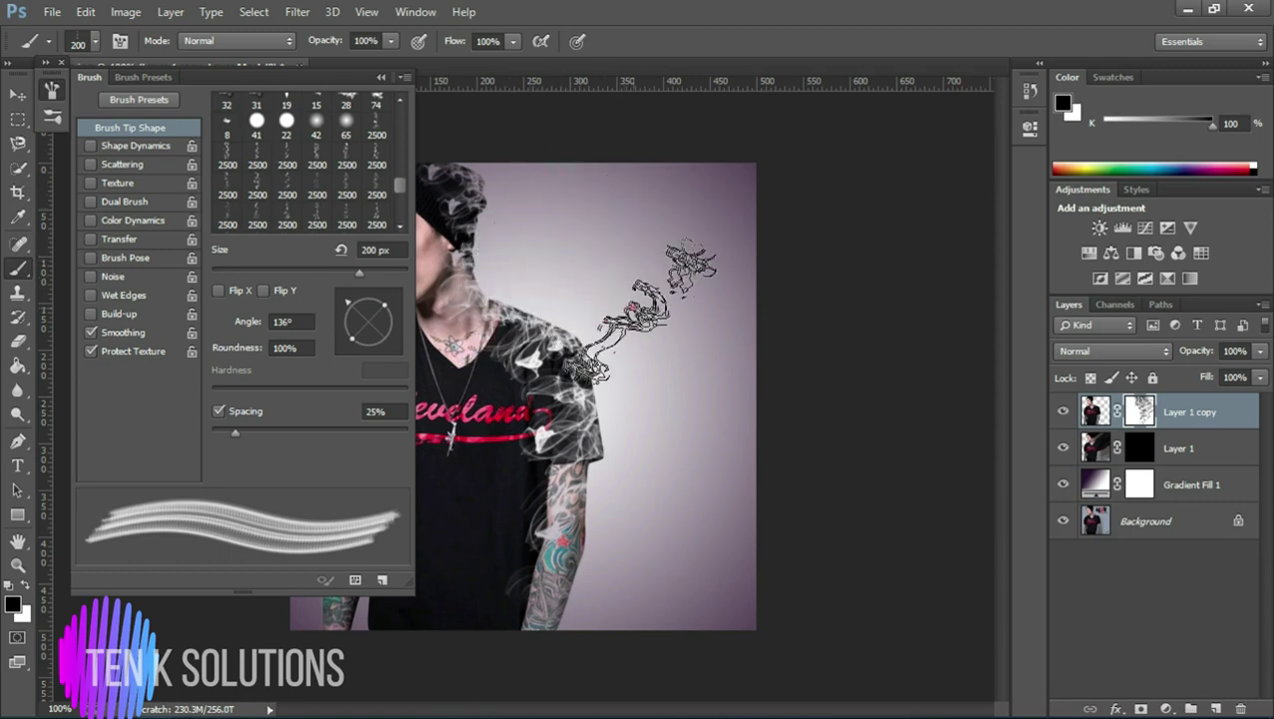
{"action": "left_click", "coordinate": [648, 447]}
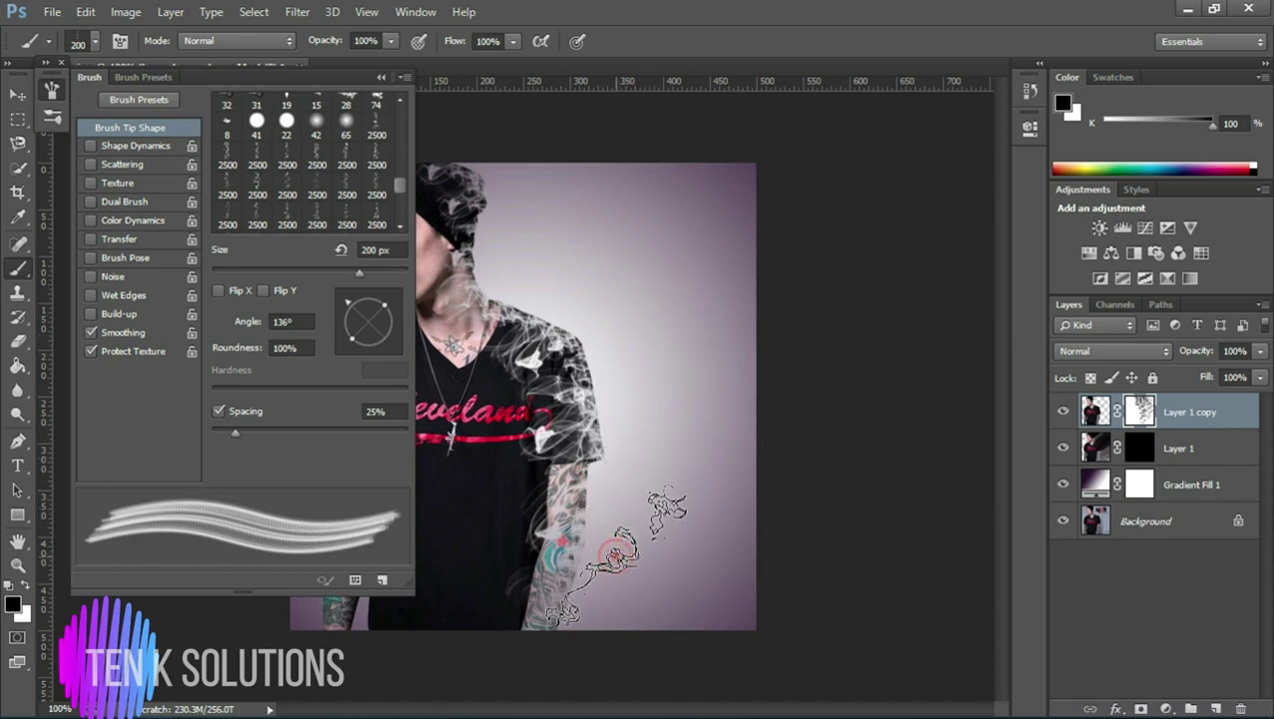
{"action": "left_click", "coordinate": [651, 413]}
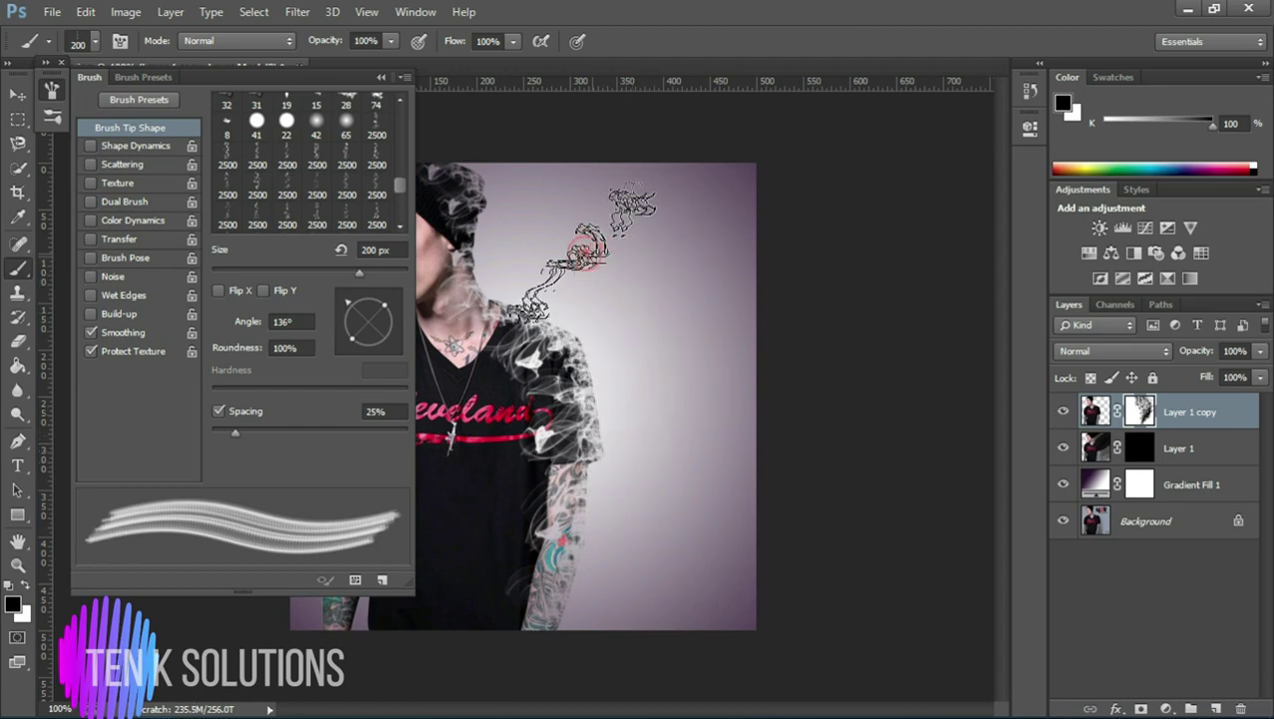
{"action": "left_click", "coordinate": [538, 214]}
{"action": "left_click", "coordinate": [531, 218]}
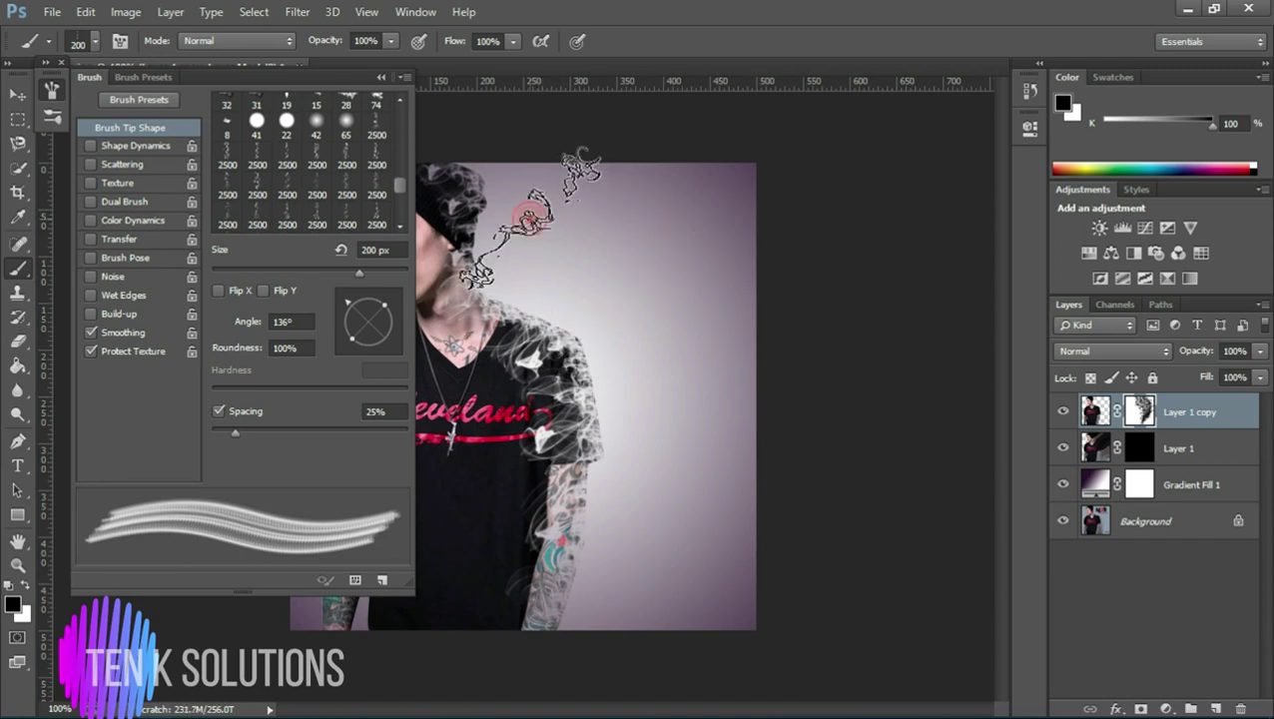
{"action": "left_click", "coordinate": [533, 142]}
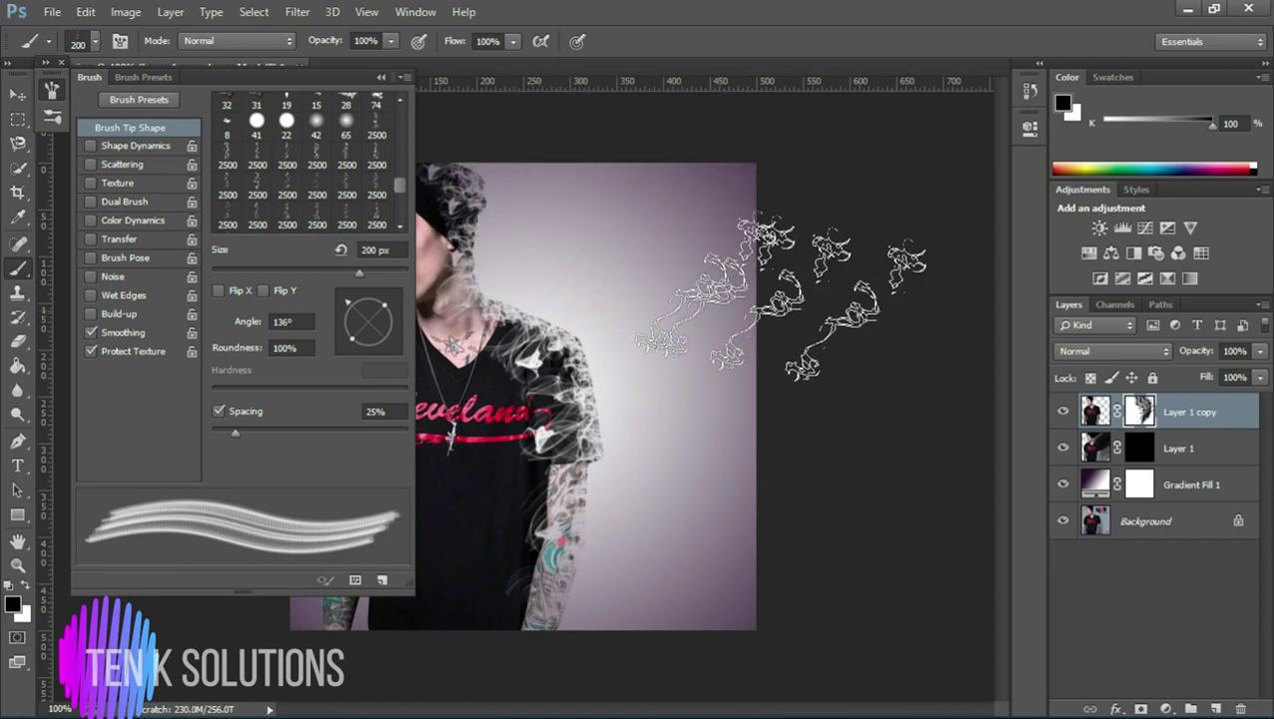
{"action": "left_click", "coordinate": [655, 284]}
Step: Choose a different 2500 px smoke brush as the tip, set its size to 200 px and rotate it to 125°
{"action": "left_click", "coordinate": [257, 188]}
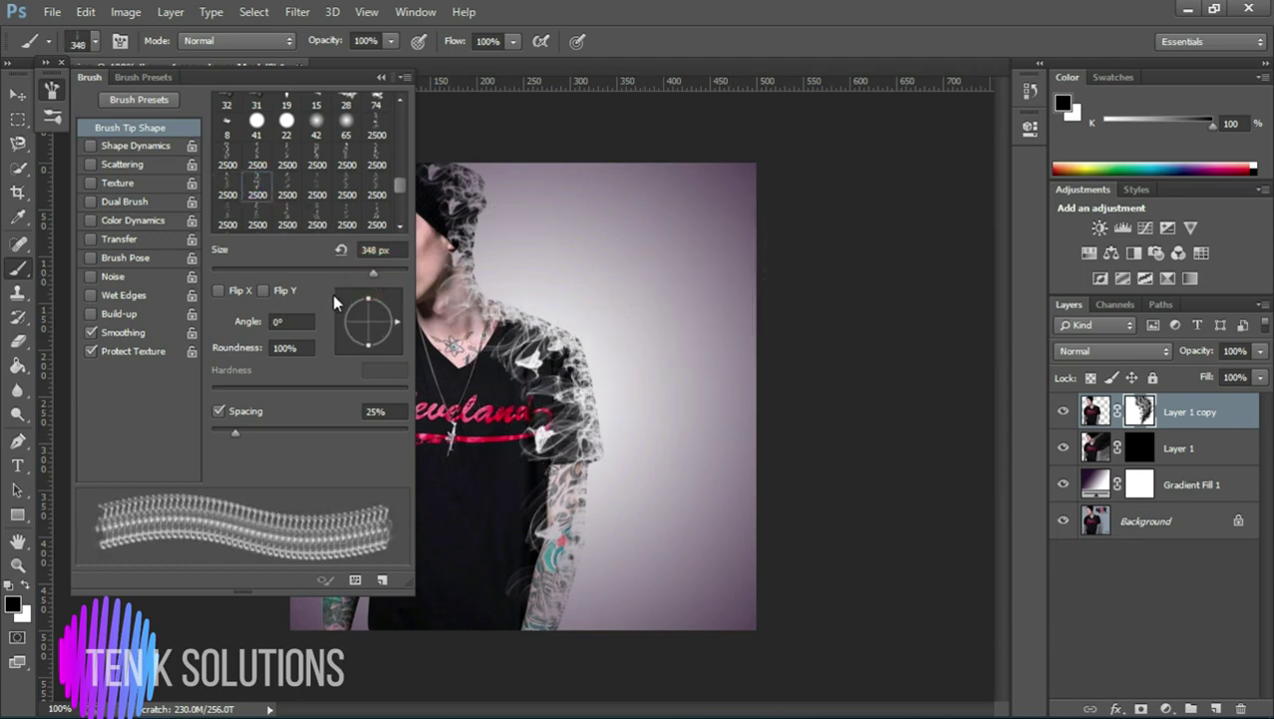
{"action": "left_click", "coordinate": [336, 295]}
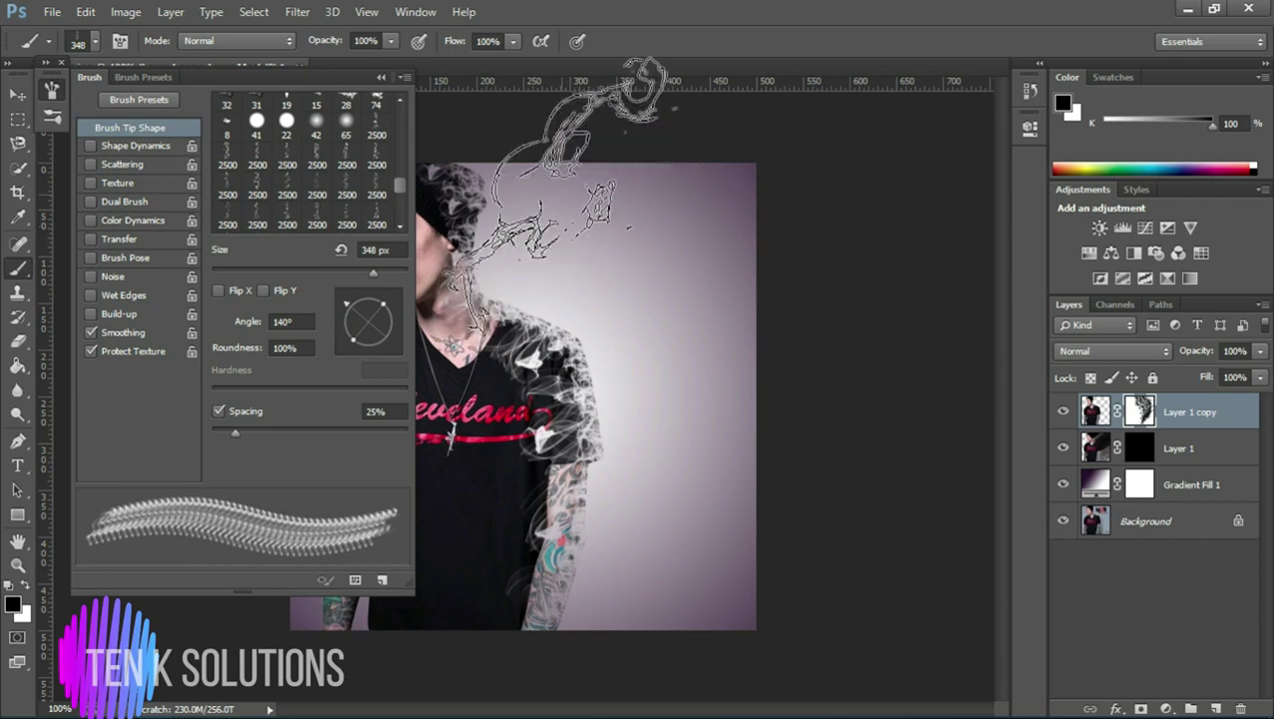
{"action": "key", "text": "bracketleft"}
{"action": "key", "text": "bracketleft"}
{"action": "key", "text": "bracketleft"}
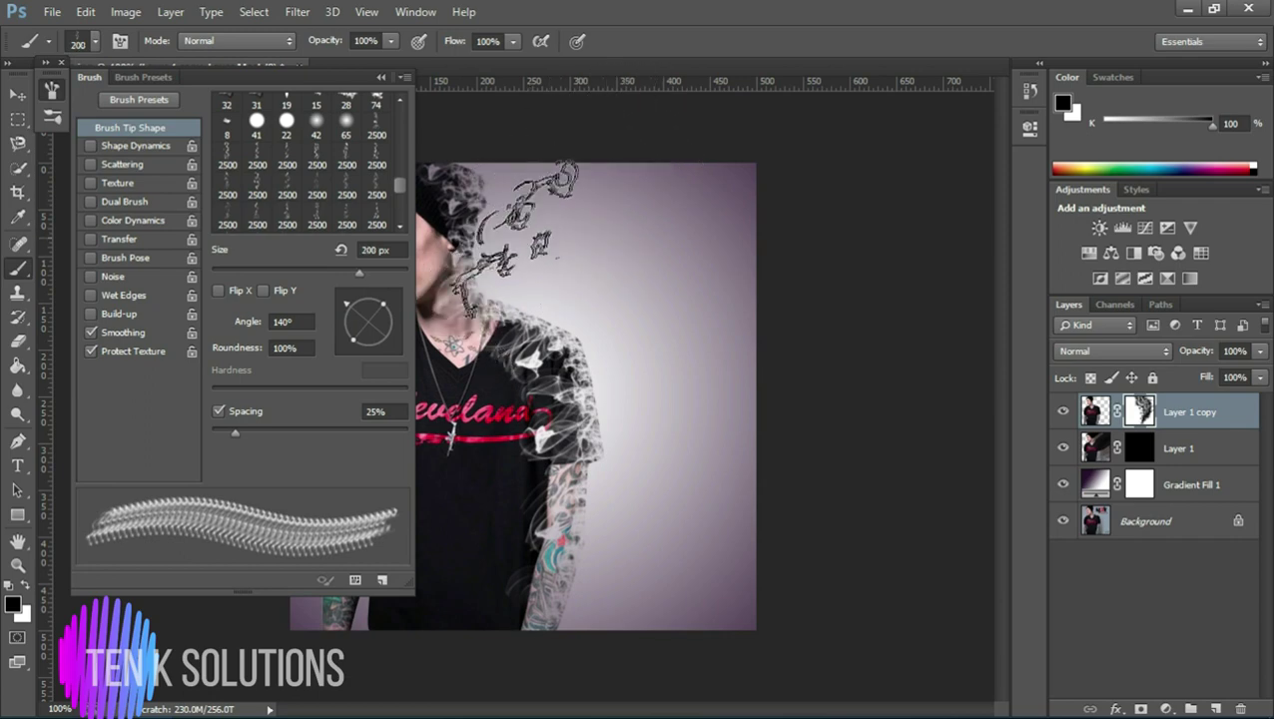
{"action": "left_click", "coordinate": [359, 298]}
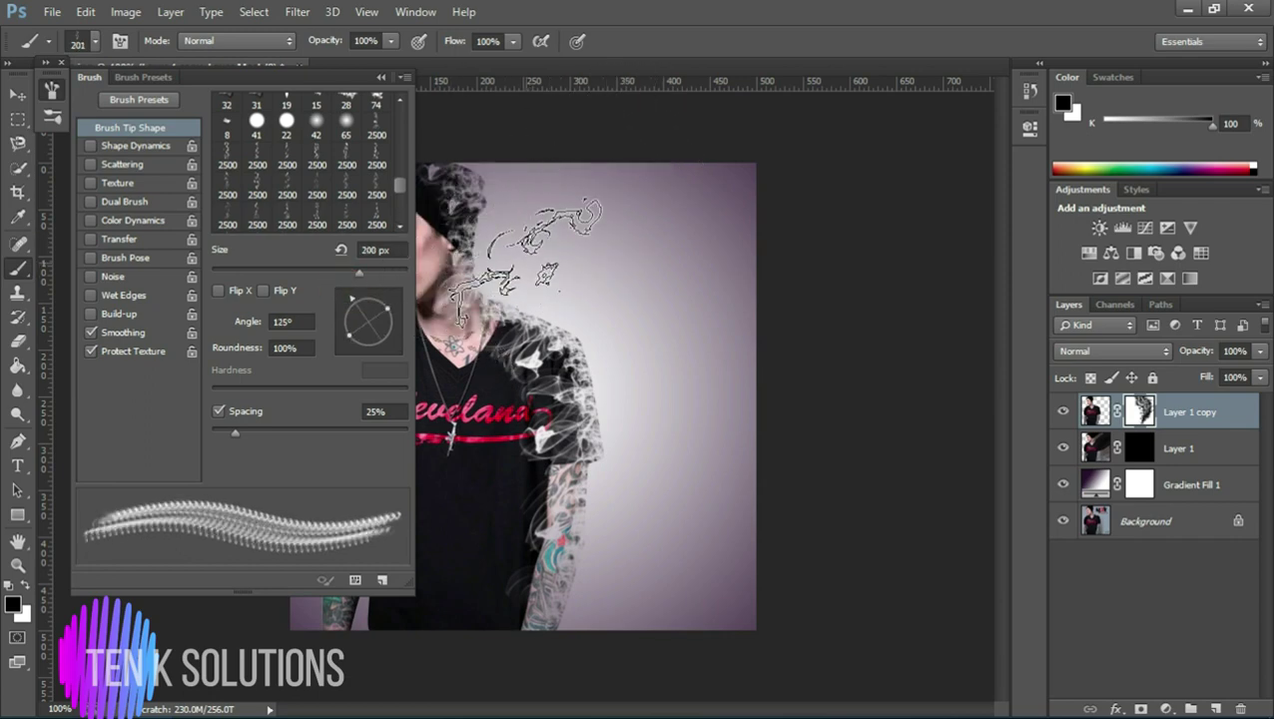
Step: Enable Flip X for the smoke tip with Flip Y off and stamp it at 201 px over the edge of the man's sleeve
{"action": "left_click", "coordinate": [263, 291]}
{"action": "left_click", "coordinate": [264, 291]}
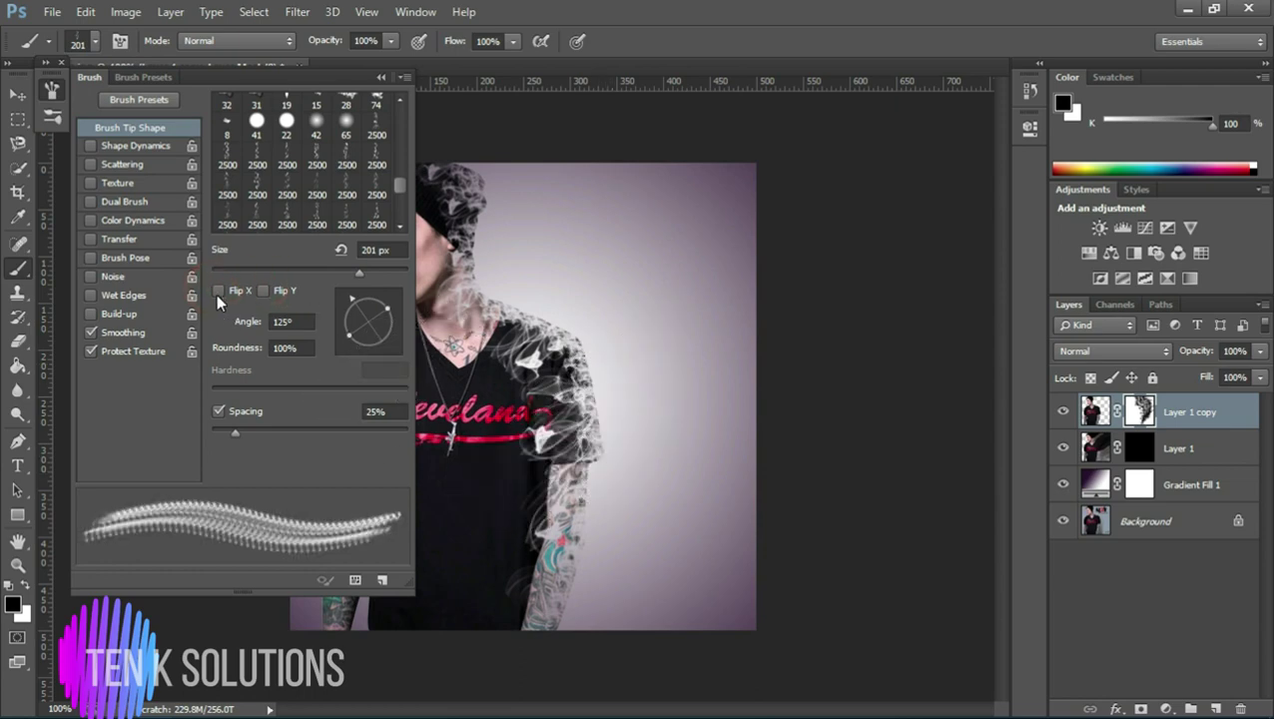
{"action": "left_click", "coordinate": [218, 291]}
{"action": "left_click", "coordinate": [609, 421]}
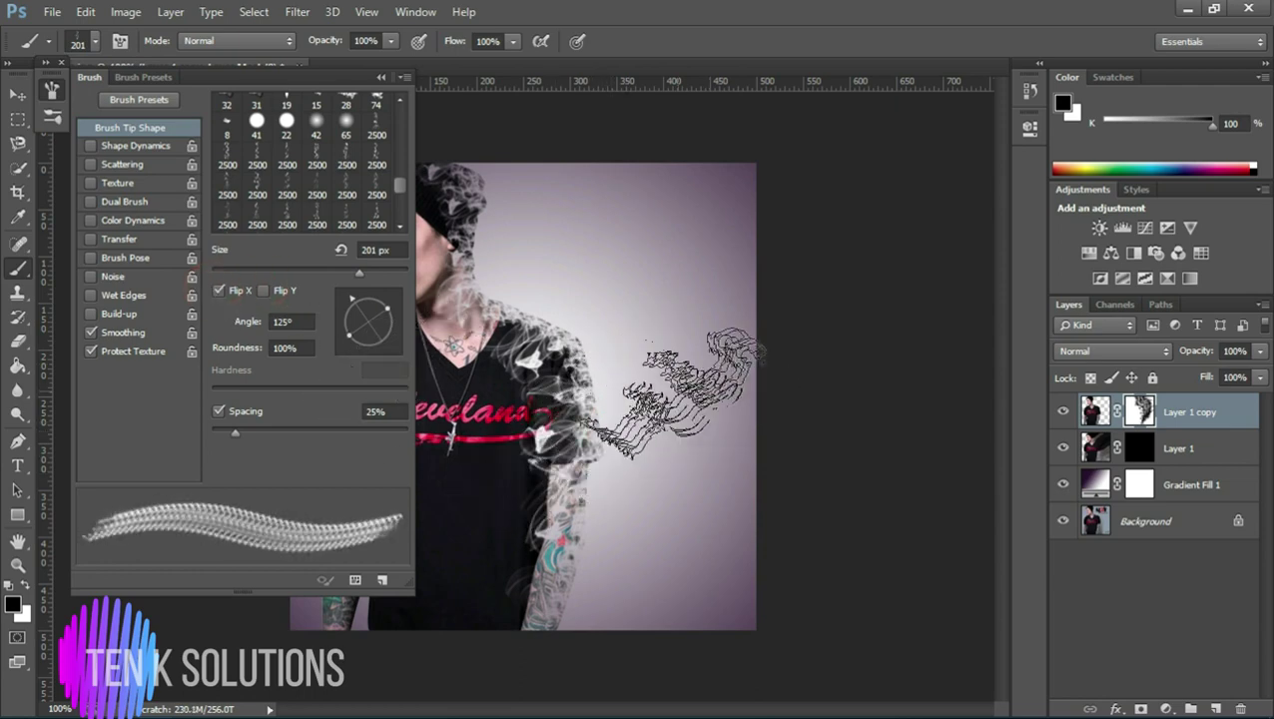
Step: Enlarge the smoke tip to 300 px and stamp it over the man's forearm and elbow on the mask
{"action": "key", "text": "bracketright"}
{"action": "key", "text": "bracketright"}
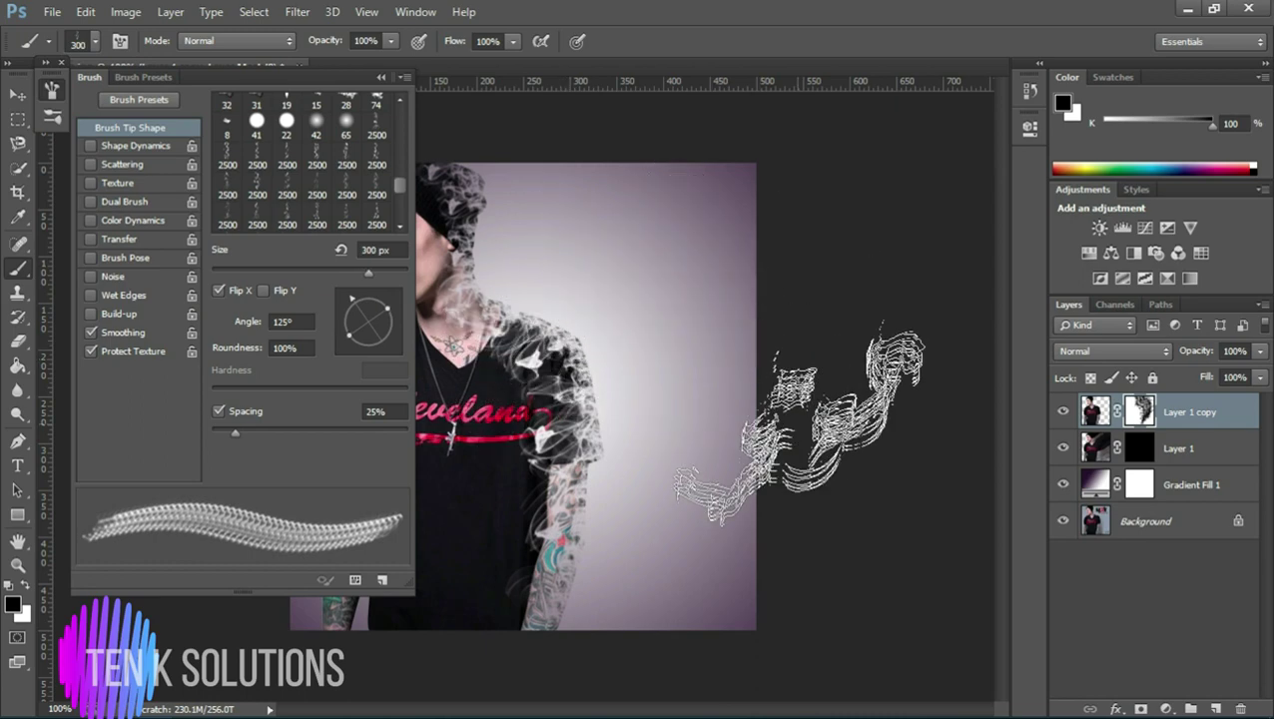
{"action": "left_click", "coordinate": [636, 539]}
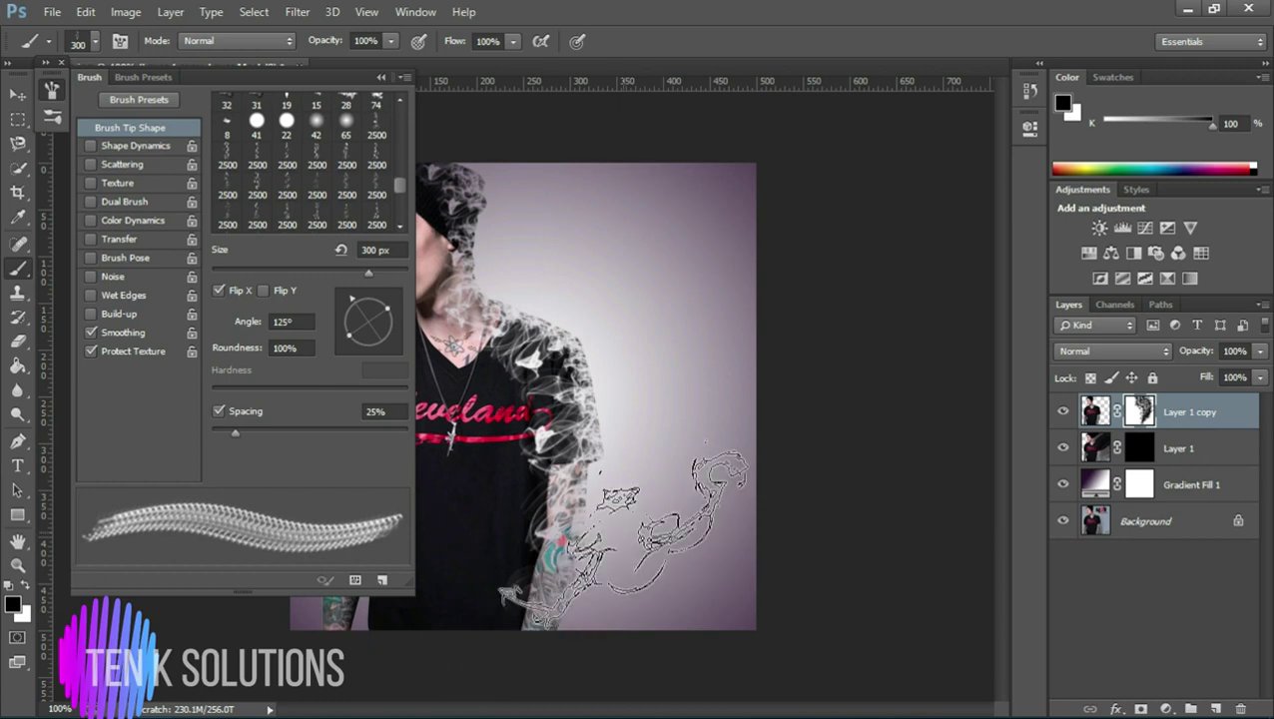
{"action": "left_click", "coordinate": [628, 454]}
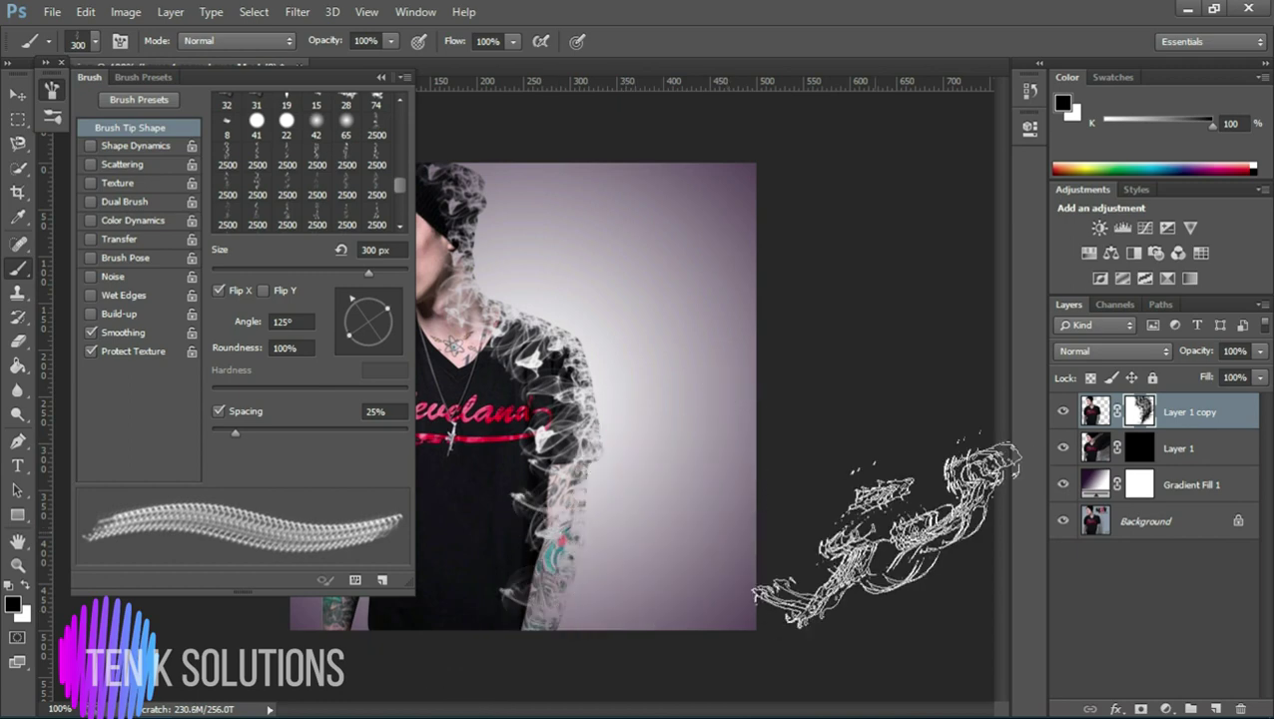
Step: Select the mask of Layer 1, make white the foreground color, and set the smoke tip to -45° and 200 px
{"action": "left_click", "coordinate": [1138, 452]}
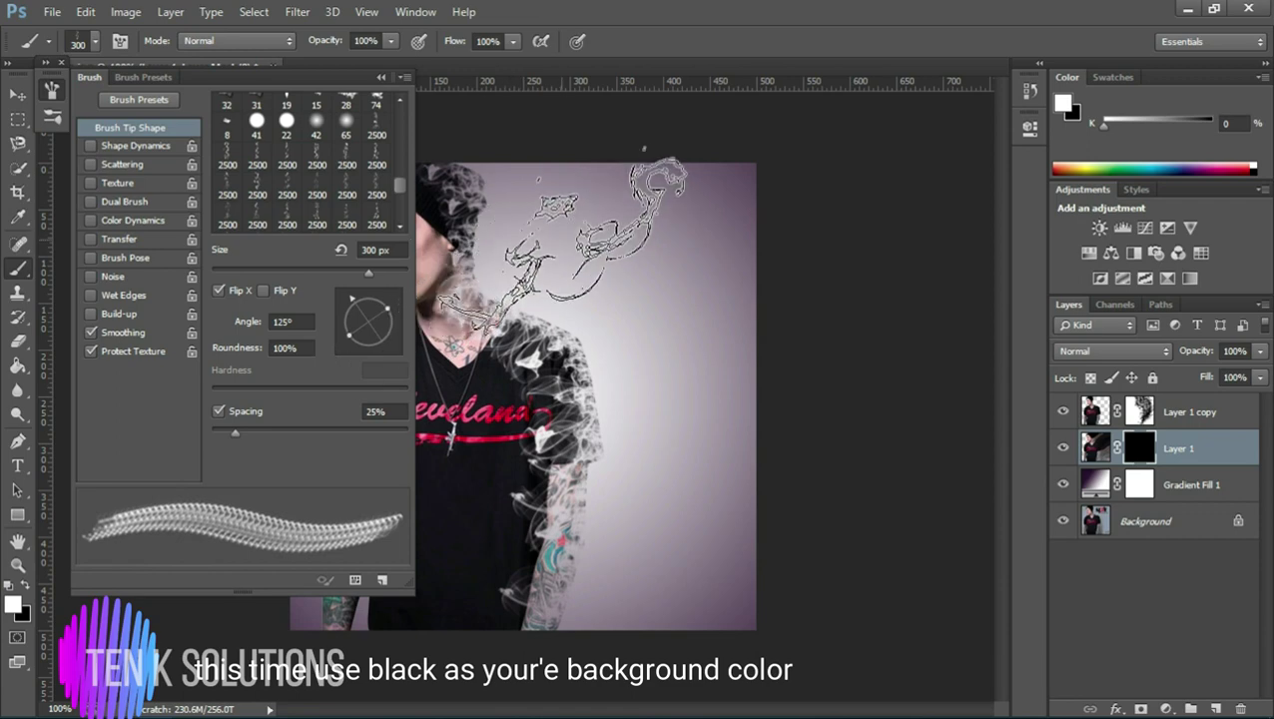
{"action": "left_click", "coordinate": [391, 347]}
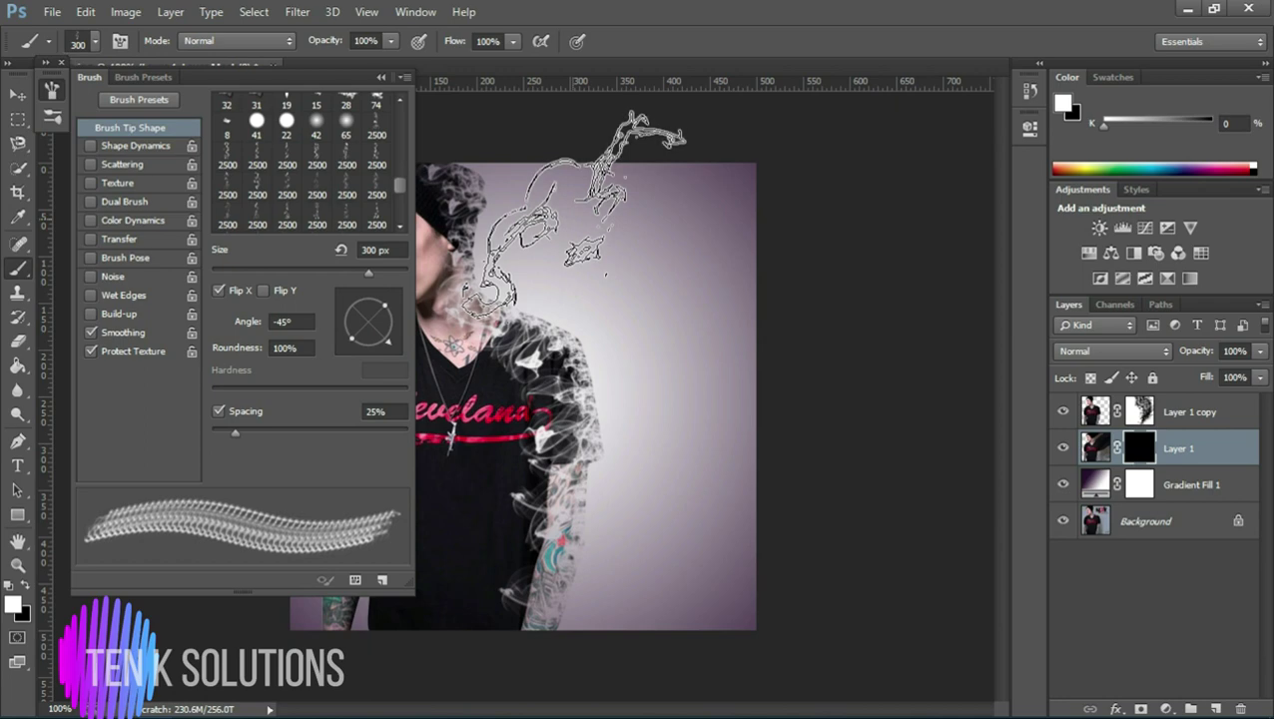
{"action": "key", "text": "bracketleft"}
{"action": "key", "text": "bracketleft"}
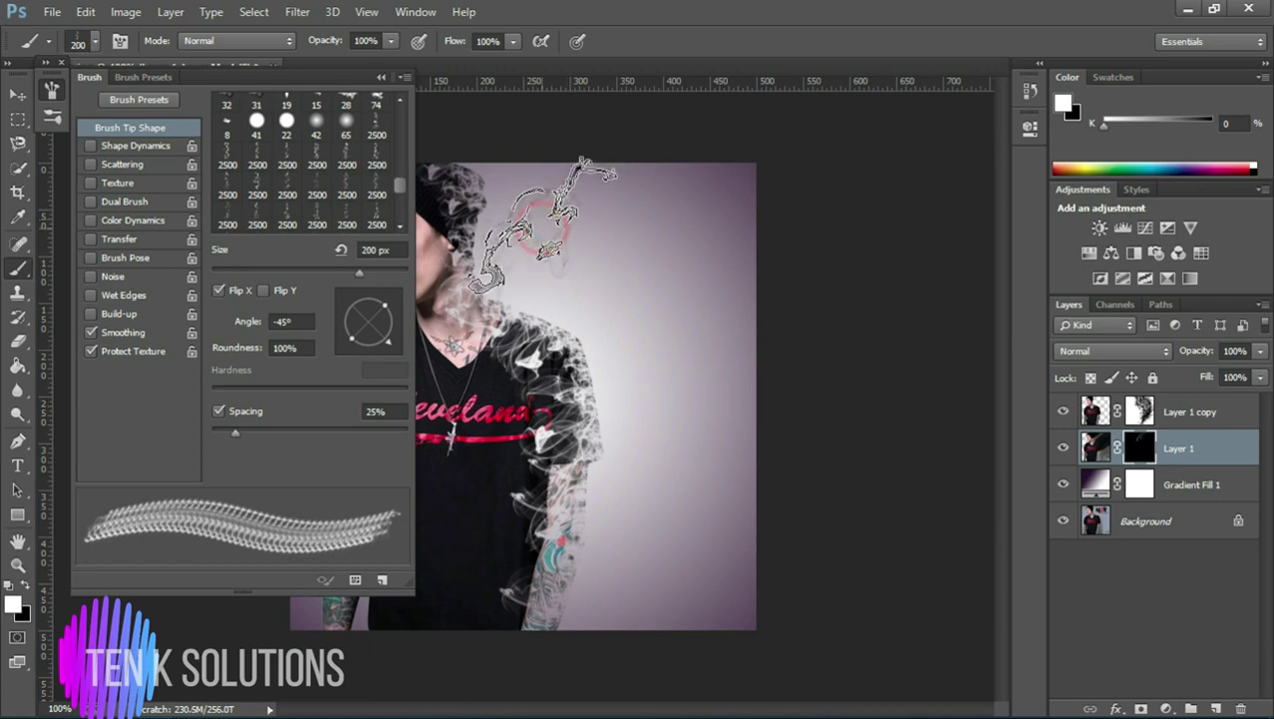
Step: Stamp white smoke on the Layer 1 mask beside the man's head, shoulder and forearm to reveal dark wisps over the background
{"action": "left_click", "coordinate": [537, 214]}
{"action": "left_click", "coordinate": [642, 291]}
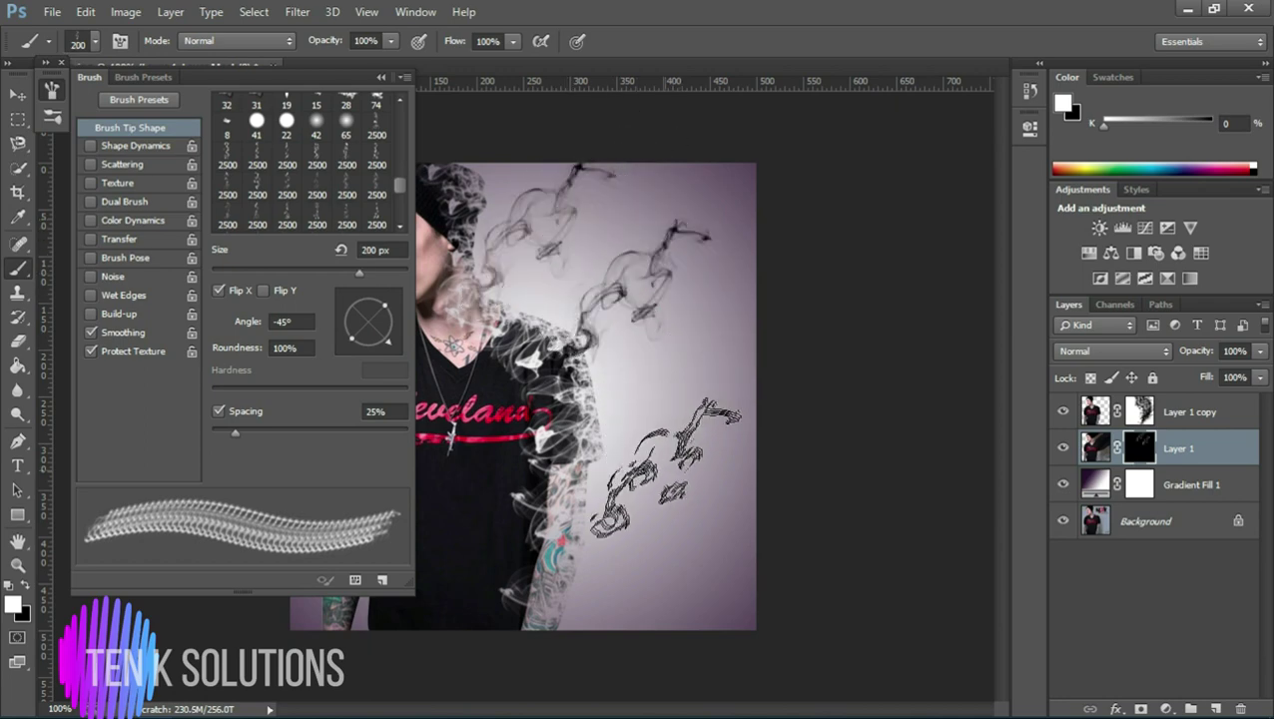
{"action": "left_click", "coordinate": [637, 534]}
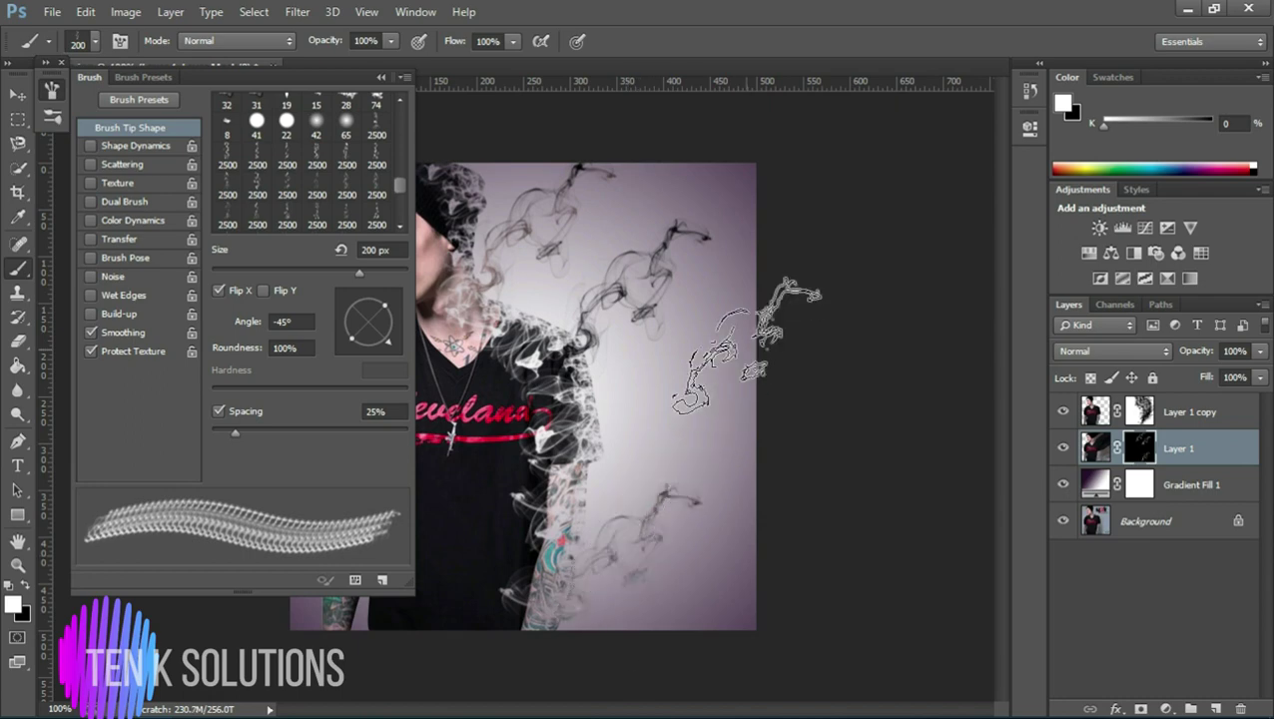
Step: Choose another smoke tip, set it to 134° and 250 px, and stamp white smoke on the Layer 1 mask beside the man's arm and head
{"action": "left_click", "coordinate": [230, 163]}
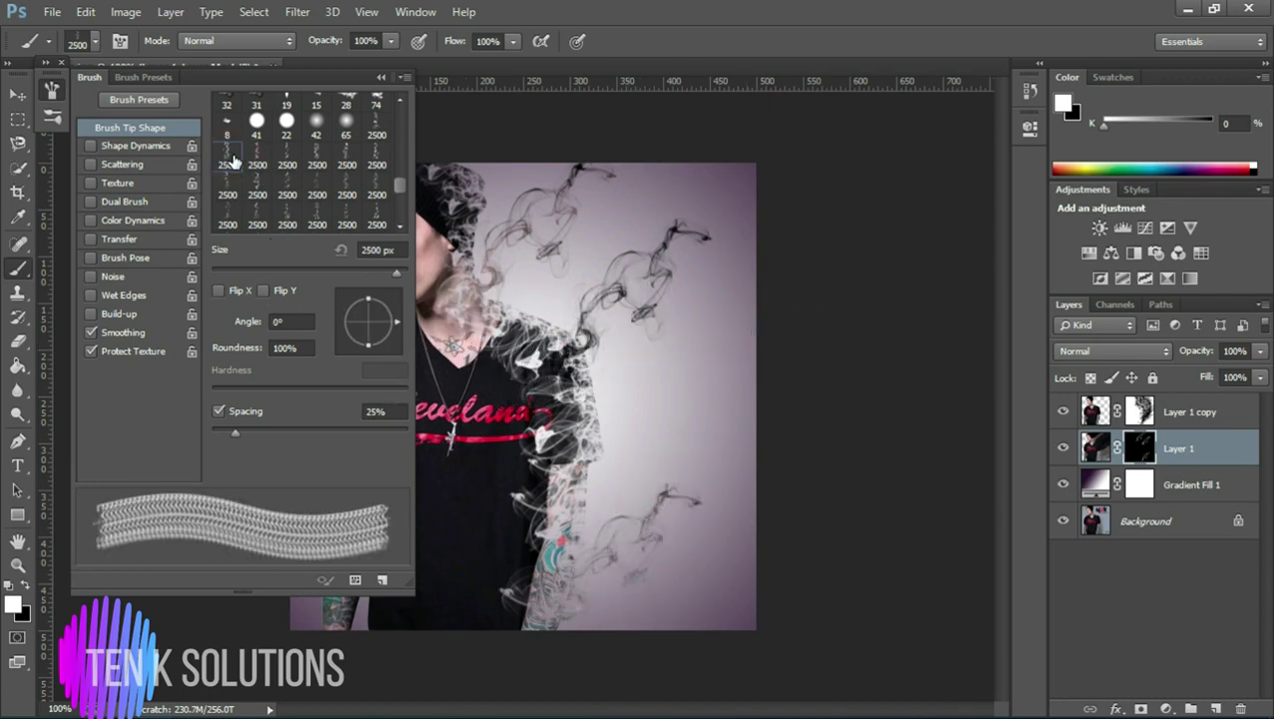
{"action": "left_click", "coordinate": [355, 272]}
{"action": "left_click_drag", "start_coordinate": [346, 304], "coordinate": [351, 303]}
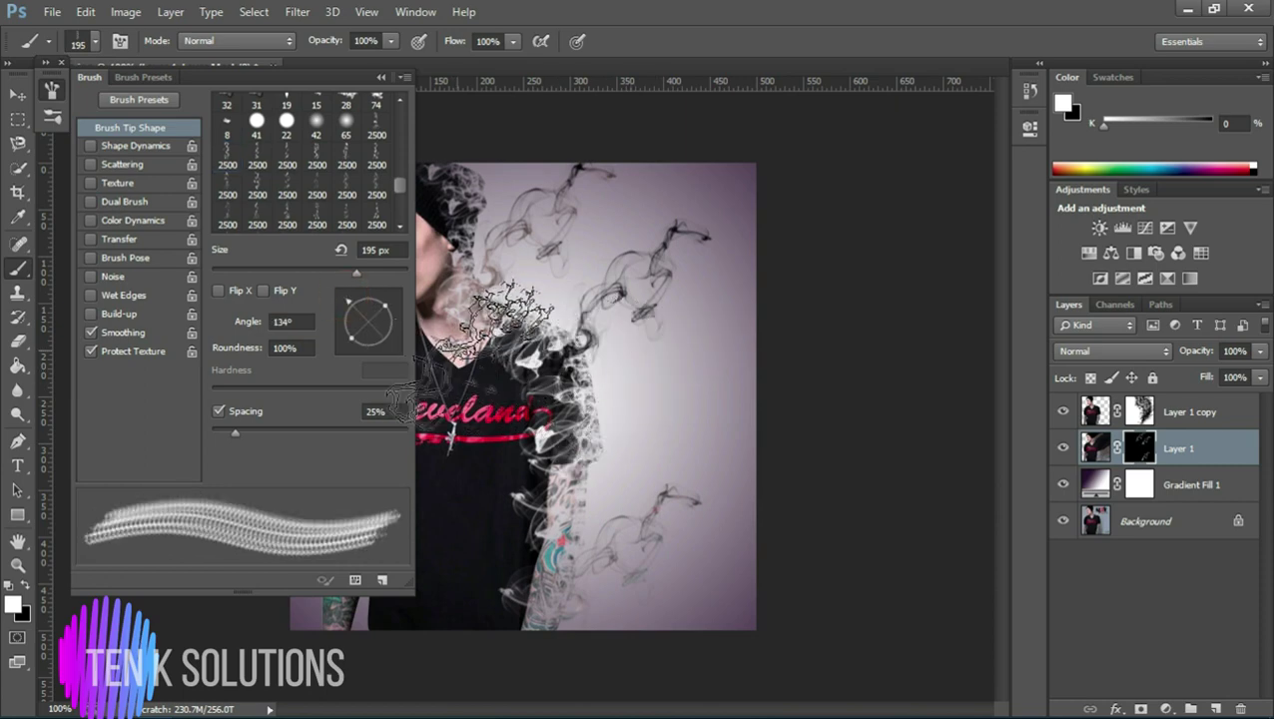
{"action": "key", "text": "bracketright"}
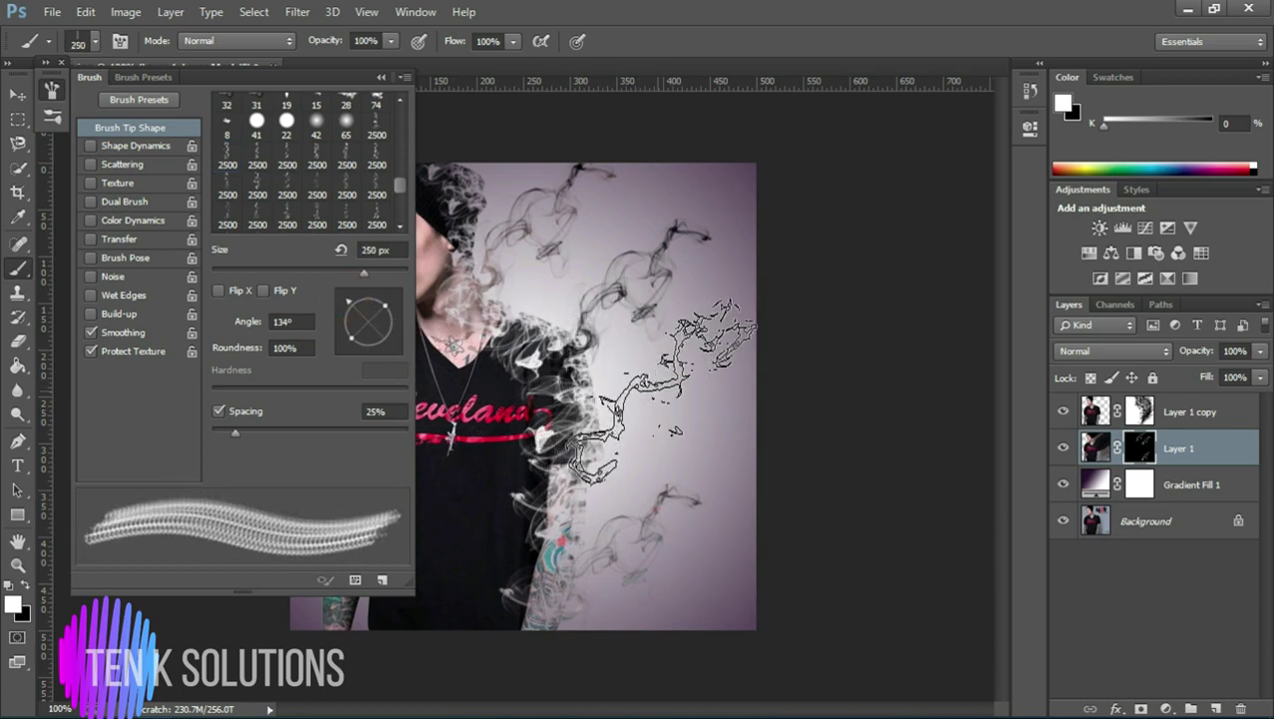
{"action": "left_click", "coordinate": [679, 389]}
{"action": "left_click", "coordinate": [600, 243]}
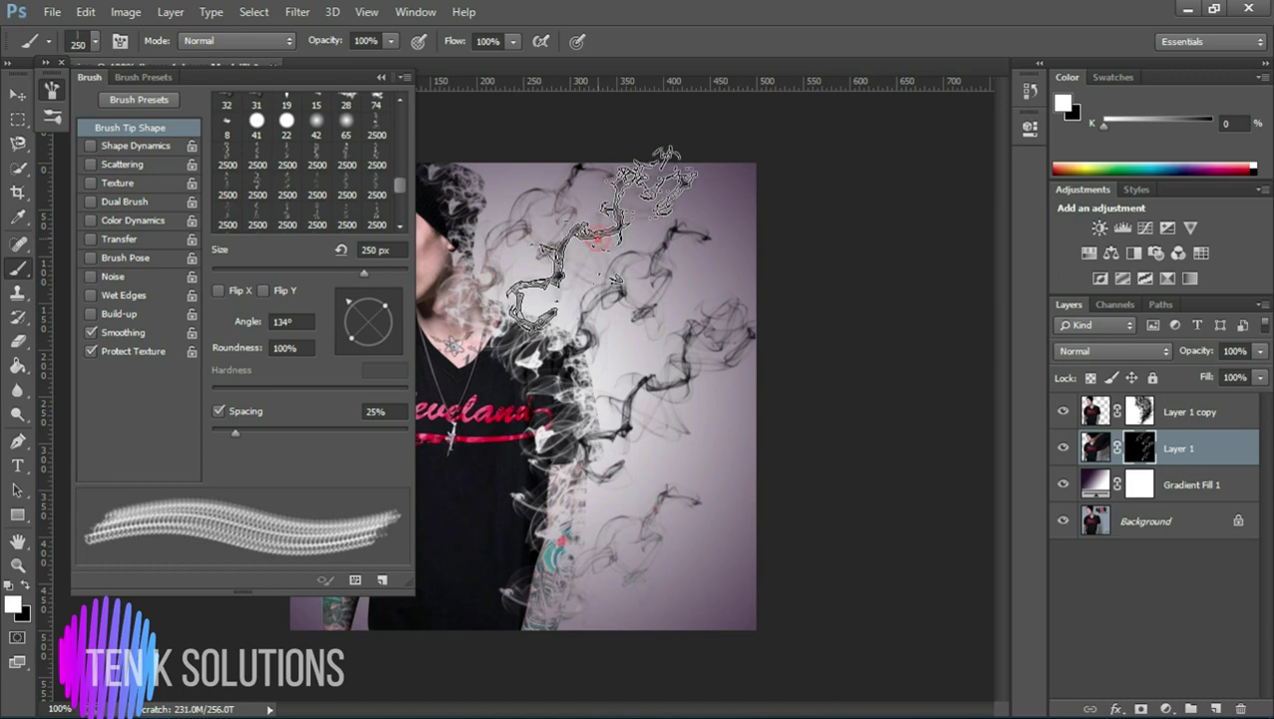
Step: Switch to a different smoke tip at 252 px and 133° and stamp it on the Layer 1 mask over the background beside the man
{"action": "left_click", "coordinate": [283, 163]}
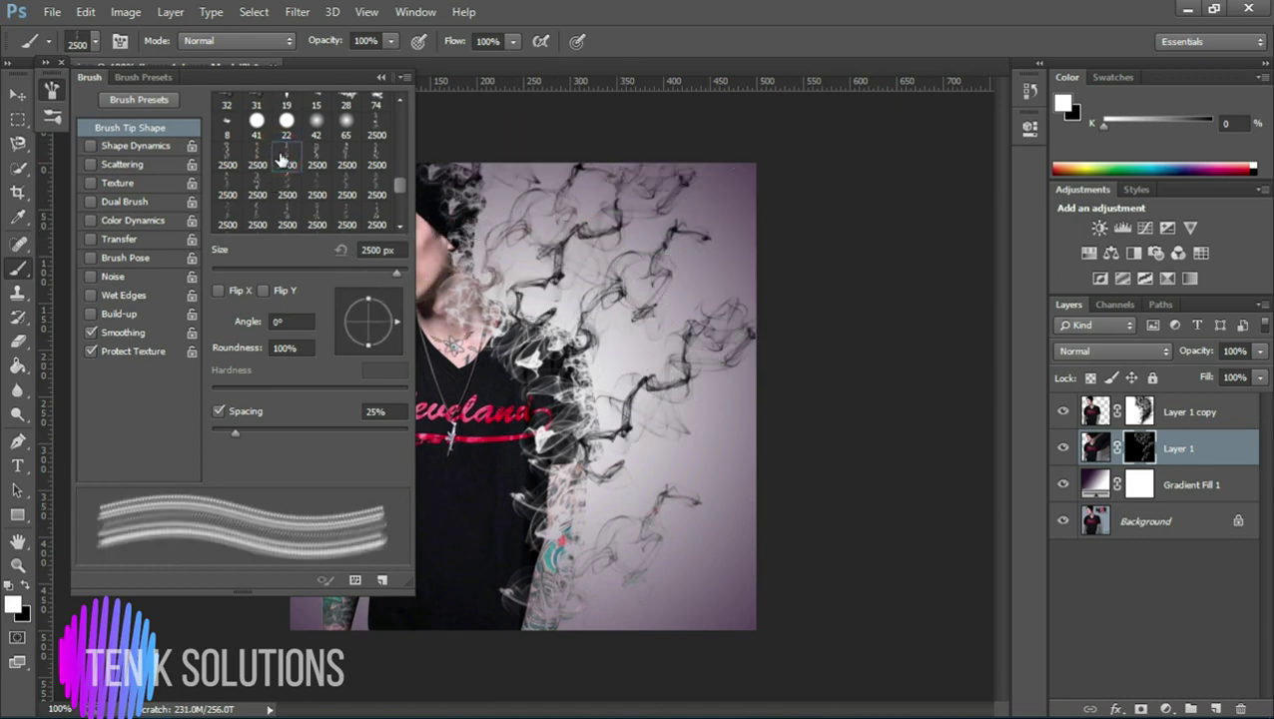
{"action": "left_click", "coordinate": [365, 274]}
{"action": "left_click", "coordinate": [348, 301]}
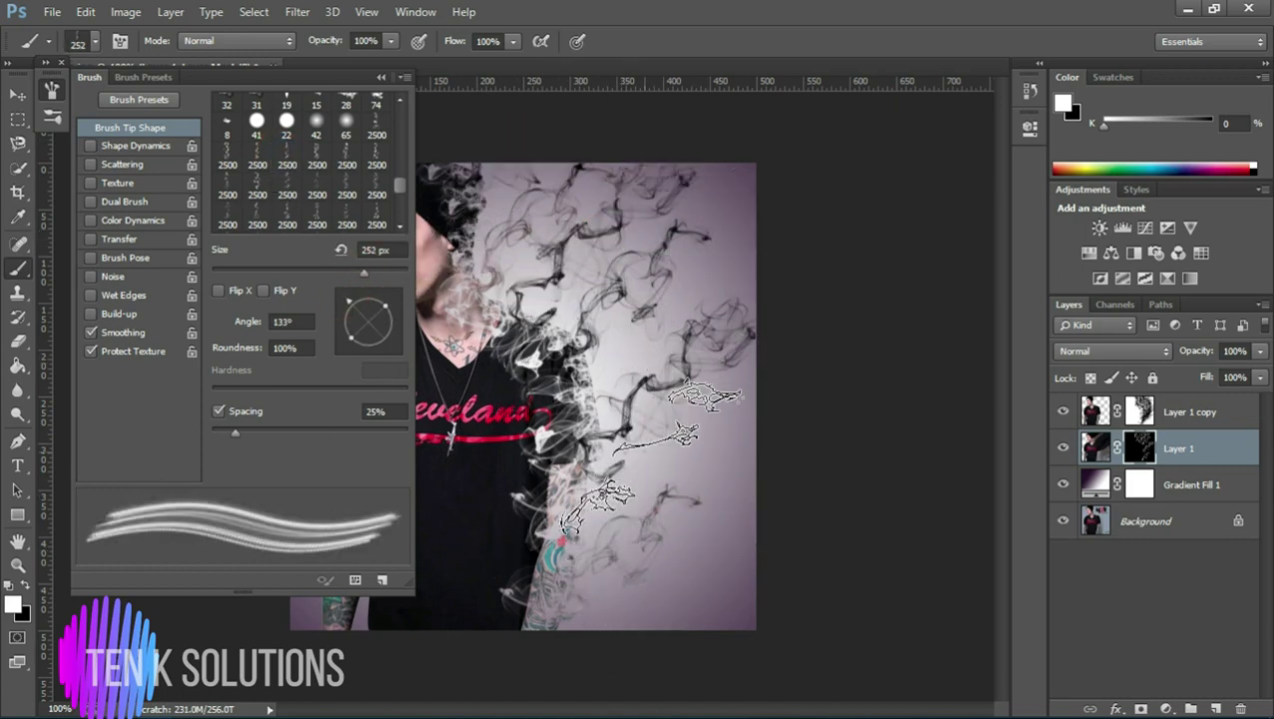
Step: Stamp another 271 px smoke tip across the background on the Layer 1 mask, varying its angle between 138°, -46° and -53° and enabling Flip X
{"action": "left_click", "coordinate": [375, 120]}
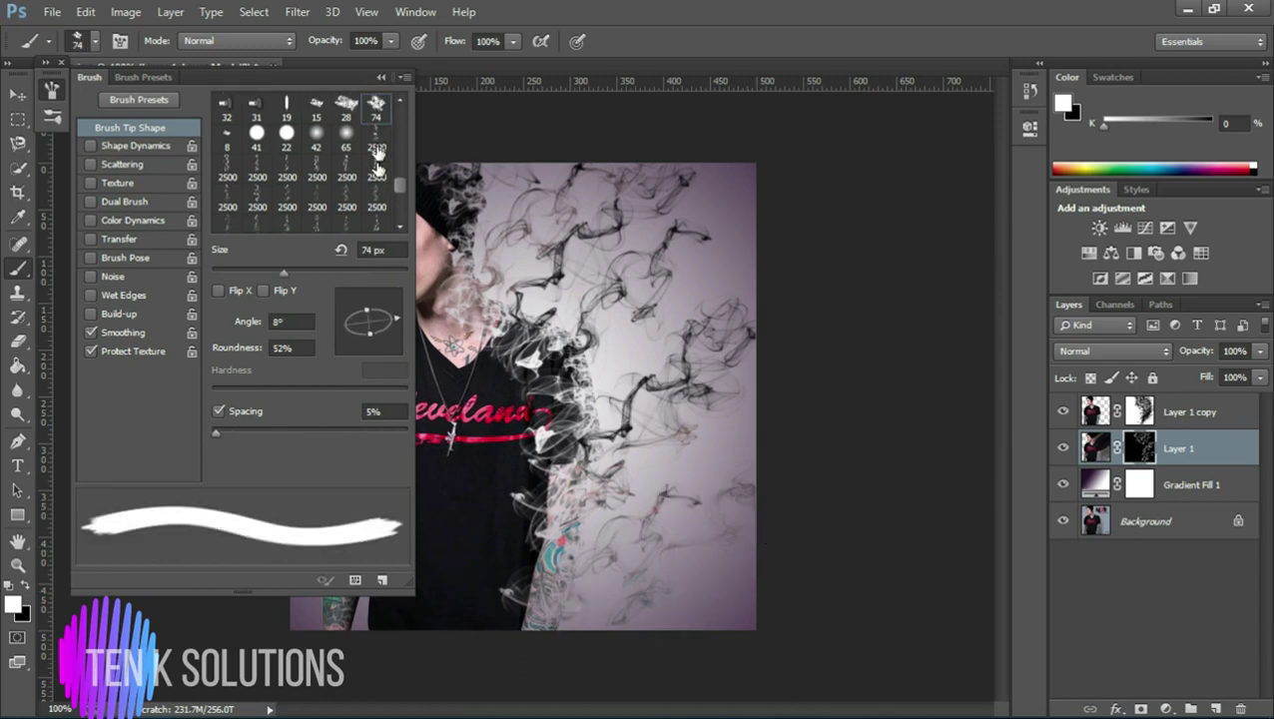
{"action": "left_click", "coordinate": [366, 274]}
{"action": "left_click", "coordinate": [350, 305]}
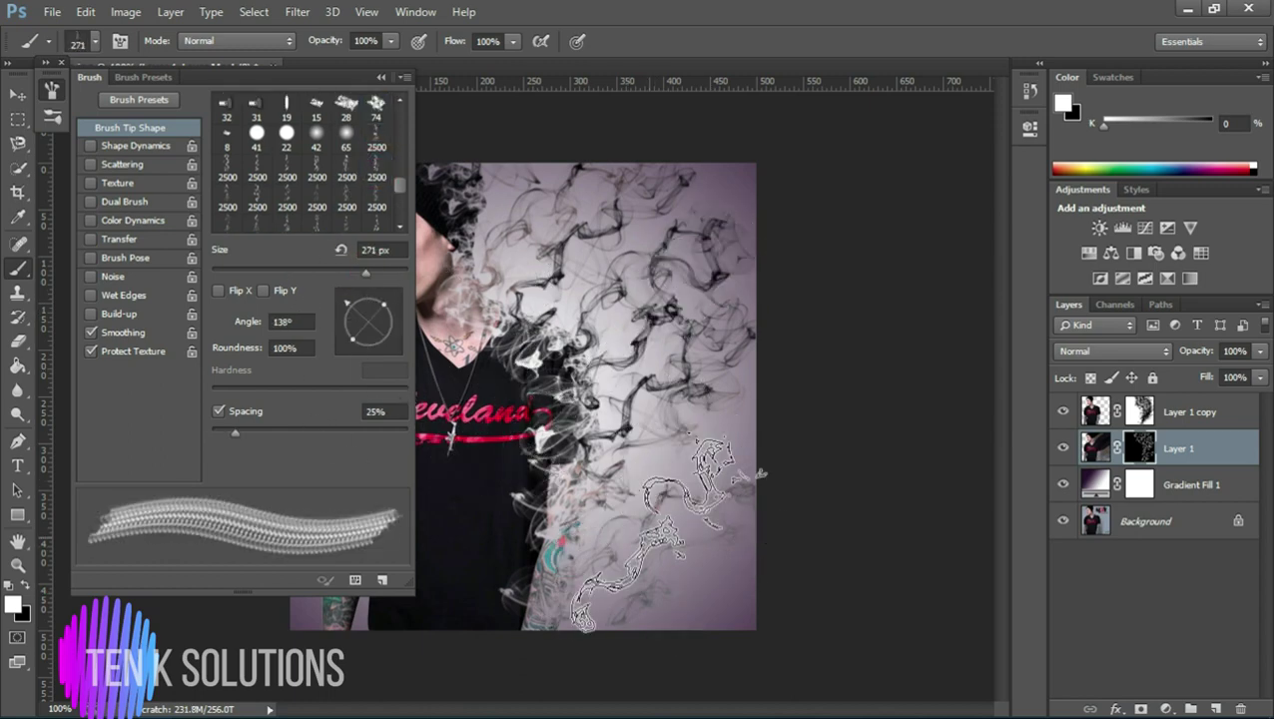
{"action": "left_click", "coordinate": [390, 344]}
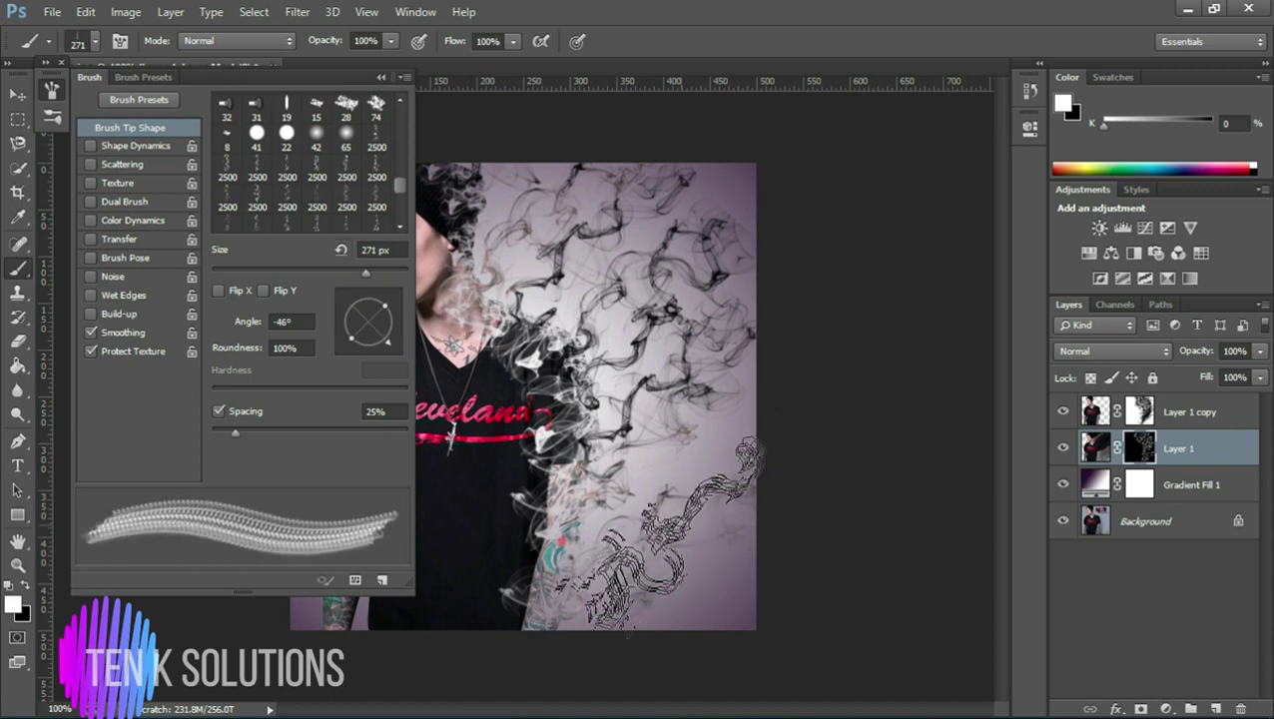
{"action": "left_click", "coordinate": [383, 343]}
{"action": "left_click", "coordinate": [660, 484]}
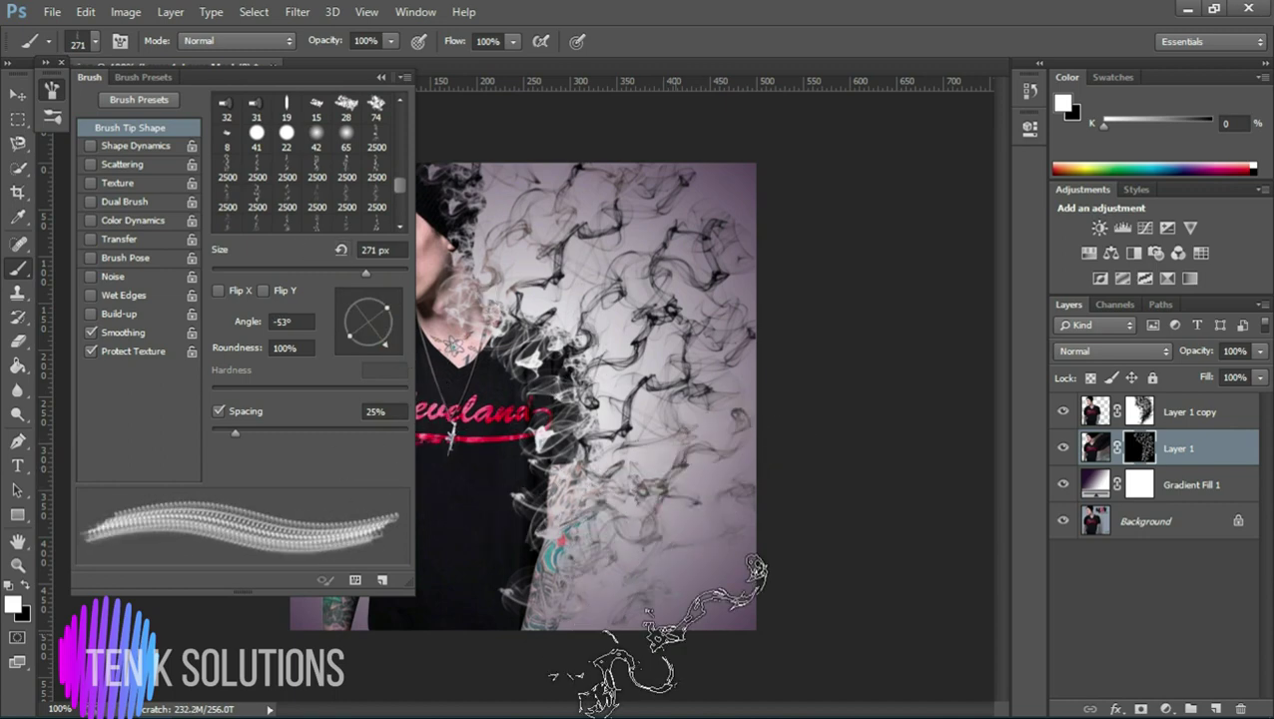
{"action": "left_click", "coordinate": [218, 289]}
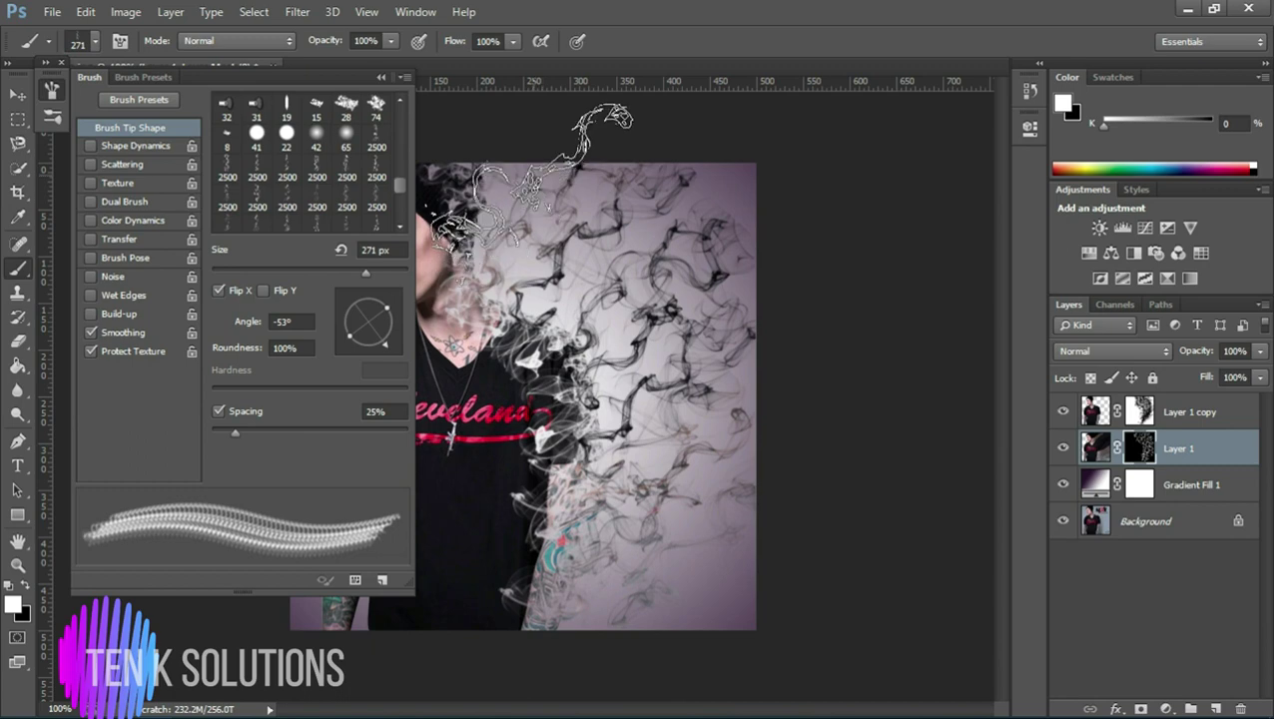
Step: Switch to a finer smoke tip with Flip X off and set it to 186 px and -50°
{"action": "left_click", "coordinate": [345, 198]}
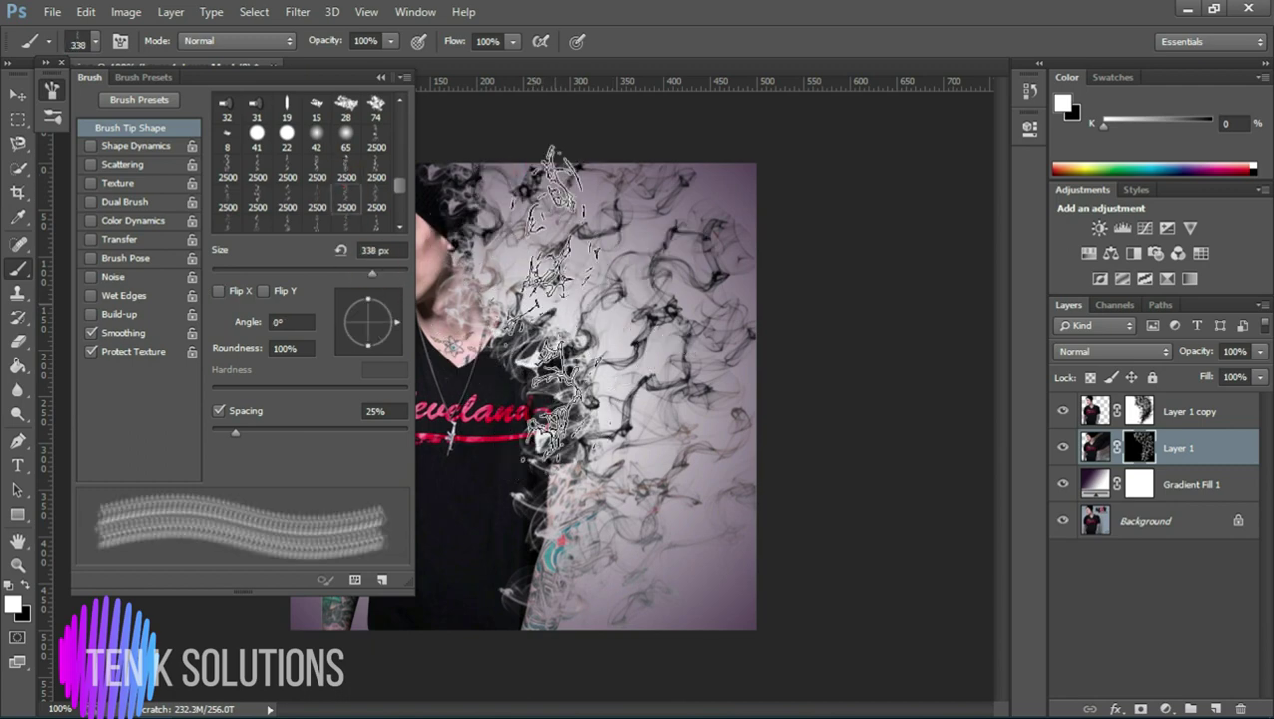
{"action": "left_click", "coordinate": [376, 222]}
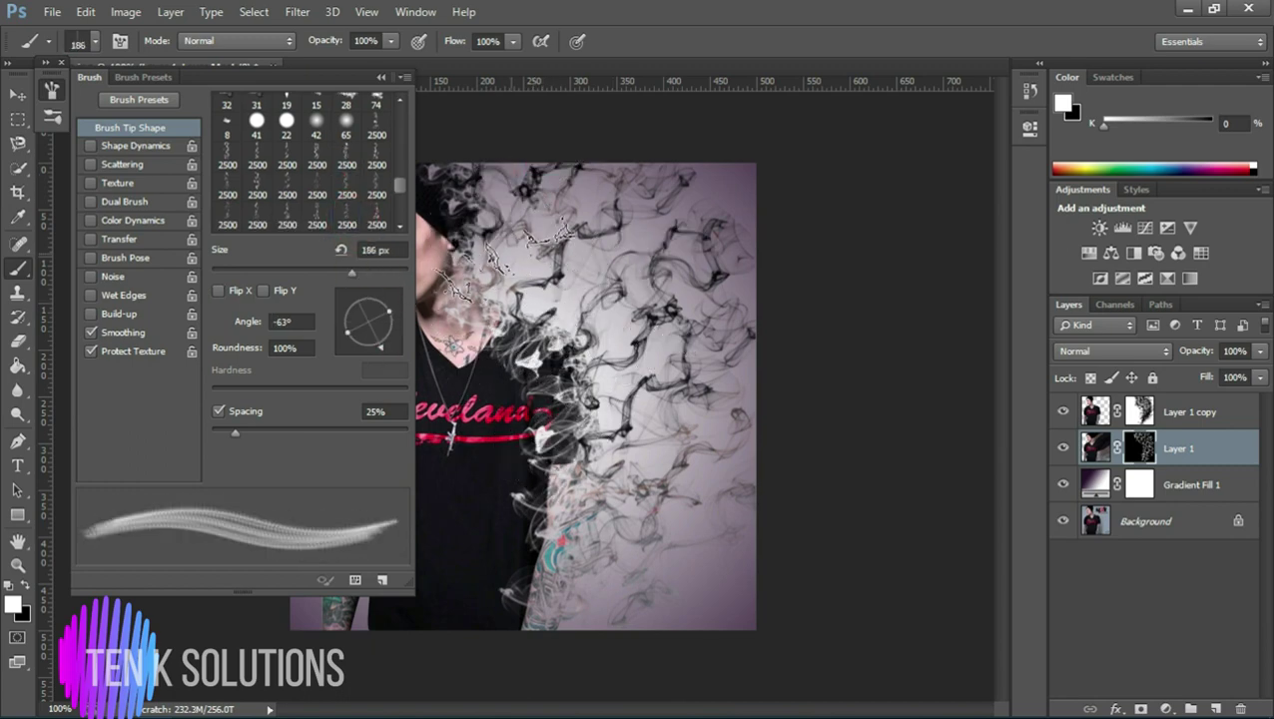
{"action": "left_click", "coordinate": [384, 342]}
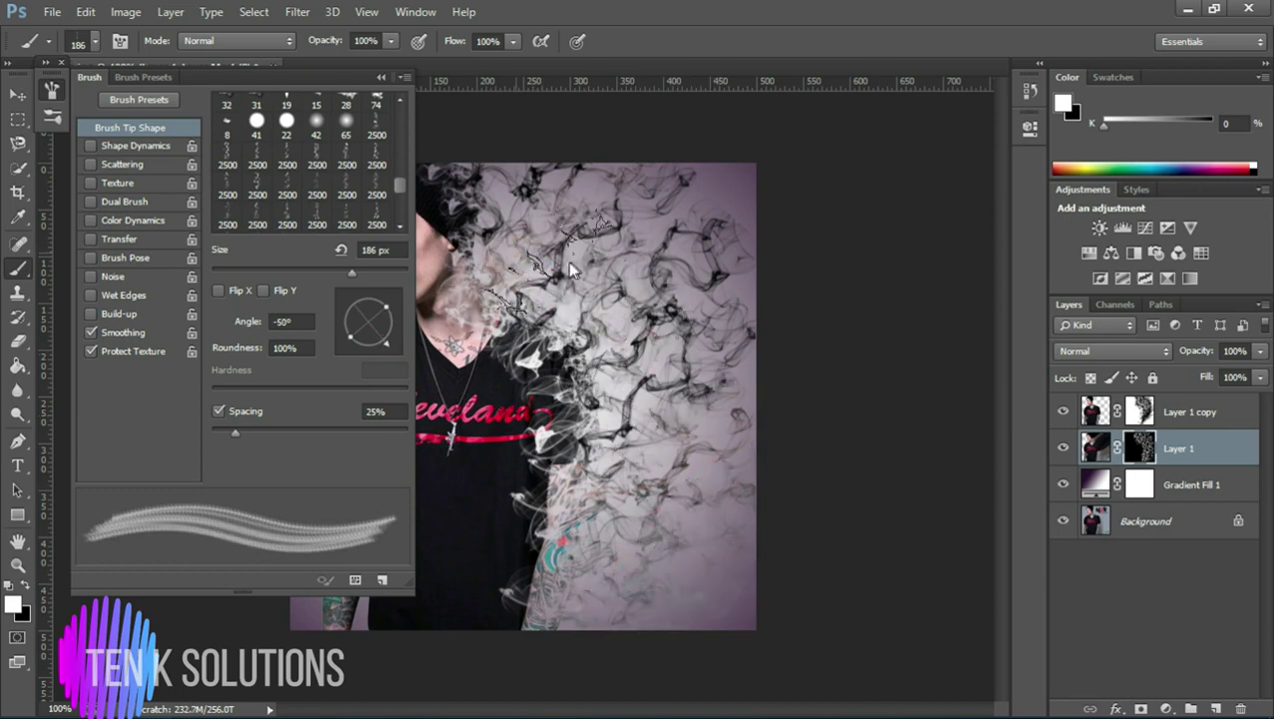
Step: Stamp the fine smoke tip from beside the man's shoulder down to the image's lower corner on the Layer 1 mask, and close the brush settings
{"action": "left_click", "coordinate": [589, 303]}
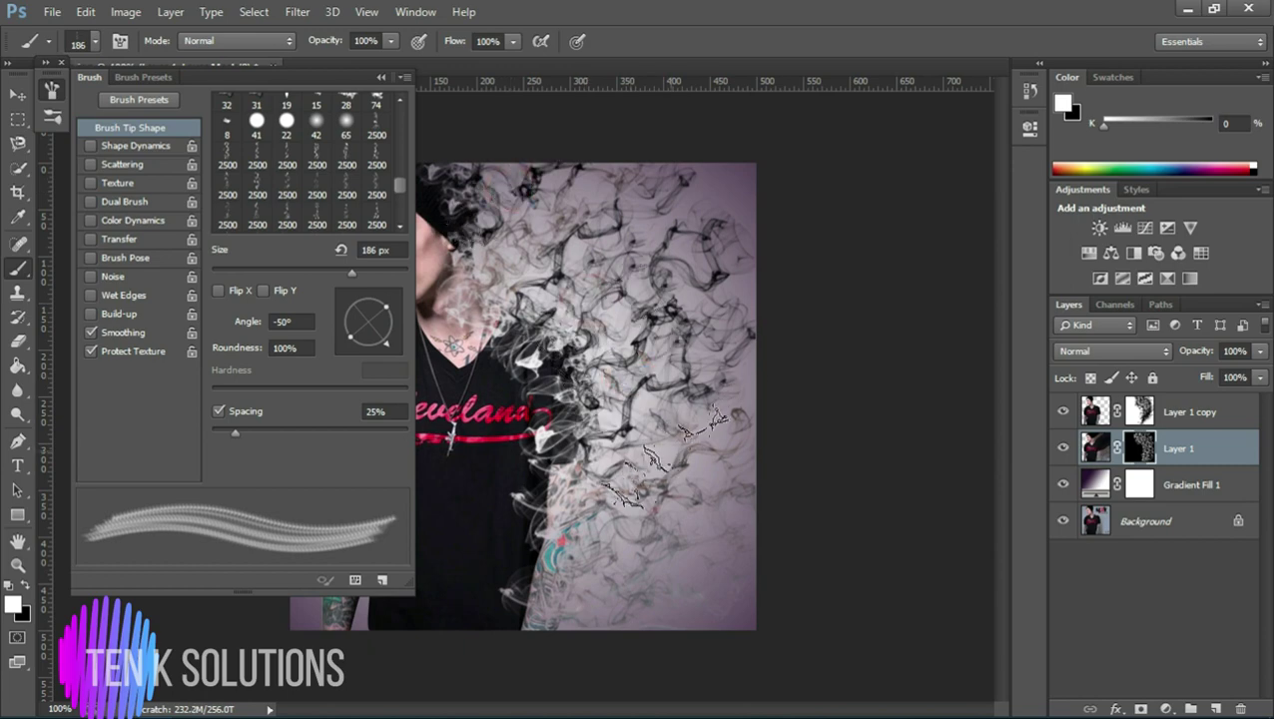
{"action": "left_click", "coordinate": [674, 444]}
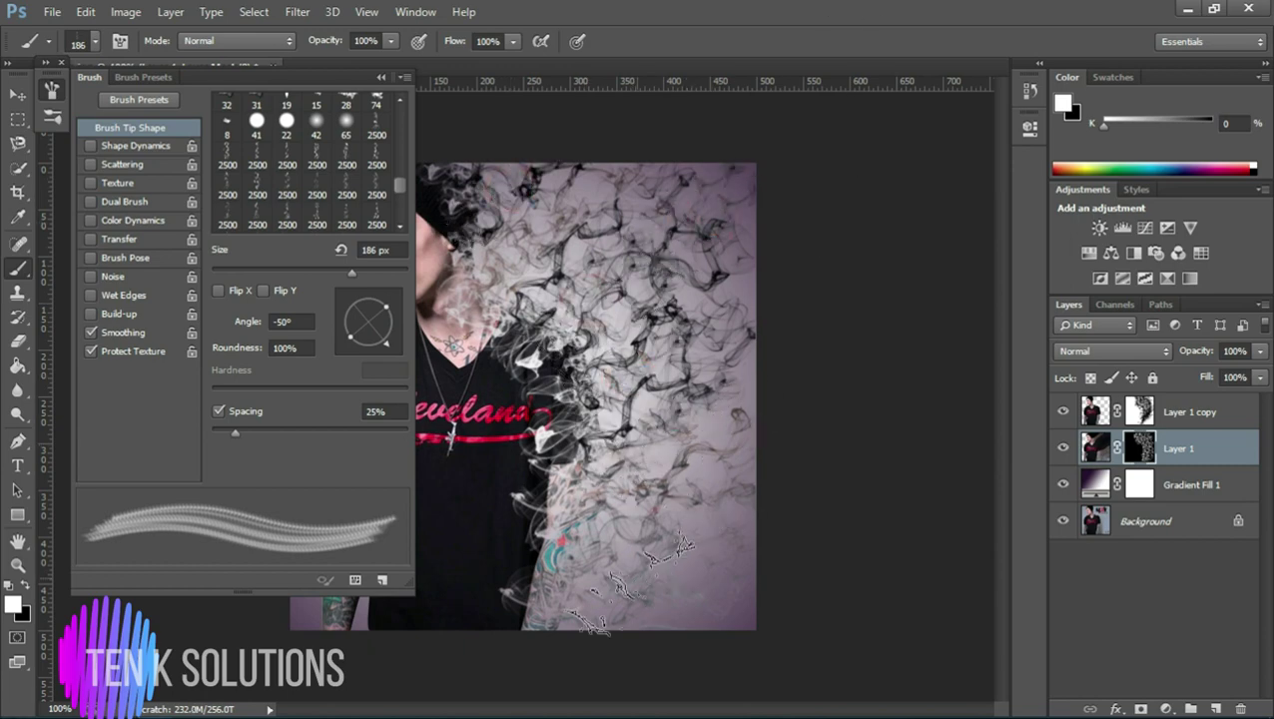
{"action": "left_click", "coordinate": [708, 583]}
{"action": "key", "text": "F5"}
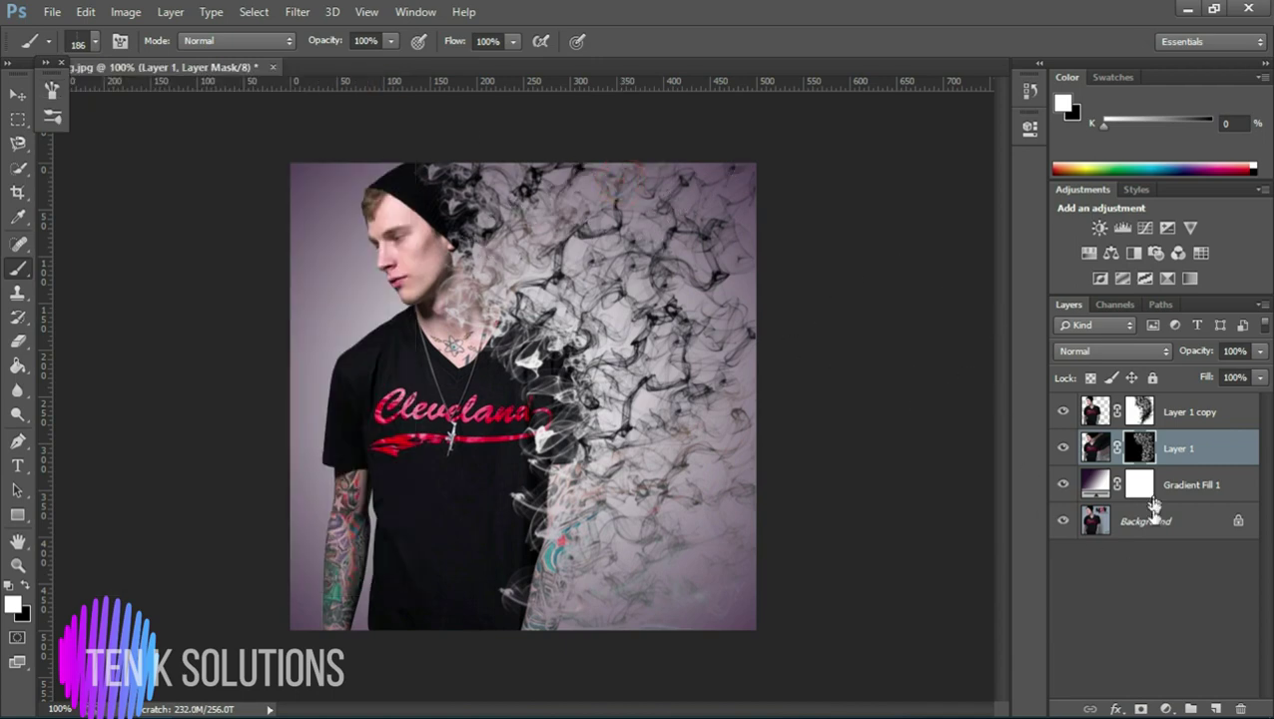
Step: Add a Brightness/Contrast adjustment layer above Layer 1 with brightness 19 and slightly raised contrast
{"action": "left_click", "coordinate": [1165, 709]}
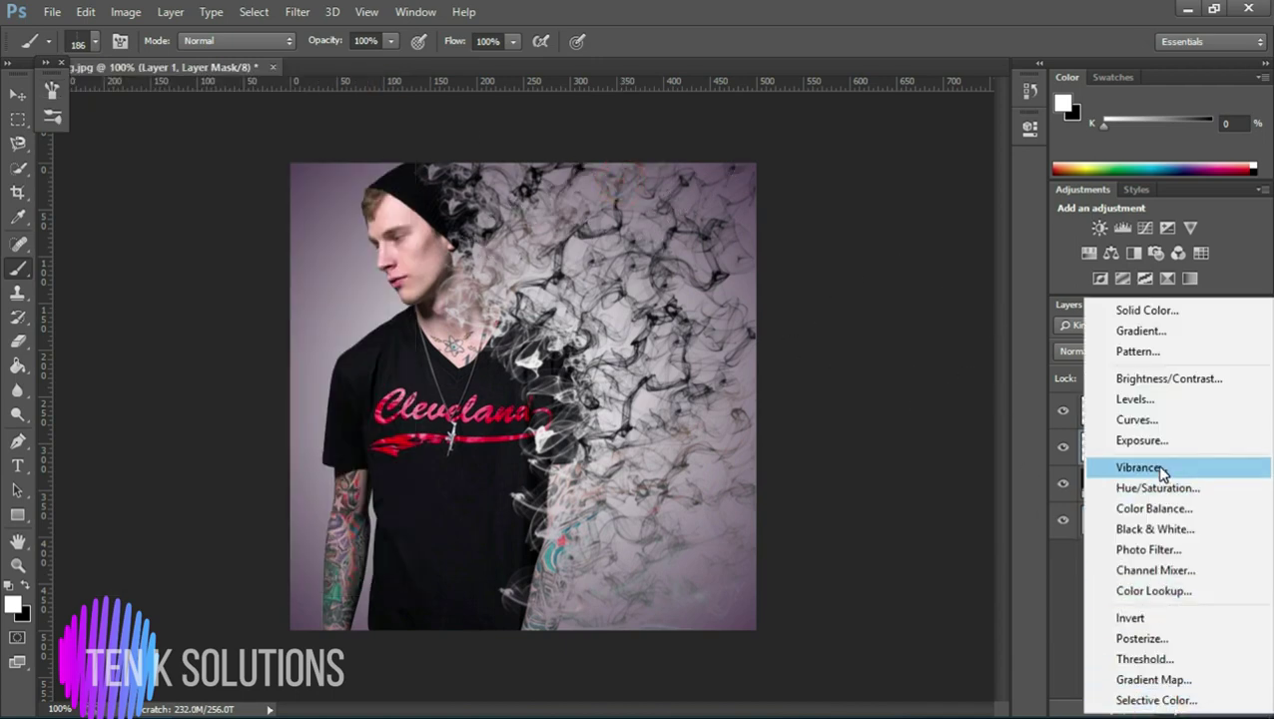
{"action": "left_click", "coordinate": [1160, 379]}
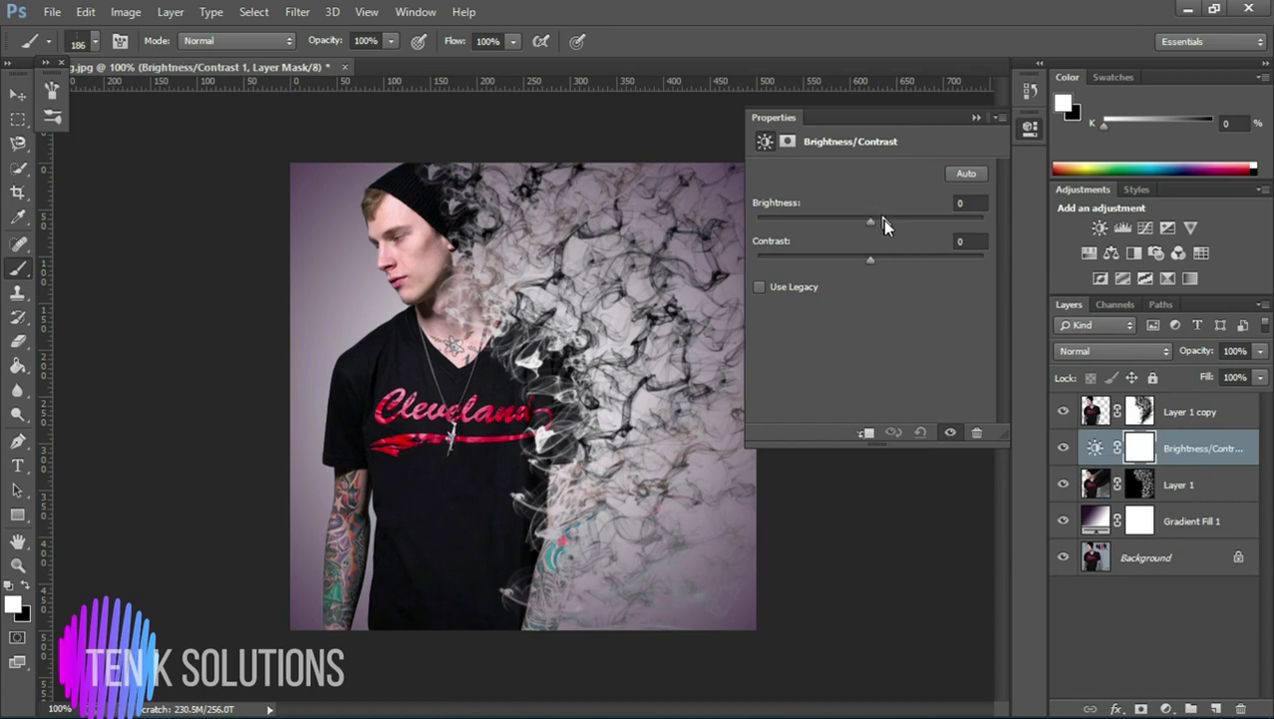
{"action": "left_click", "coordinate": [885, 224]}
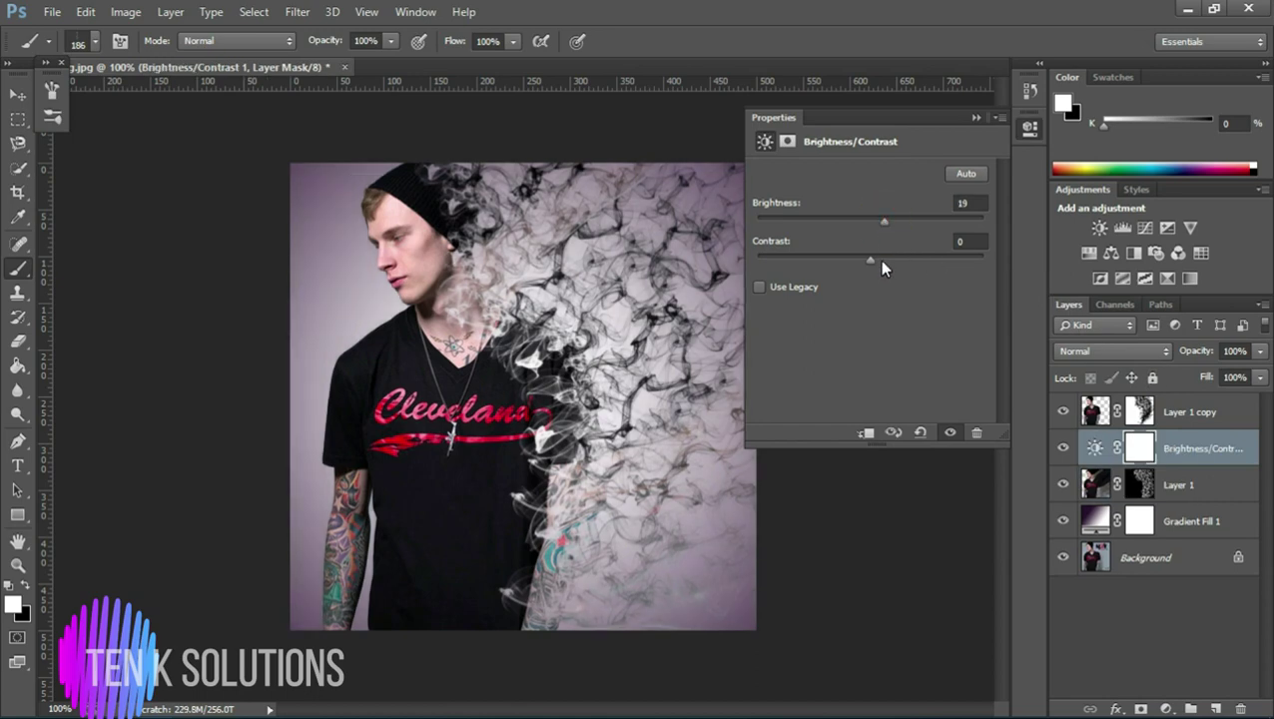
{"action": "left_click", "coordinate": [880, 259]}
{"action": "left_click", "coordinate": [976, 118]}
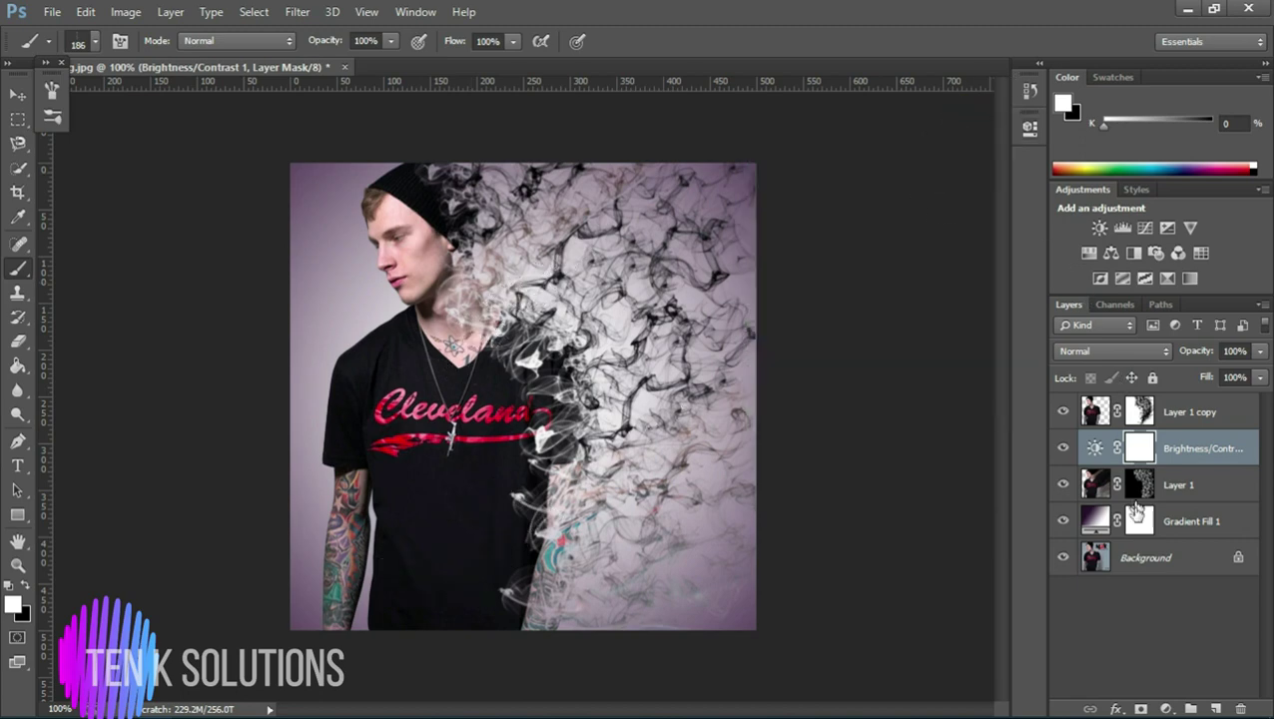
Step: Add a Hue/Saturation adjustment layer above the Brightness/Contrast layer and slightly raise its hue and saturation
{"action": "left_click", "coordinate": [1167, 709]}
{"action": "left_click", "coordinate": [1151, 495]}
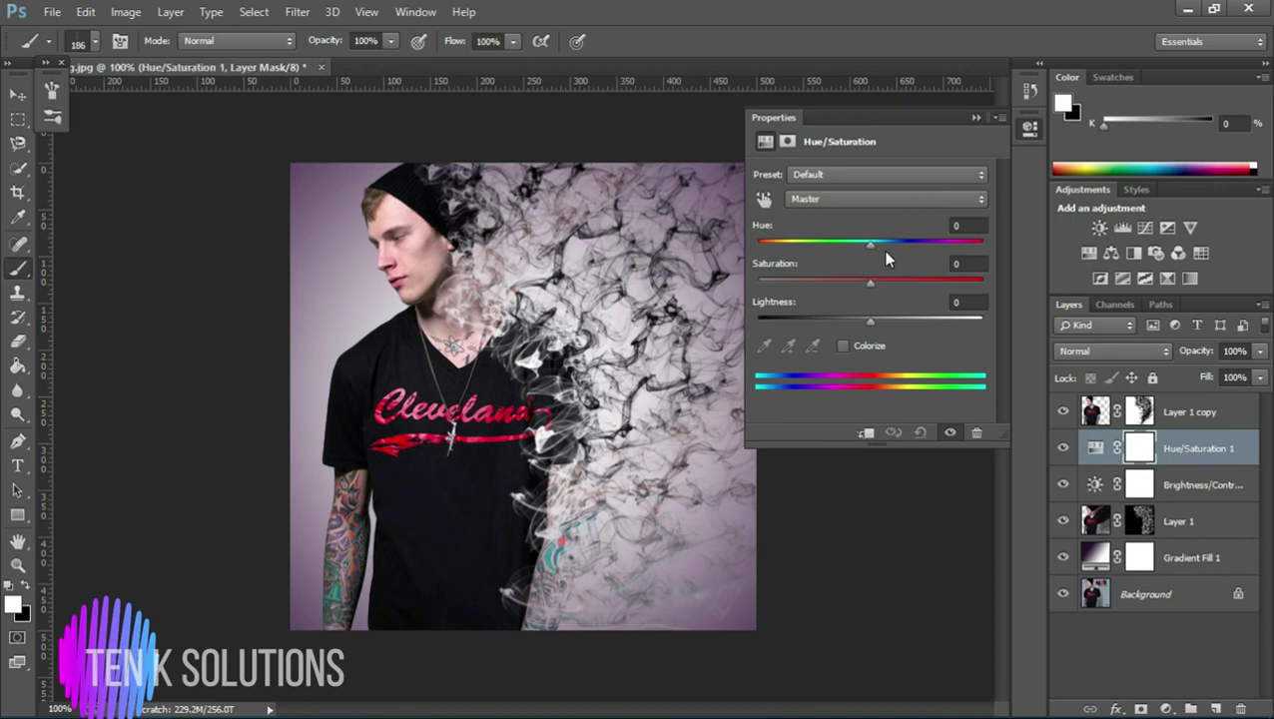
{"action": "left_click_drag", "start_coordinate": [873, 244], "coordinate": [873, 279]}
{"action": "left_click", "coordinate": [976, 117]}
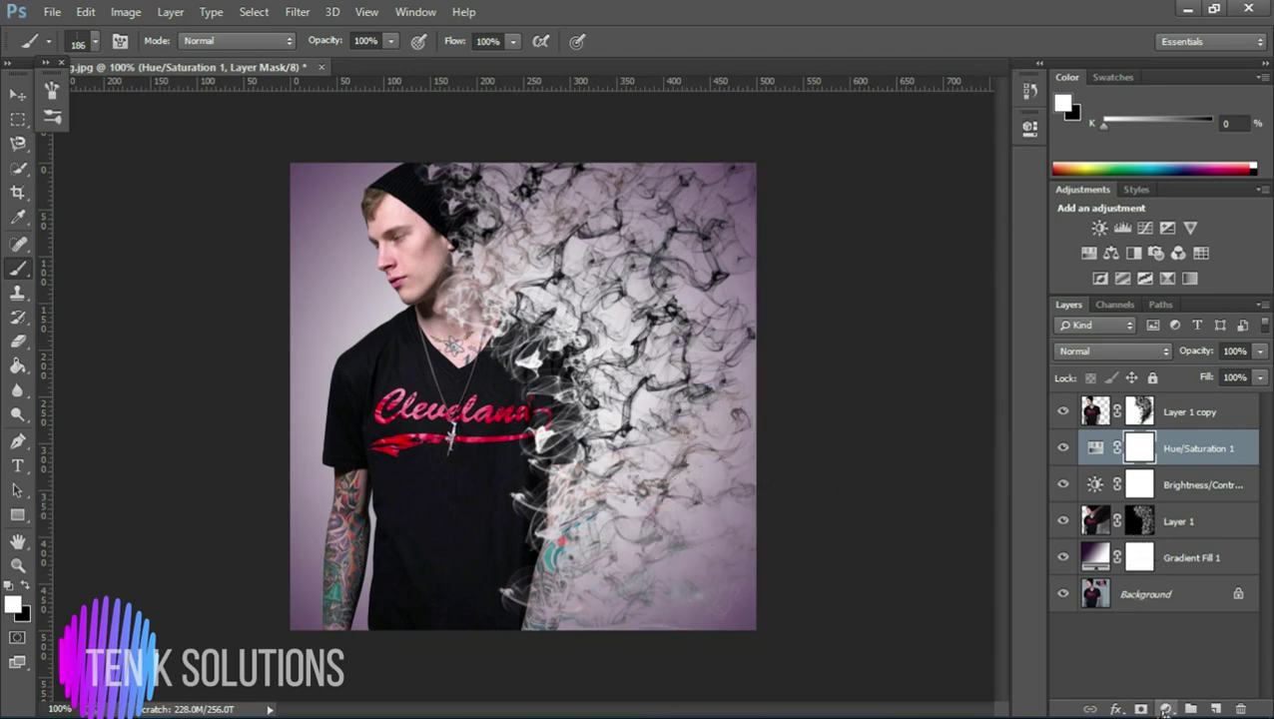
Step: Add an Exposure adjustment layer above the Hue/Saturation layer with offset +0.0248 and exposure +0.33
{"action": "left_click", "coordinate": [1165, 709]}
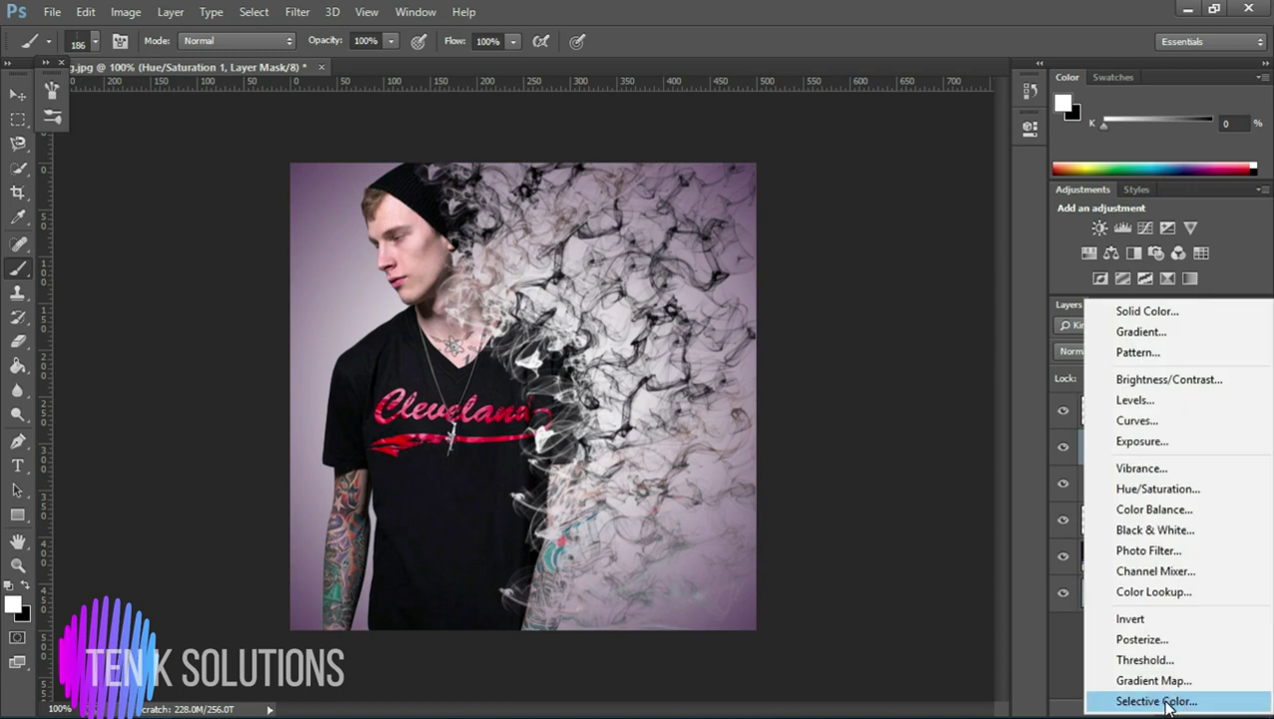
{"action": "left_click", "coordinate": [1142, 441]}
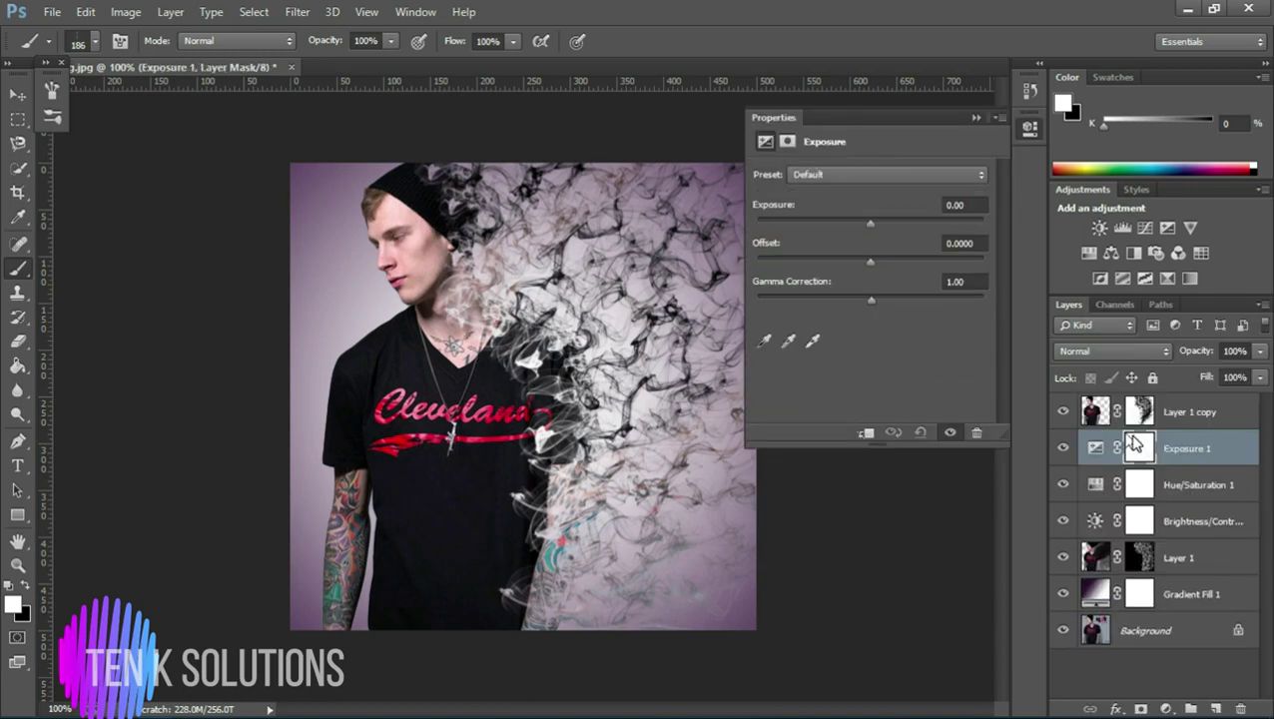
{"action": "left_click_drag", "start_coordinate": [874, 258], "coordinate": [876, 257]}
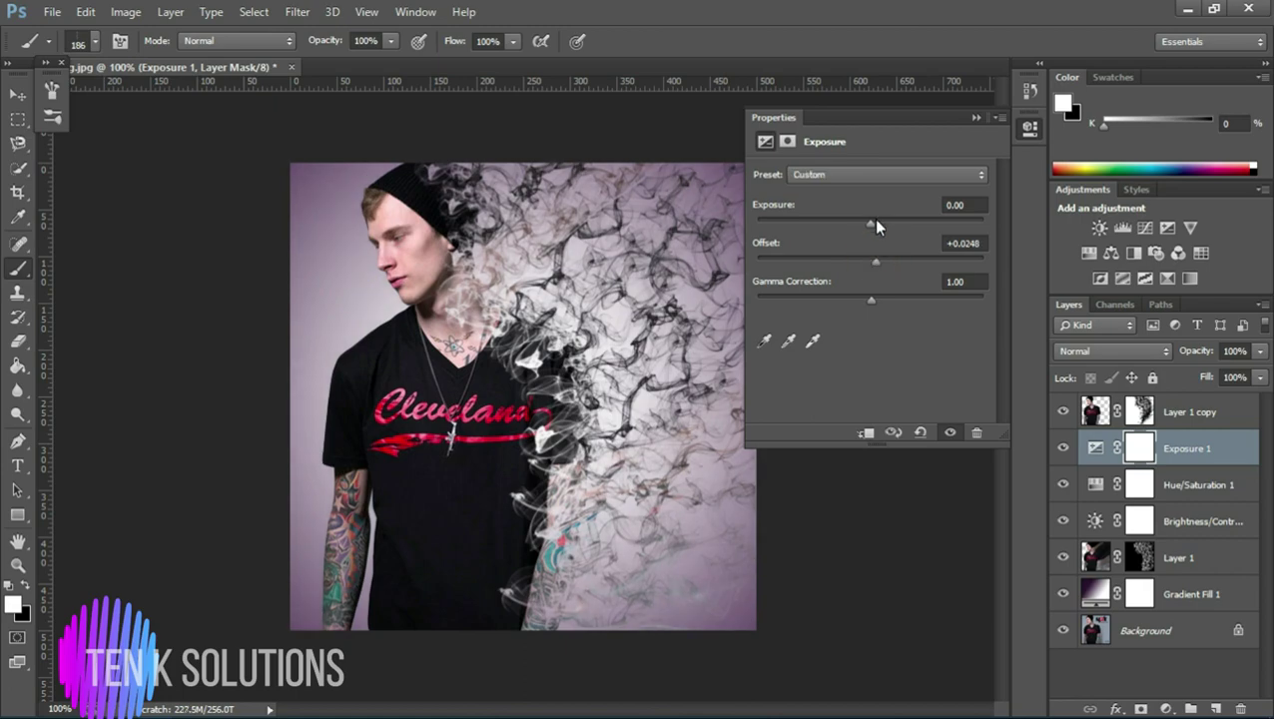
{"action": "left_click", "coordinate": [876, 222]}
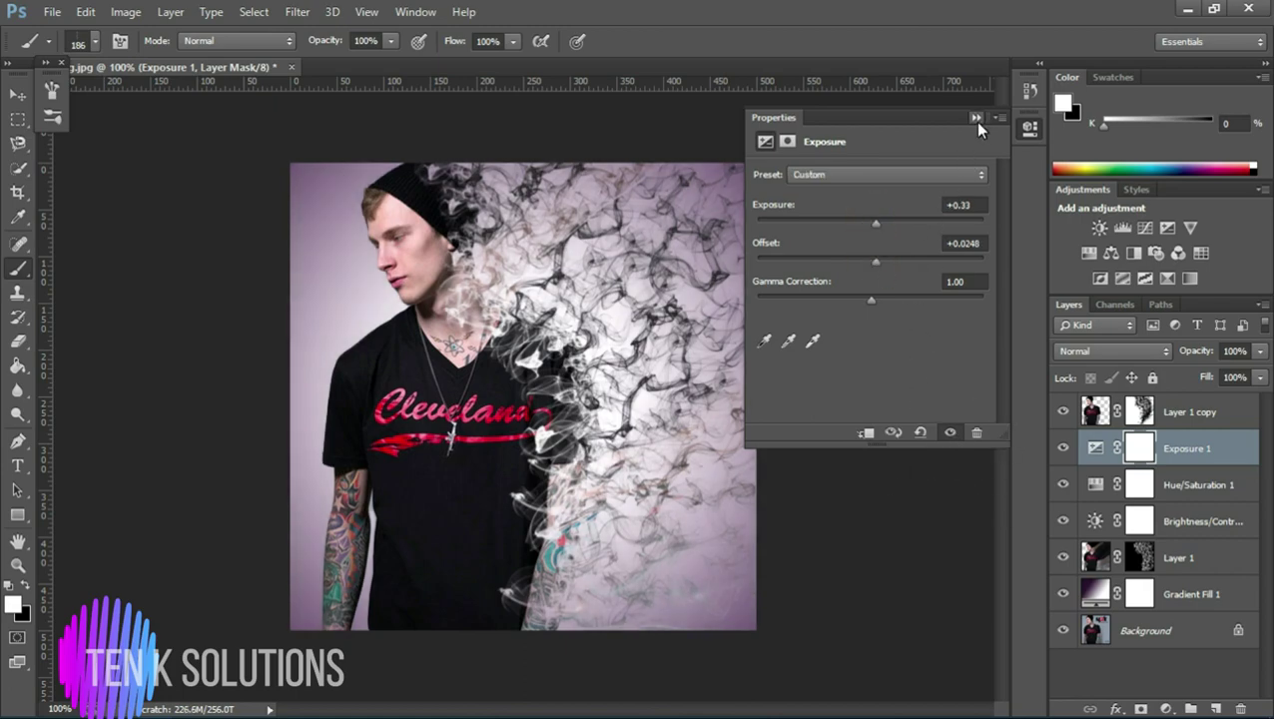